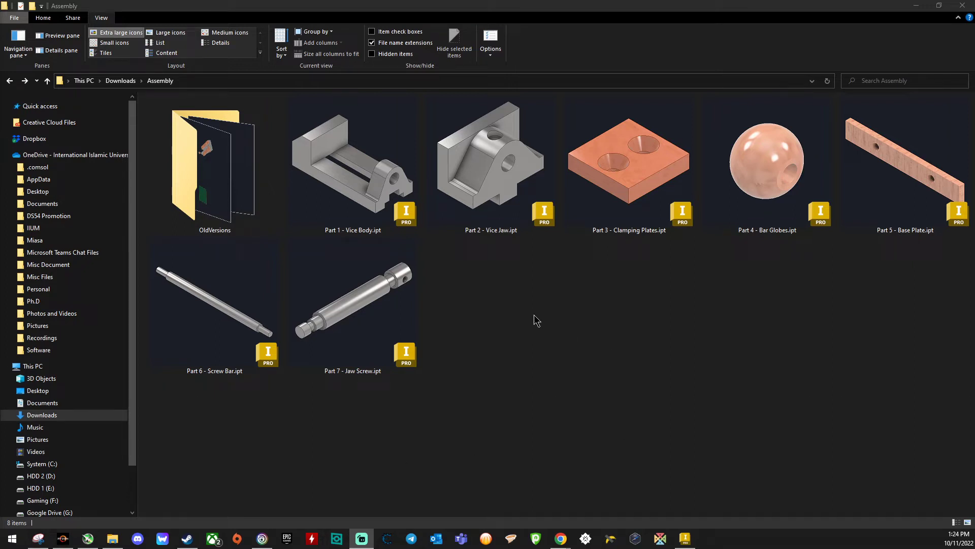
Step: Review the vice part files in the Assembly folder, from Part 1 - Vice Body to Part 7 - Jaw Screw
{"action": "left_click", "coordinate": [385, 216]}
{"action": "left_click", "coordinate": [594, 196]}
{"action": "left_click", "coordinate": [736, 191]}
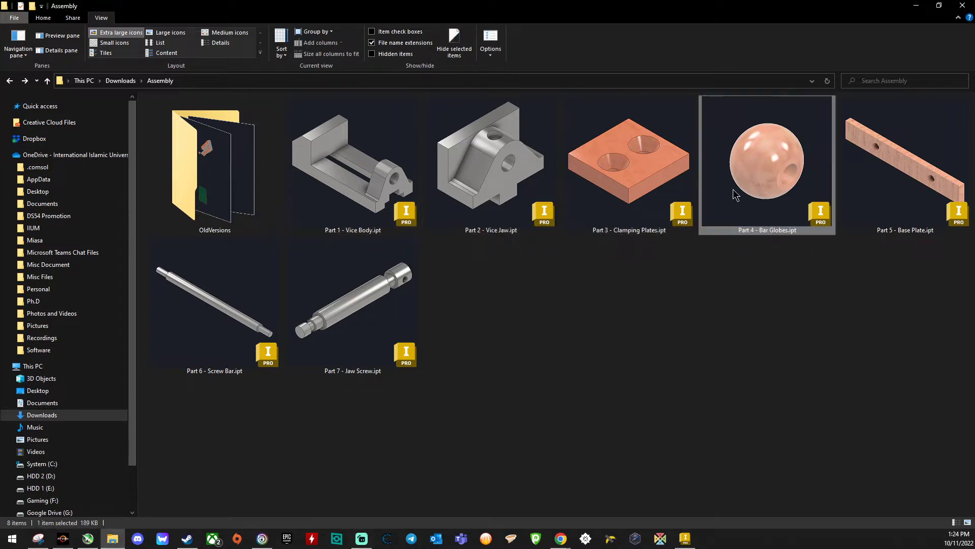
{"action": "left_click", "coordinate": [881, 191]}
{"action": "left_click", "coordinate": [222, 321]}
{"action": "left_click", "coordinate": [338, 309]}
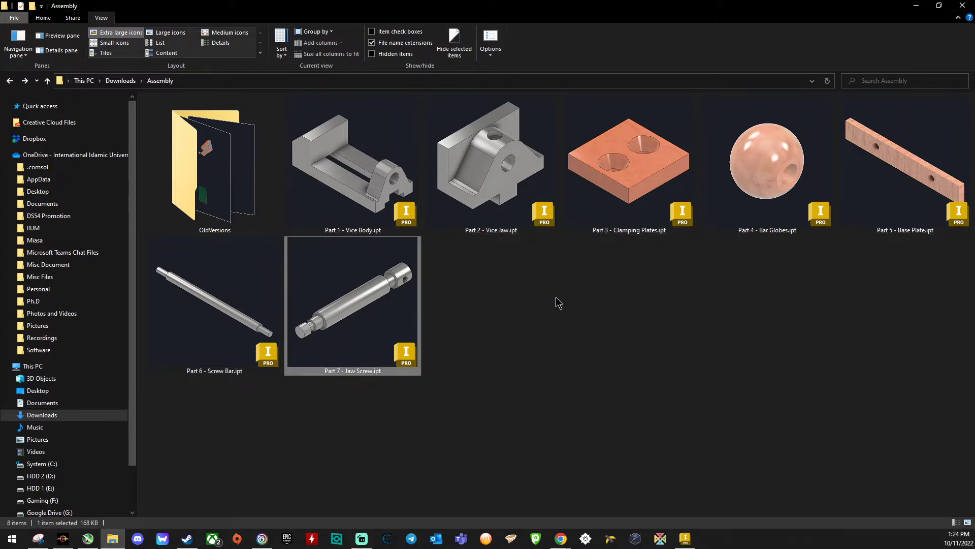
{"action": "left_click", "coordinate": [556, 297]}
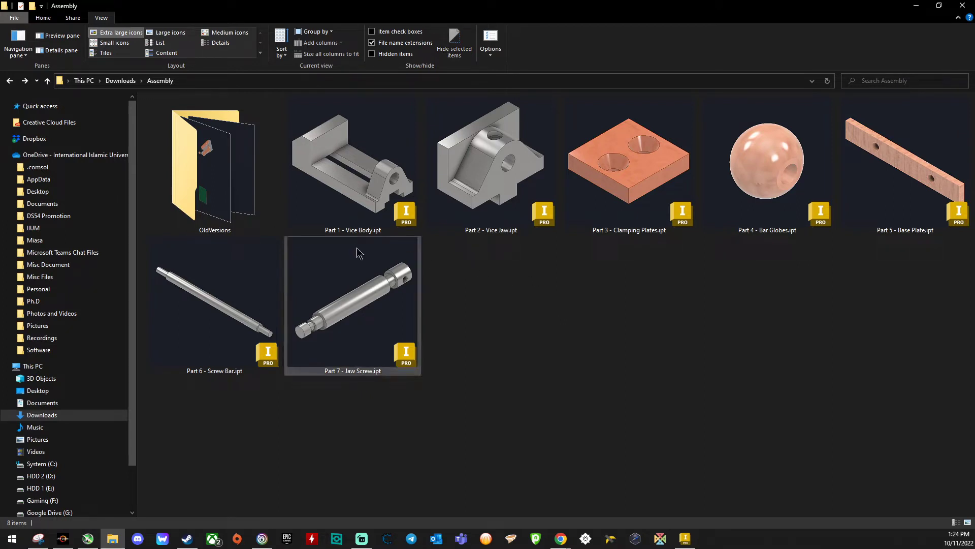
{"action": "left_click", "coordinate": [351, 214]}
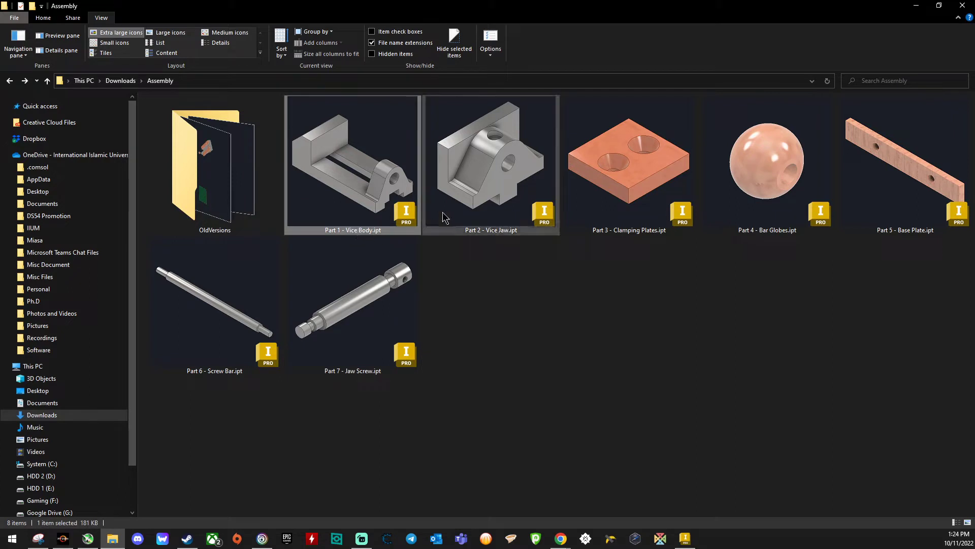
{"action": "left_click", "coordinate": [470, 198]}
{"action": "left_click", "coordinate": [593, 193]}
{"action": "left_click", "coordinate": [752, 192]}
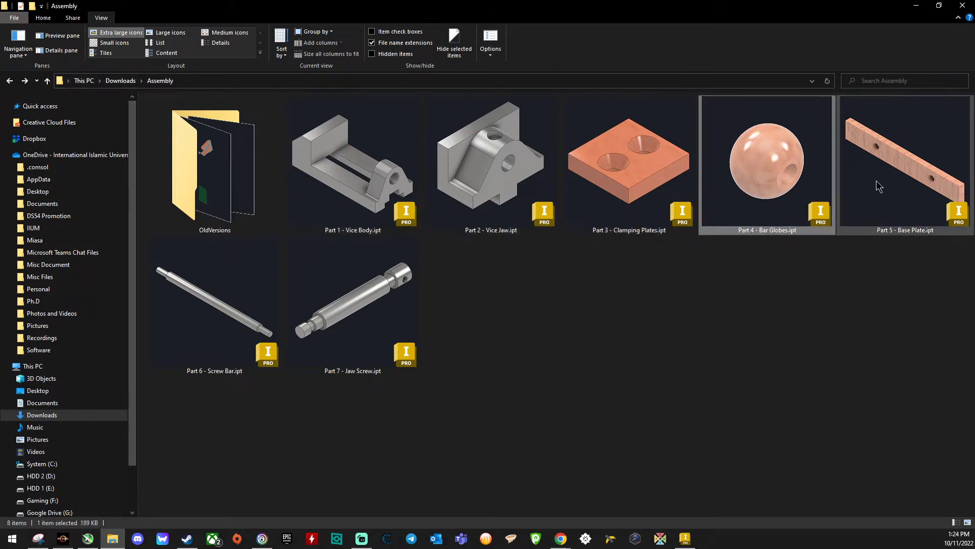
{"action": "left_click", "coordinate": [217, 325]}
{"action": "left_click", "coordinate": [343, 307]}
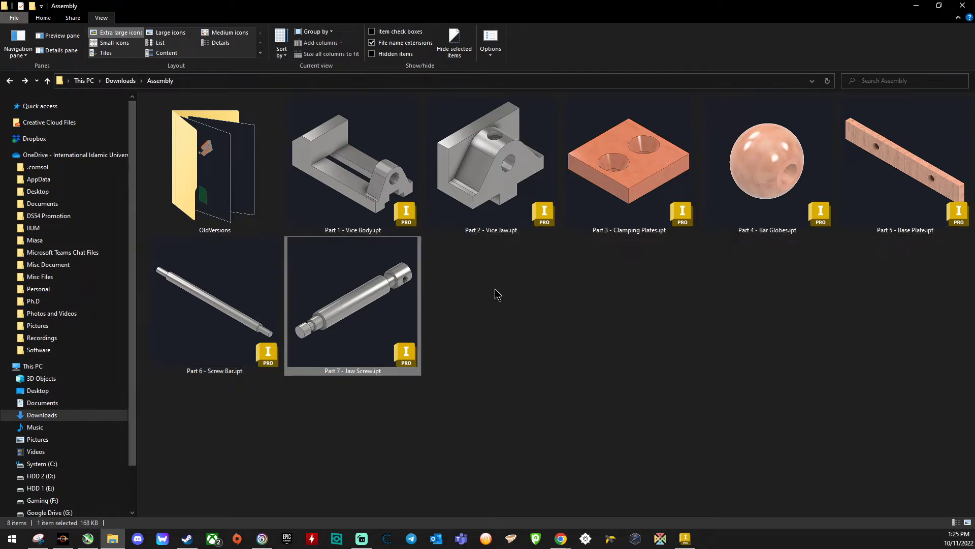
{"action": "left_click", "coordinate": [495, 287]}
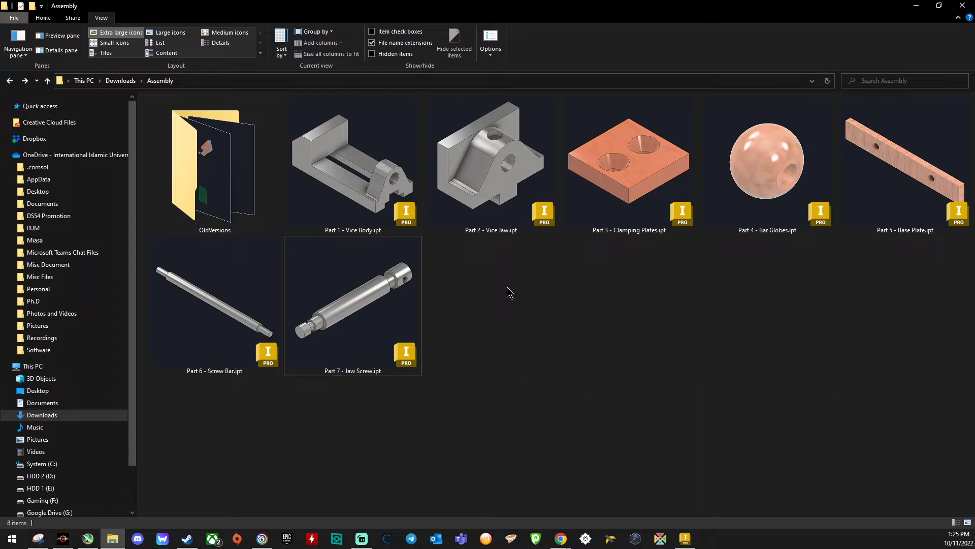
{"action": "left_click", "coordinate": [415, 195]}
{"action": "left_click", "coordinate": [467, 196]}
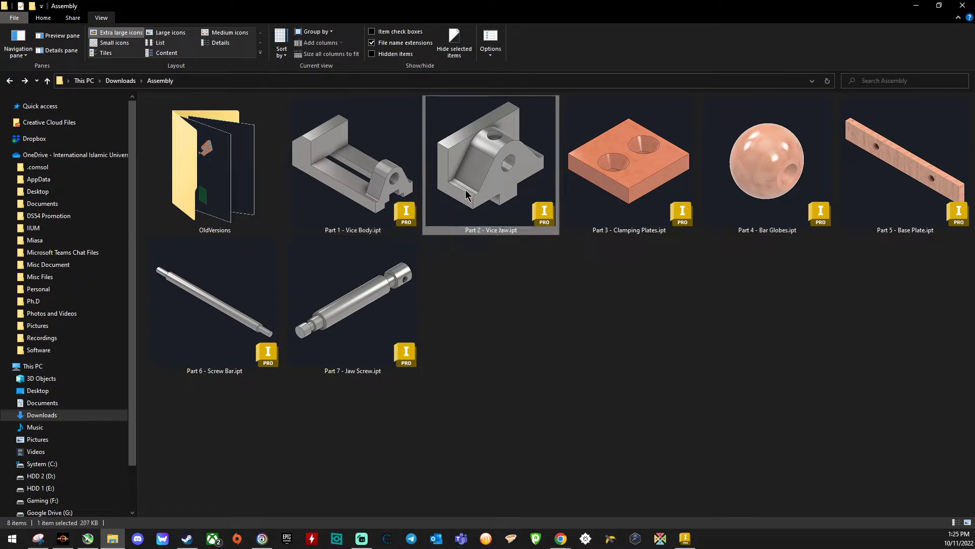
{"action": "left_click", "coordinate": [625, 198]}
{"action": "left_click", "coordinate": [730, 190]}
{"action": "left_click", "coordinate": [898, 175]}
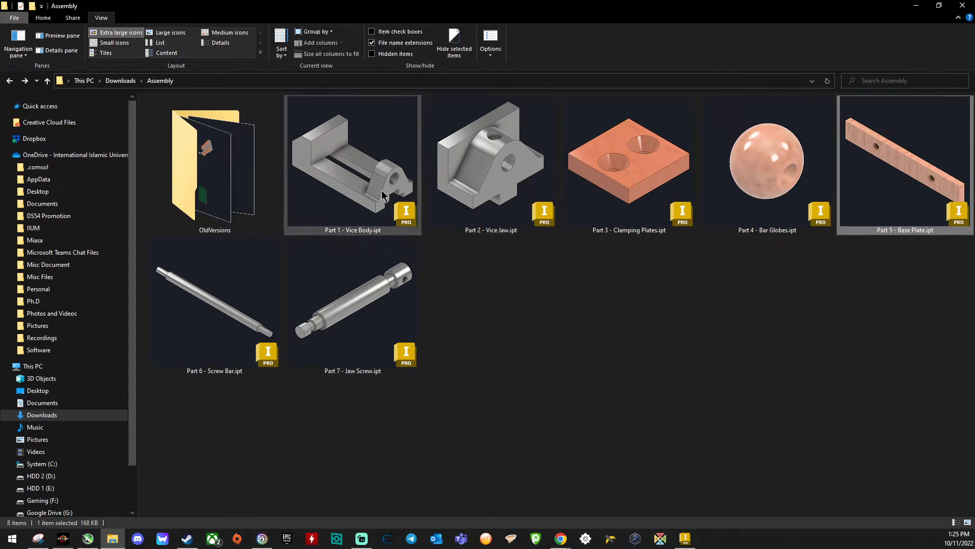
Step: Switch to Autodesk Inventor and create a new assembly file from the Standard.iam template
{"action": "left_click", "coordinate": [684, 539]}
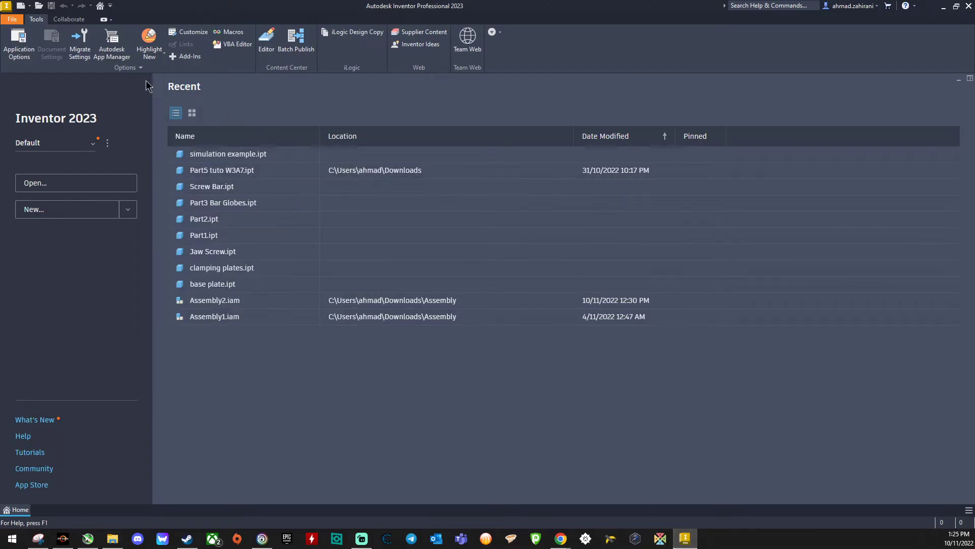
{"action": "left_click", "coordinate": [13, 19]}
{"action": "left_click", "coordinate": [28, 59]}
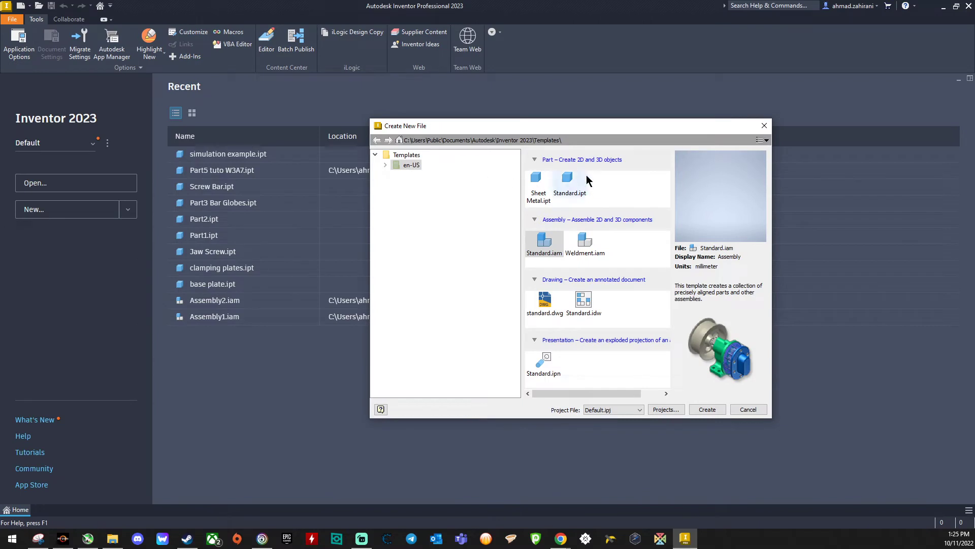
{"action": "left_click", "coordinate": [556, 186]}
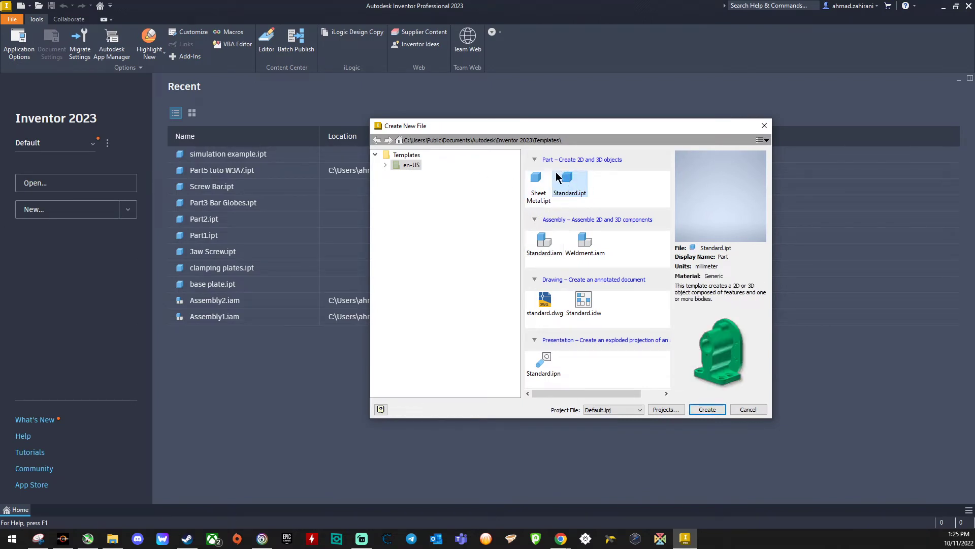
{"action": "left_click", "coordinate": [544, 243]}
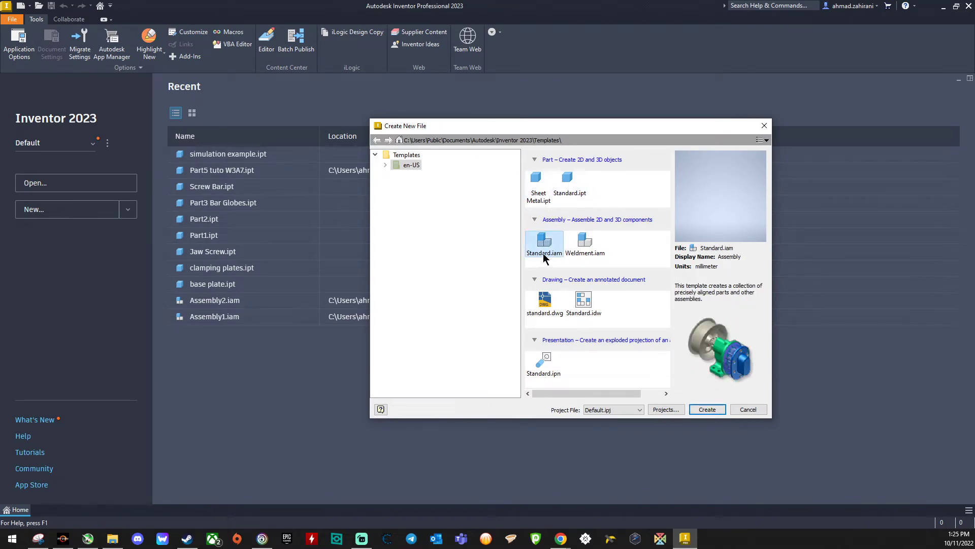
{"action": "left_click", "coordinate": [708, 409]}
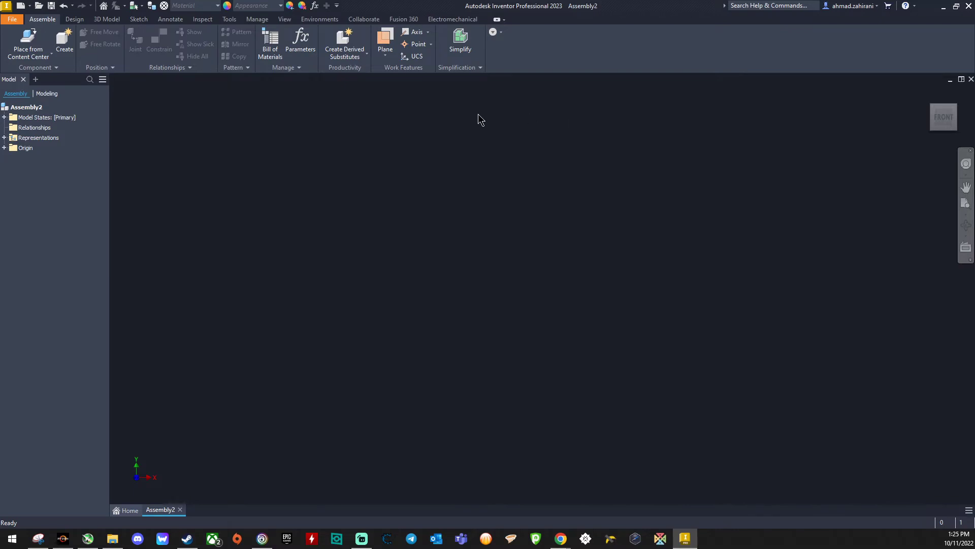
Step: Place one instance of Part 1 - Vice Body.ipt from the Assembly folder in the empty assembly
{"action": "left_click", "coordinate": [52, 56]}
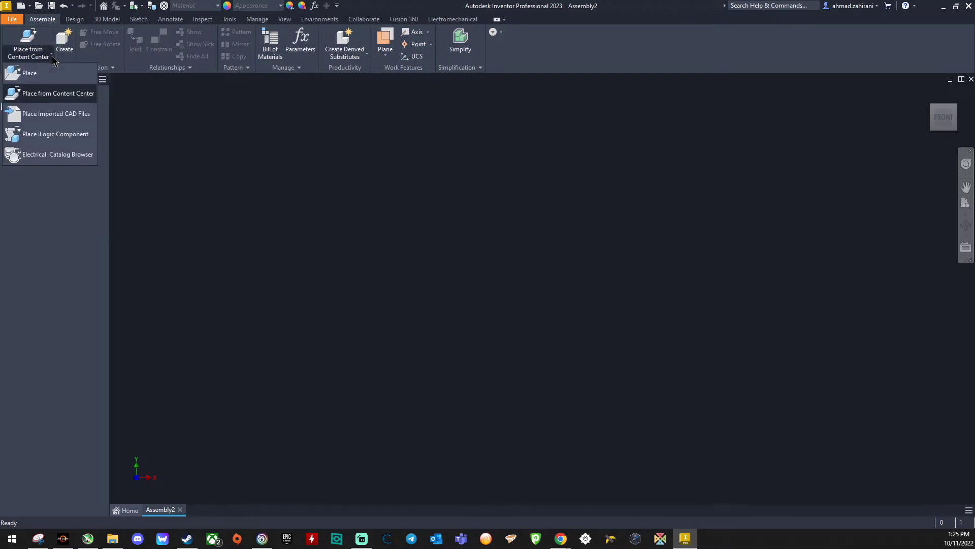
{"action": "left_click", "coordinate": [31, 74]}
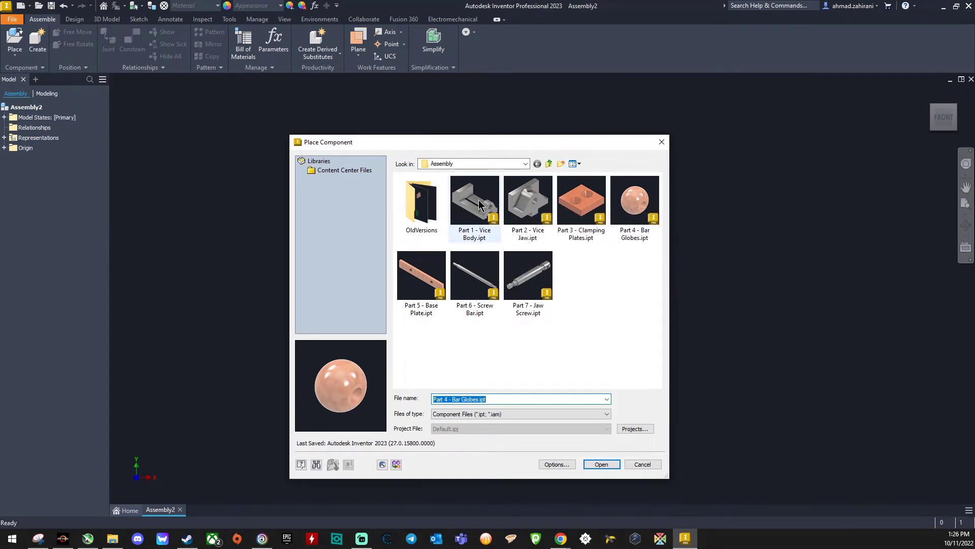
{"action": "left_click", "coordinate": [477, 209]}
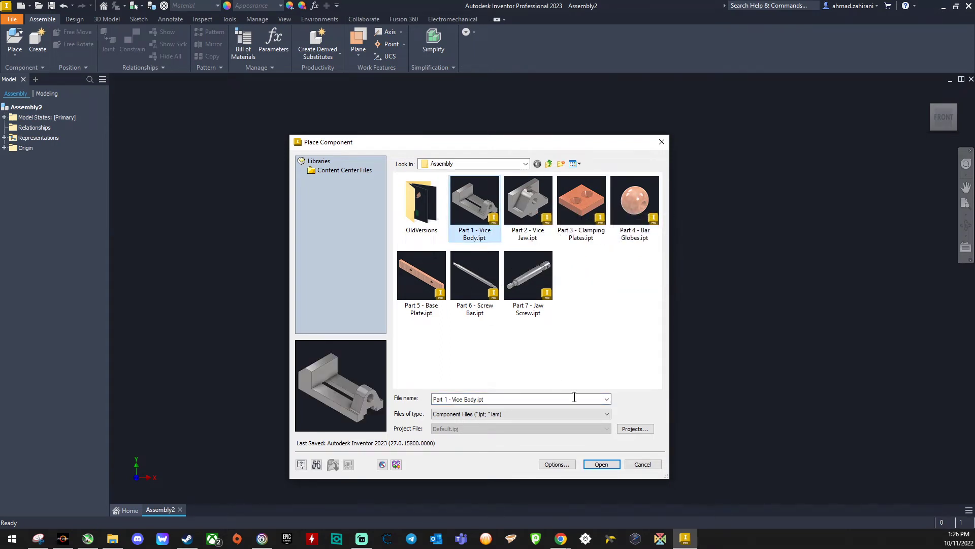
{"action": "left_click", "coordinate": [599, 464]}
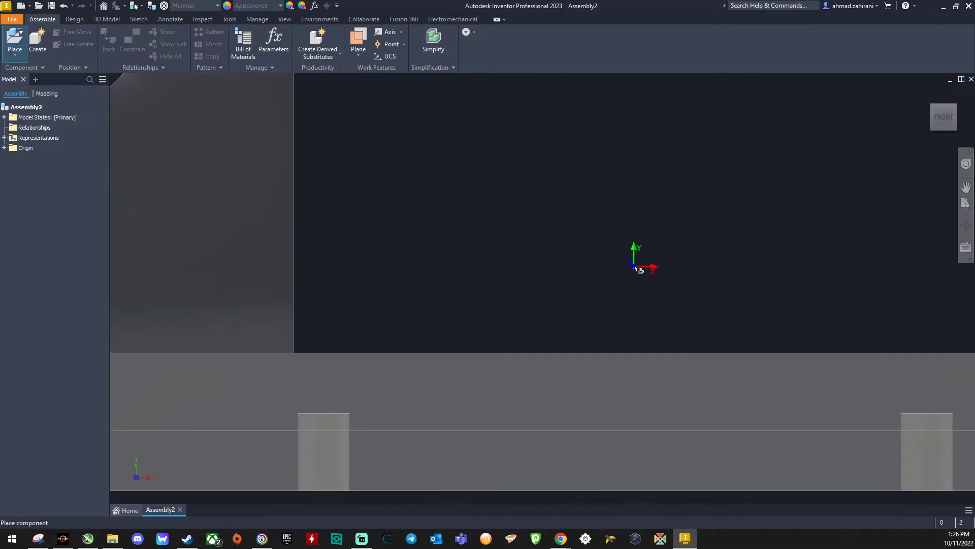
{"action": "scroll", "coordinate": [639, 269], "scroll_direction": "down", "scroll_amount": 3}
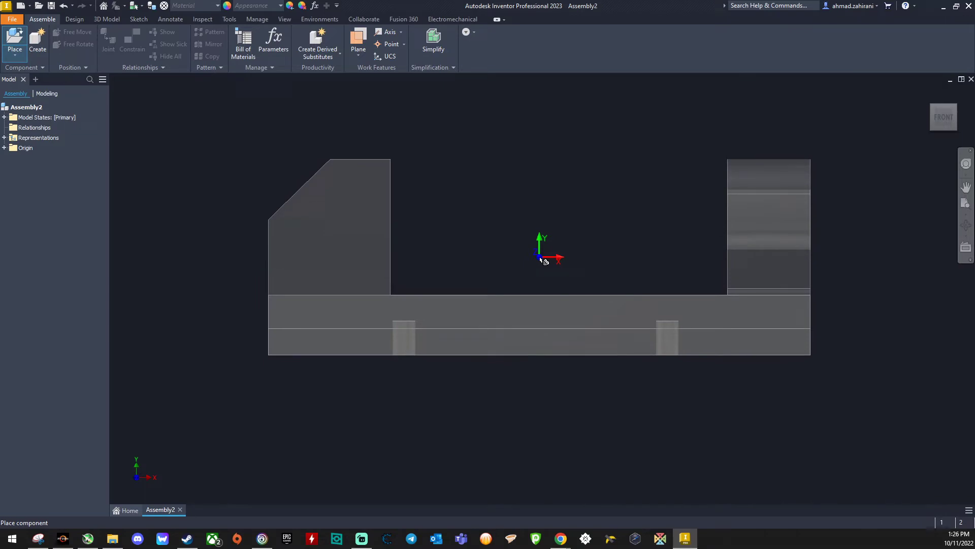
{"action": "left_click", "coordinate": [605, 253]}
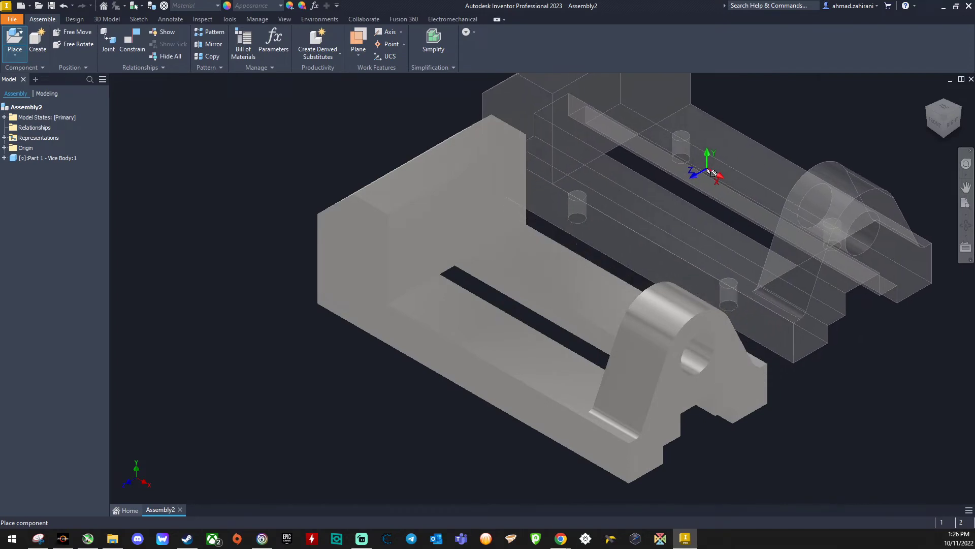
{"action": "right_click", "coordinate": [707, 168]}
{"action": "left_click", "coordinate": [738, 172]}
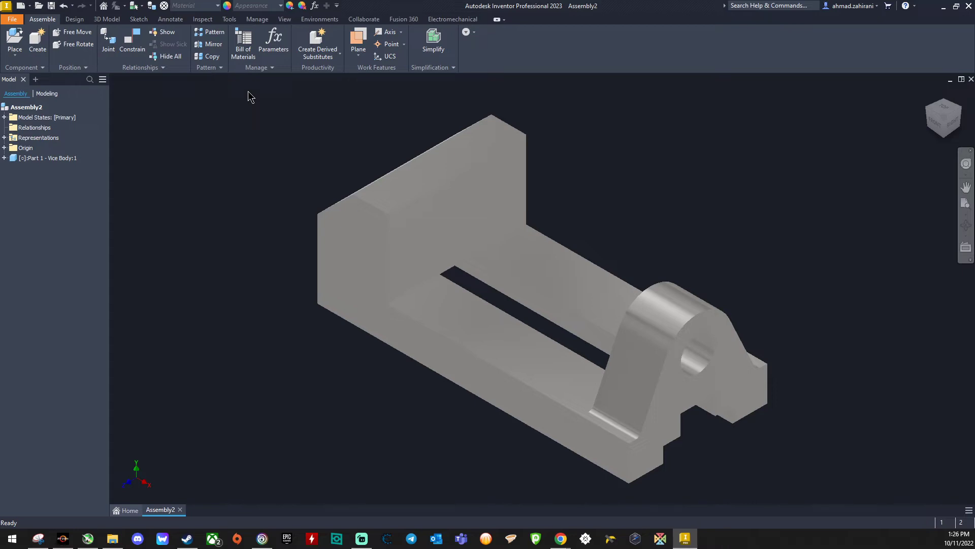
Step: Set the visual style of the assembly view to Shaded with Edges
{"action": "left_click", "coordinate": [284, 21]}
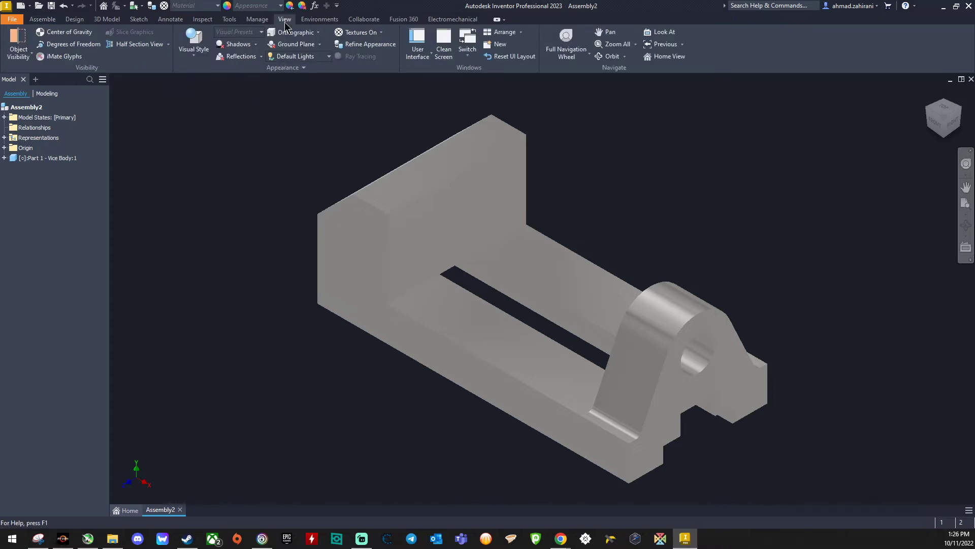
{"action": "left_click", "coordinate": [193, 56]}
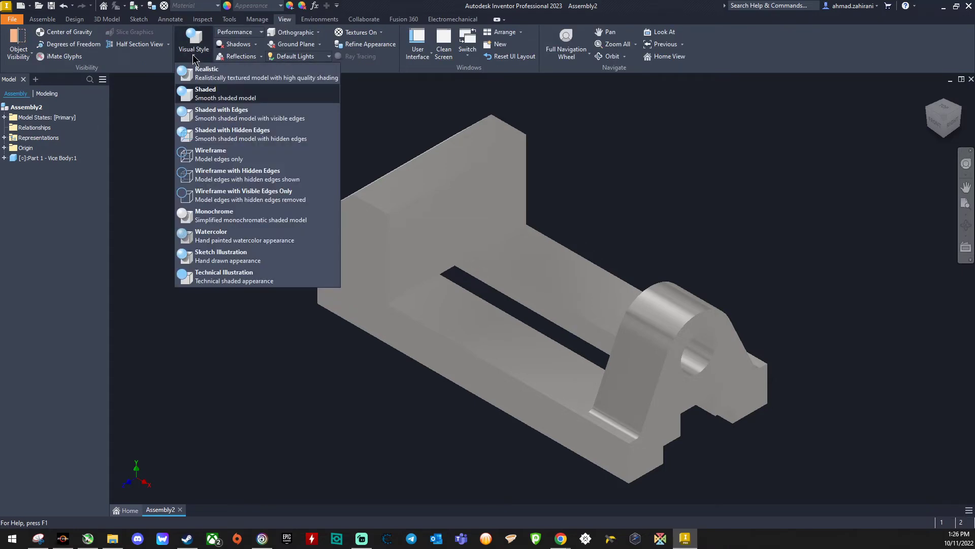
{"action": "left_click", "coordinate": [220, 114]}
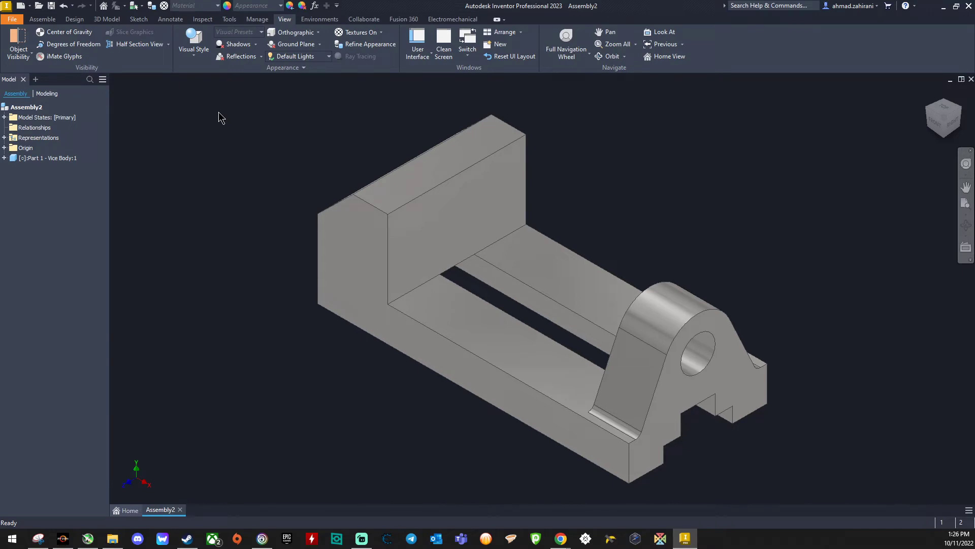
Step: Ground the vice body so it is fixed in place in the assembly
{"action": "left_click", "coordinate": [375, 279]}
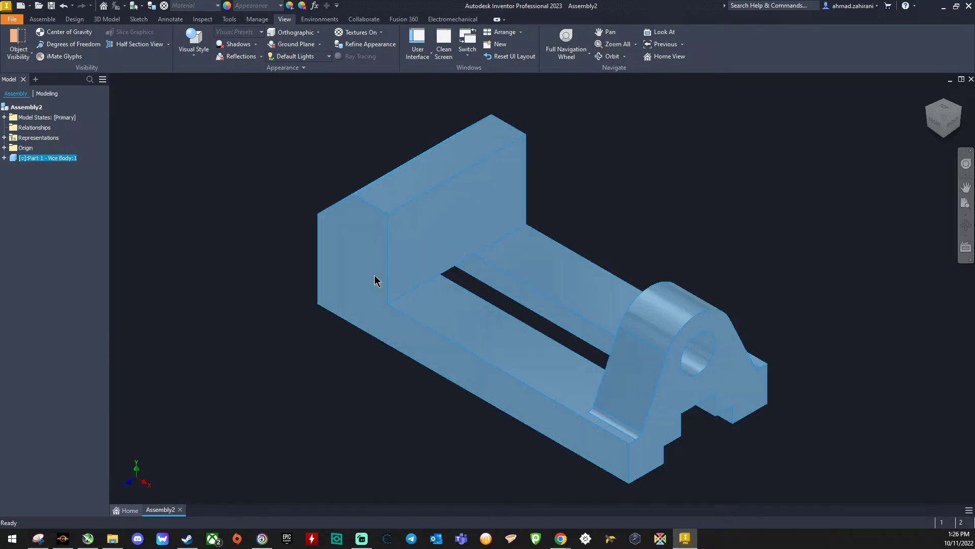
{"action": "right_click", "coordinate": [375, 278]}
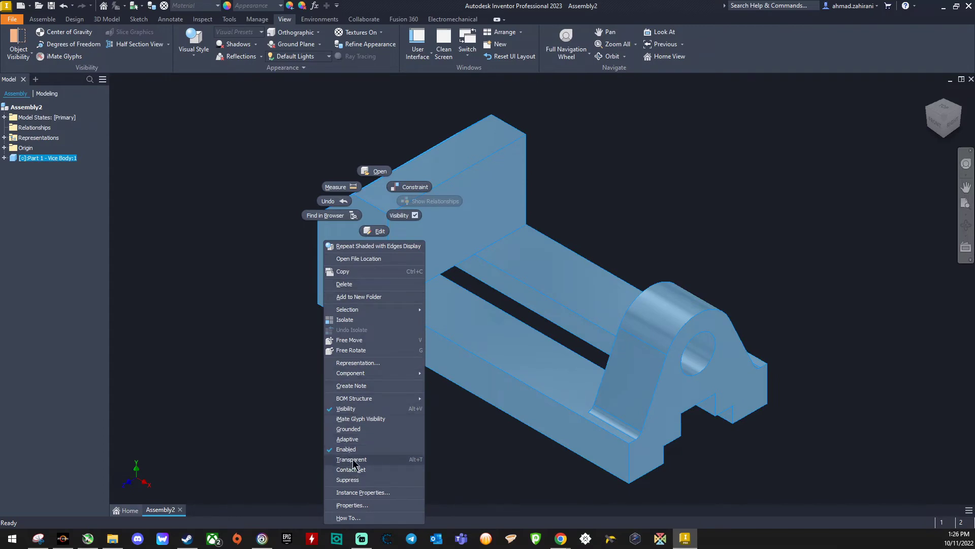
{"action": "left_click", "coordinate": [357, 432]}
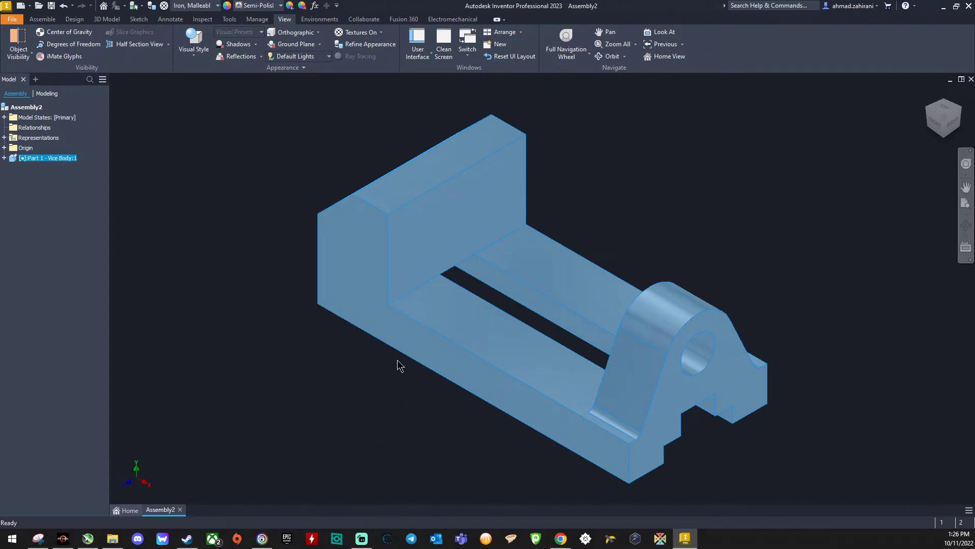
{"action": "left_click", "coordinate": [238, 213]}
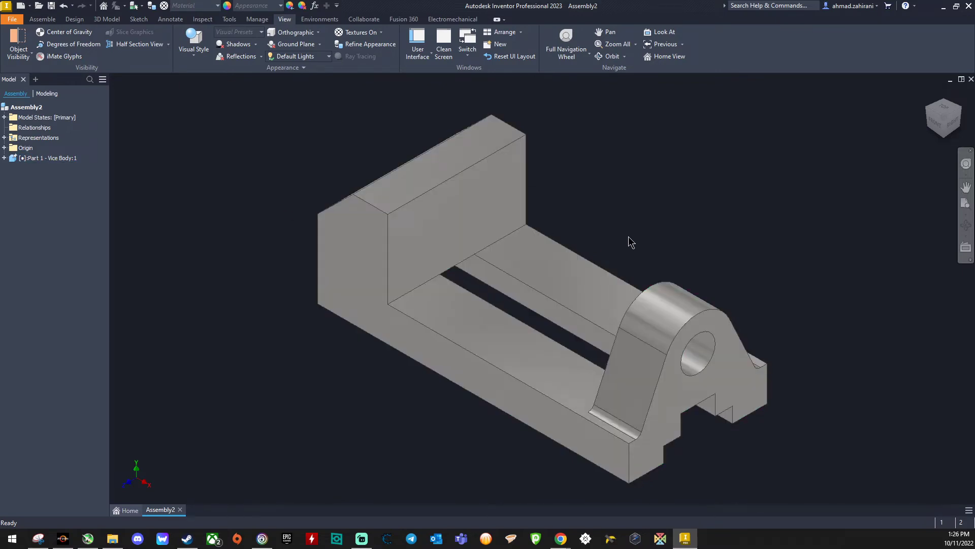
Step: Place one instance of Part 2 - Vice Jaw.ipt from the Assembly folder beside the vice body
{"action": "left_click", "coordinate": [42, 19]}
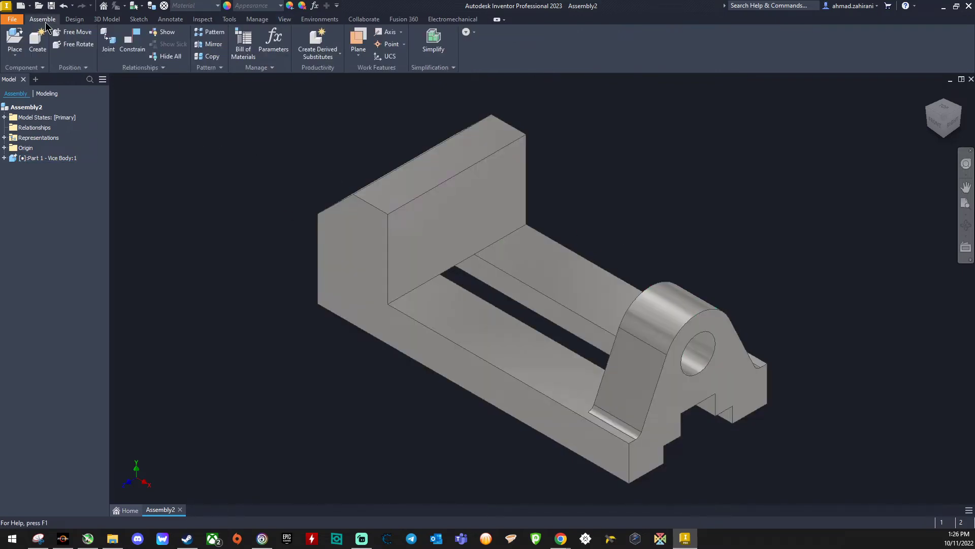
{"action": "left_click", "coordinate": [16, 55]}
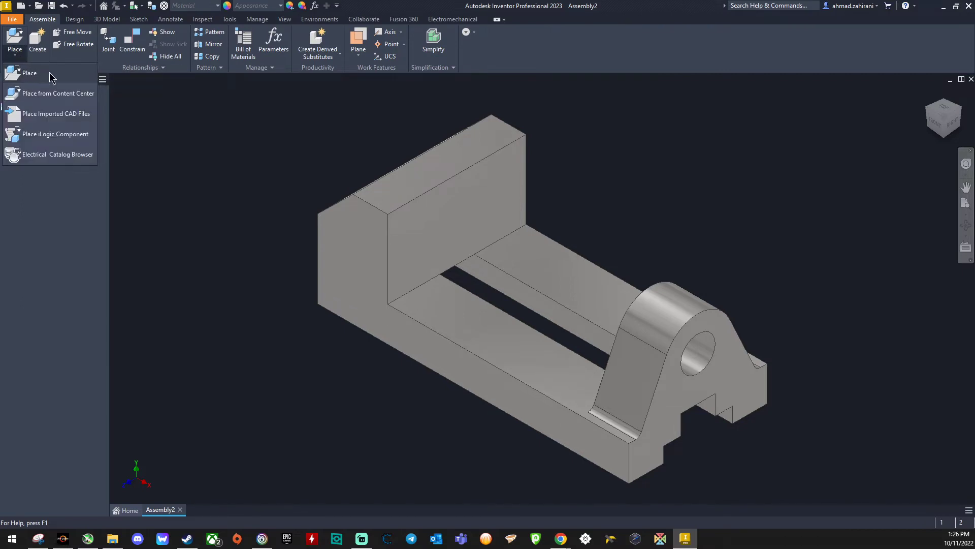
{"action": "left_click", "coordinate": [184, 113]}
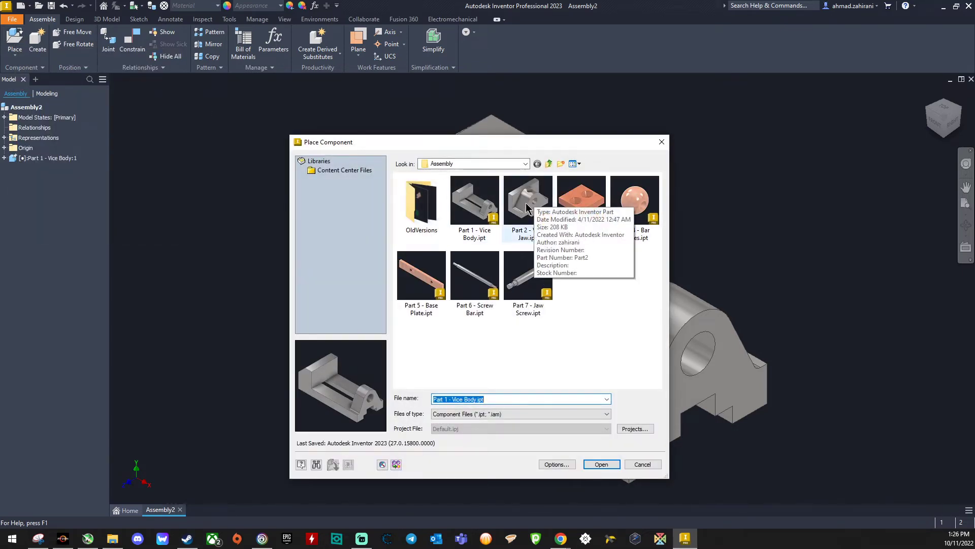
{"action": "left_click", "coordinate": [527, 204]}
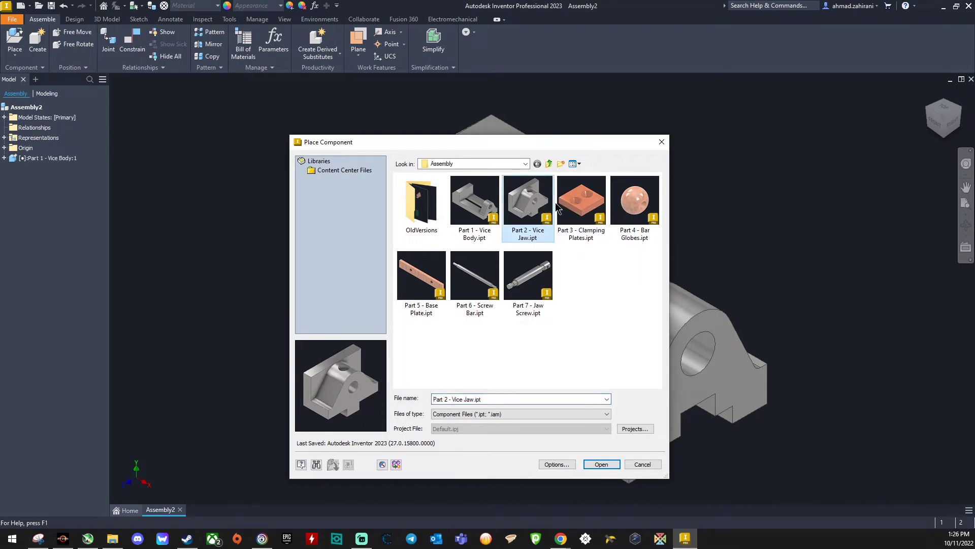
{"action": "left_click", "coordinate": [601, 465]}
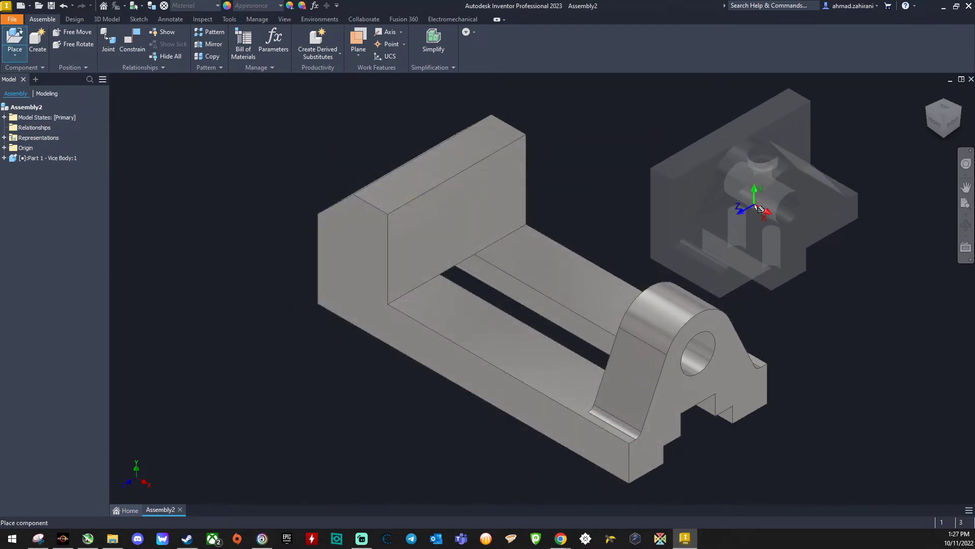
{"action": "left_click", "coordinate": [772, 208]}
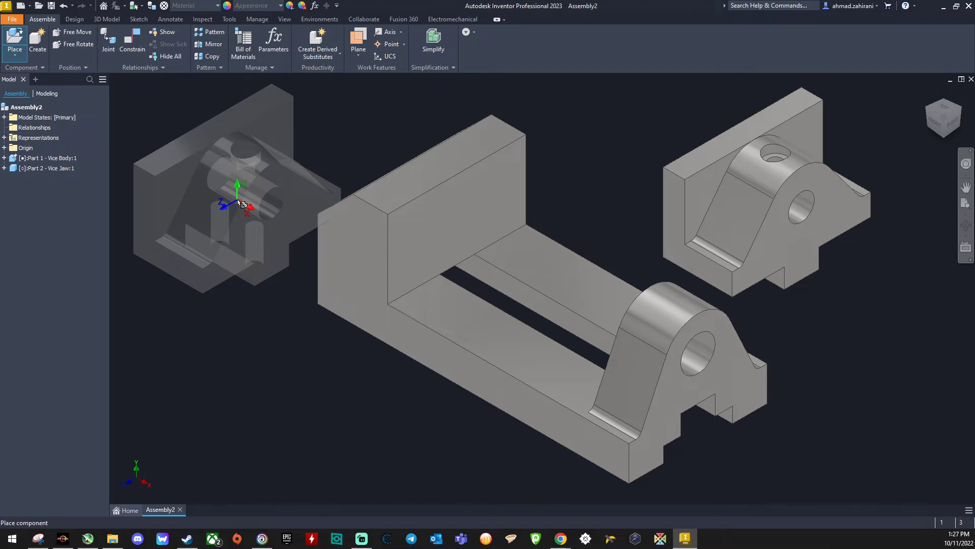
{"action": "right_click", "coordinate": [243, 203]}
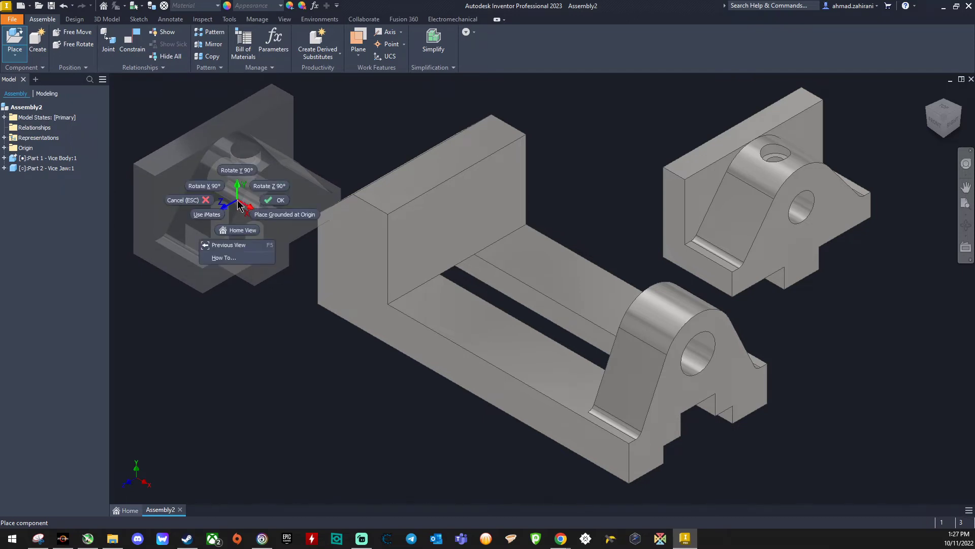
{"action": "left_click", "coordinate": [273, 201]}
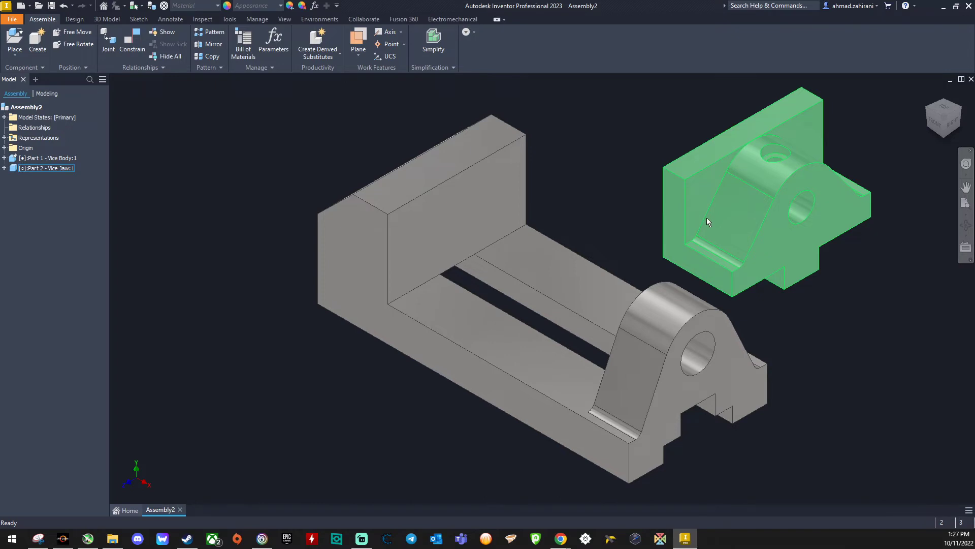
Step: Add a mate constraint with 0 mm offset between the vice jaw's bottom face and the vice body's flat slide surface
{"action": "left_click", "coordinate": [133, 46]}
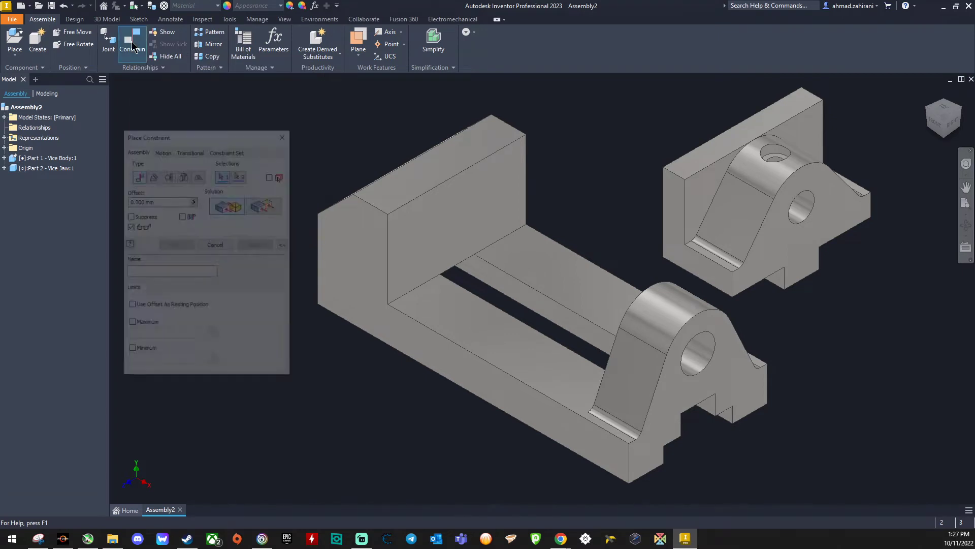
{"action": "left_click_drag", "start_coordinate": [194, 130], "coordinate": [190, 87]}
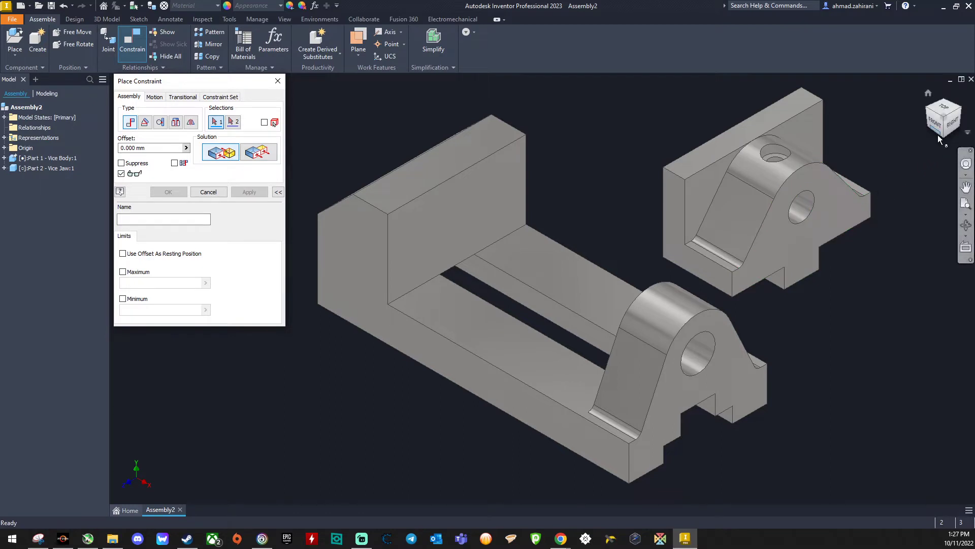
{"action": "left_click_drag", "start_coordinate": [945, 140], "coordinate": [945, 57]}
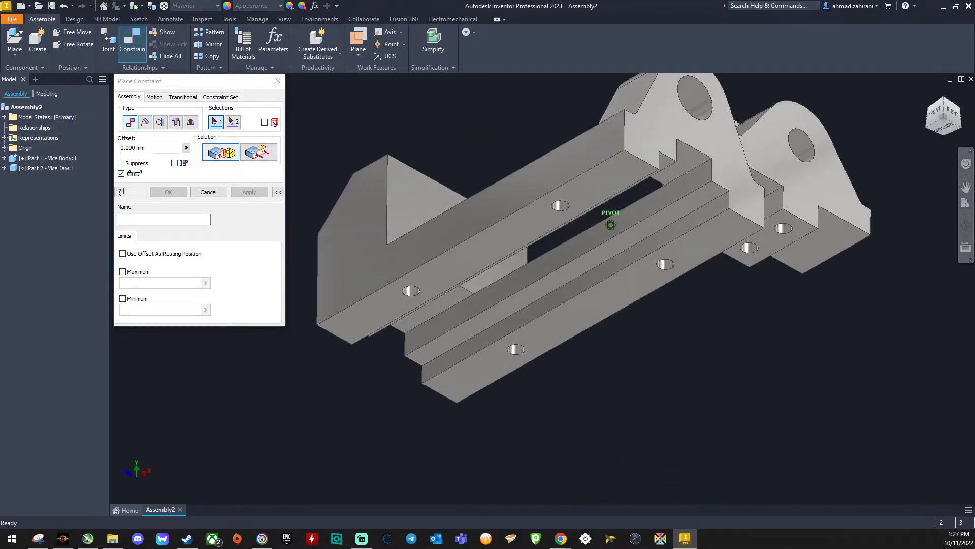
{"action": "left_click", "coordinate": [829, 243]}
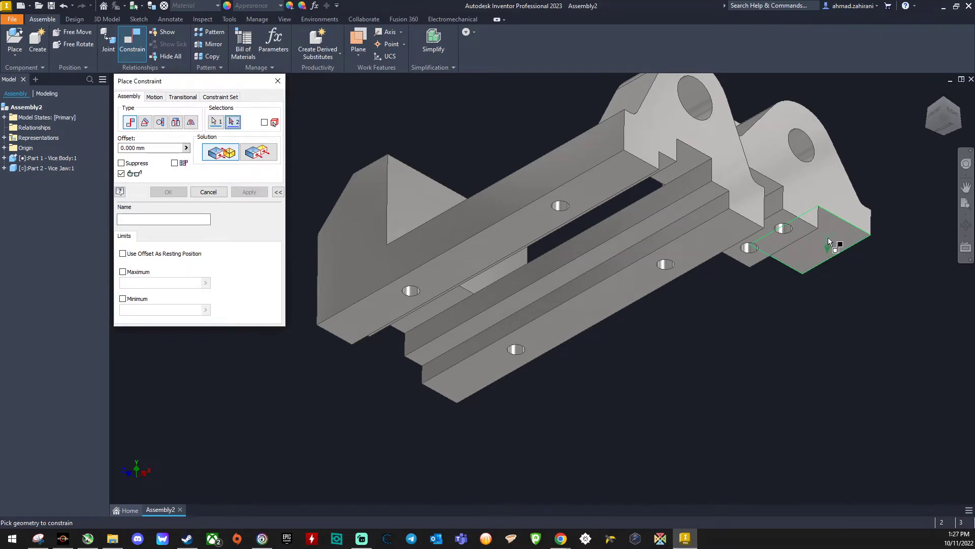
{"action": "left_click", "coordinate": [946, 123]}
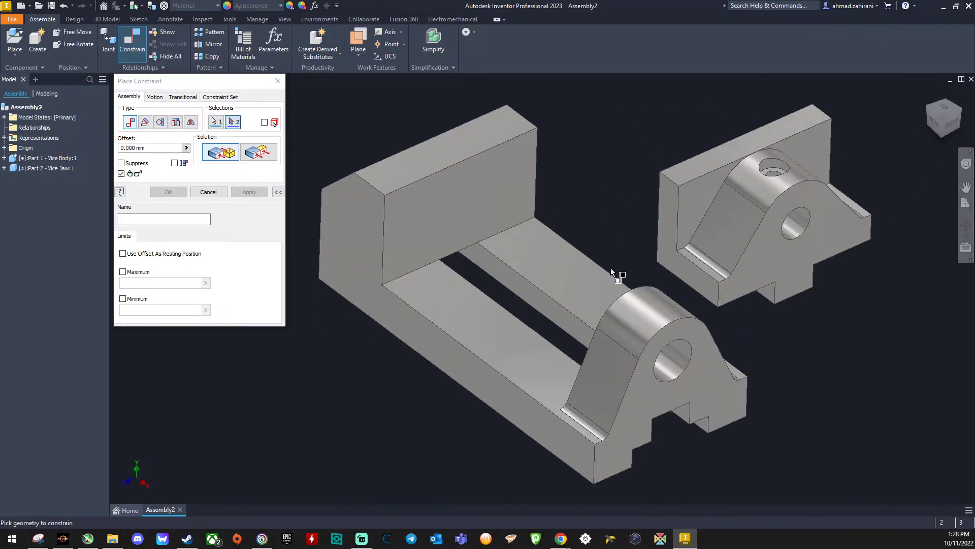
{"action": "left_click", "coordinate": [588, 276]}
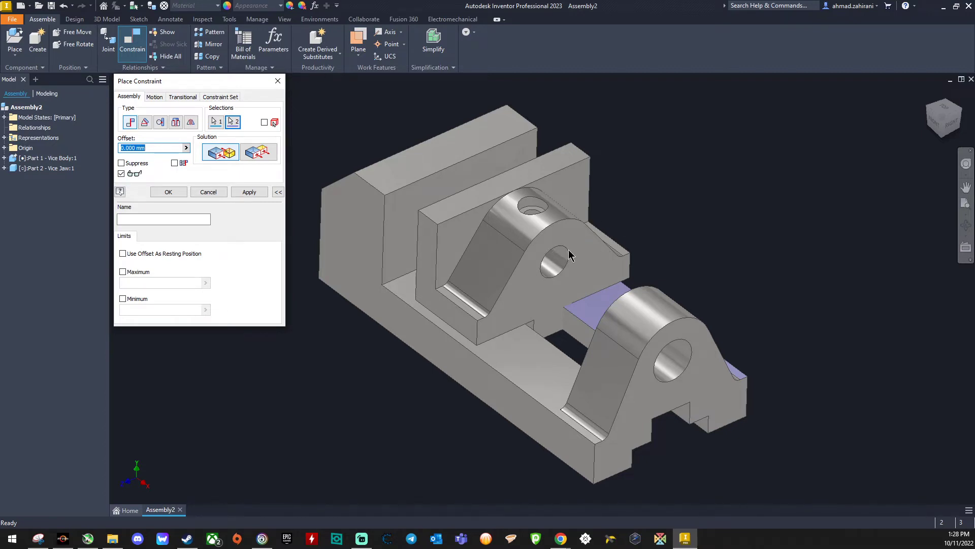
{"action": "left_click", "coordinate": [247, 195]}
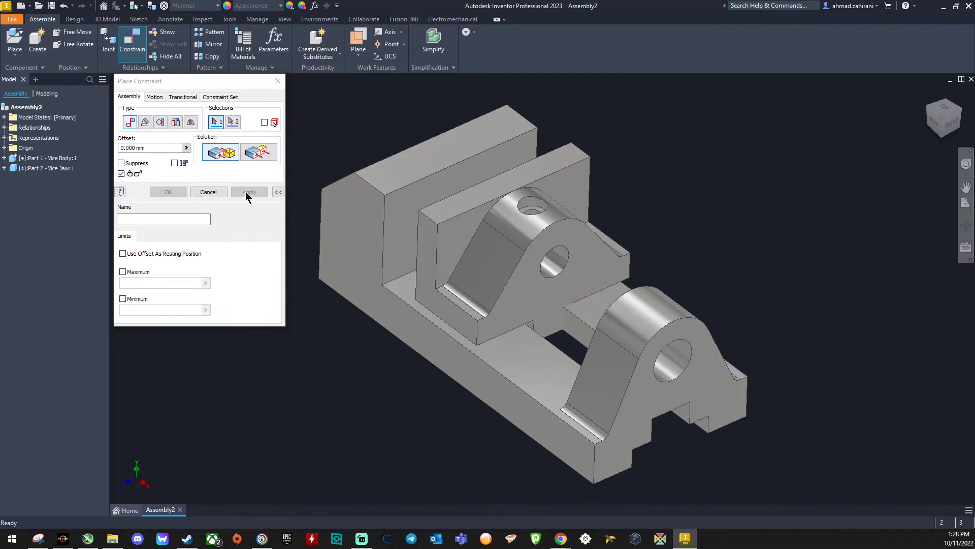
Step: Constrain the jaw's side face flush with the vice body's side face, and slide the jaw toward the bored screw support
{"action": "left_click", "coordinate": [260, 154]}
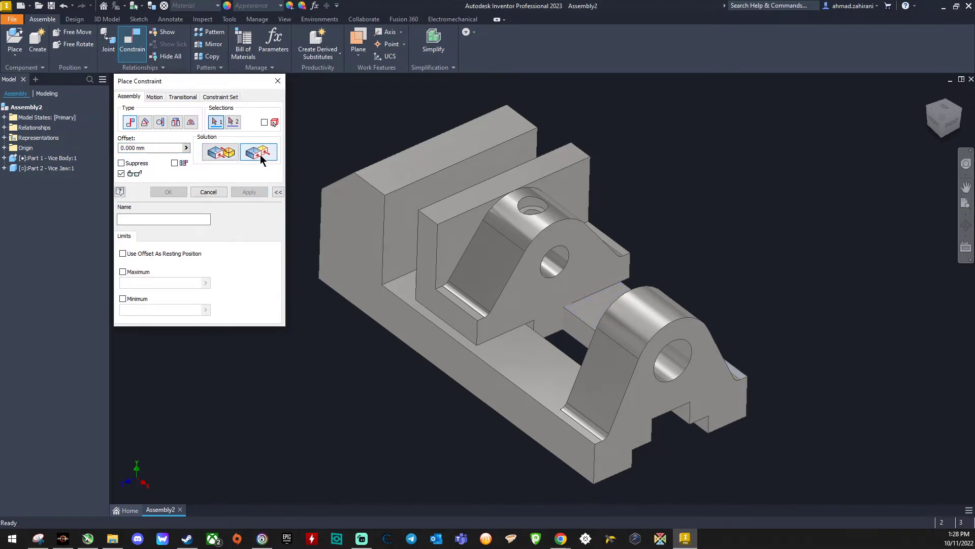
{"action": "left_click", "coordinate": [431, 296]}
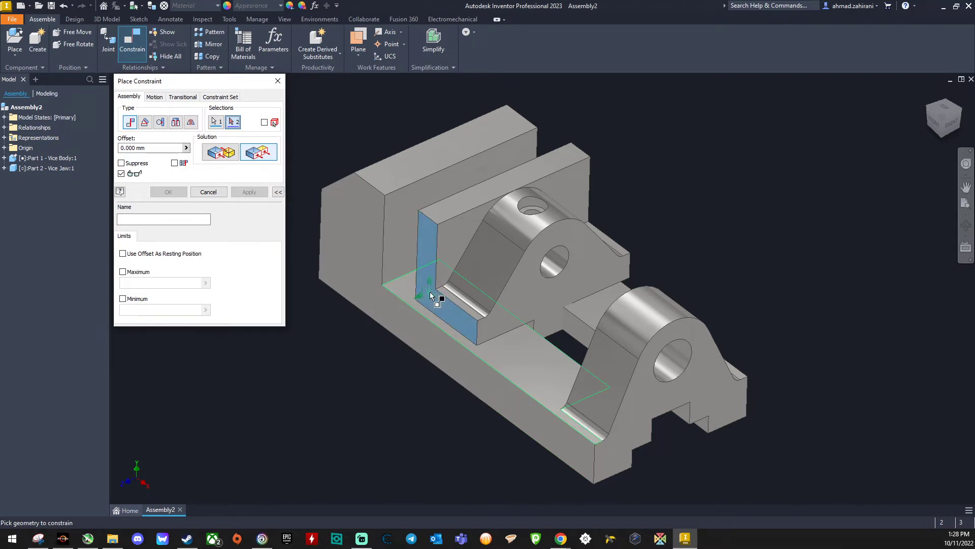
{"action": "left_click", "coordinate": [411, 326]}
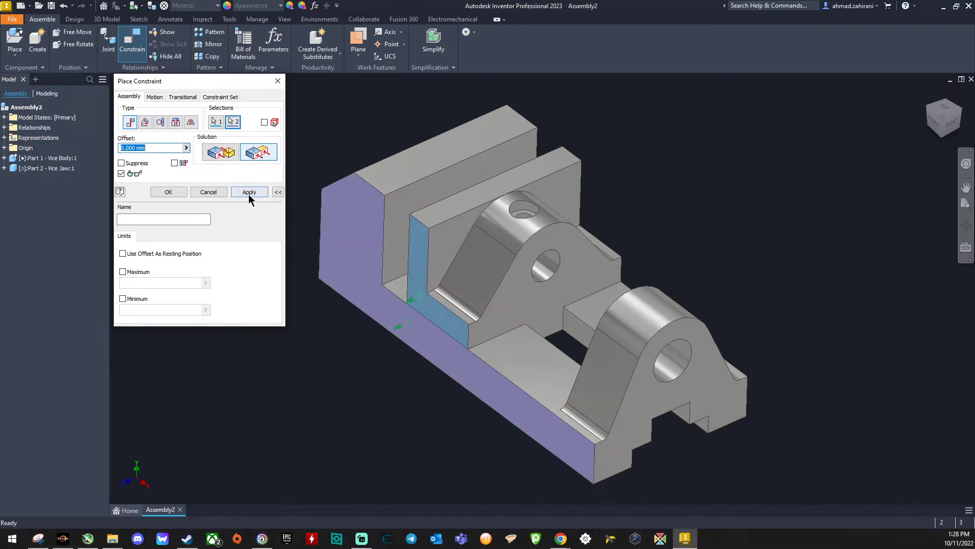
{"action": "left_click", "coordinate": [248, 192]}
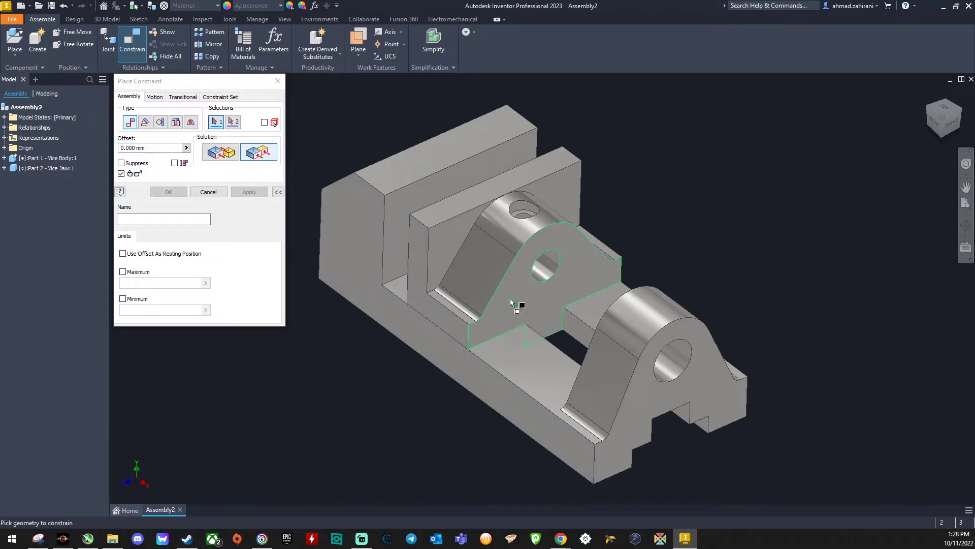
{"action": "left_click", "coordinate": [277, 83]}
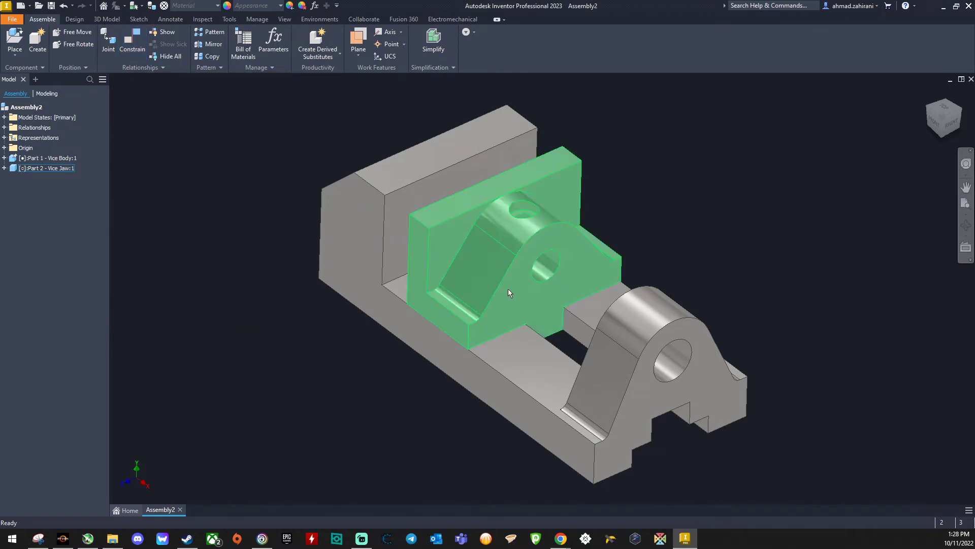
{"action": "left_click_drag", "start_coordinate": [509, 289], "coordinate": [533, 379]}
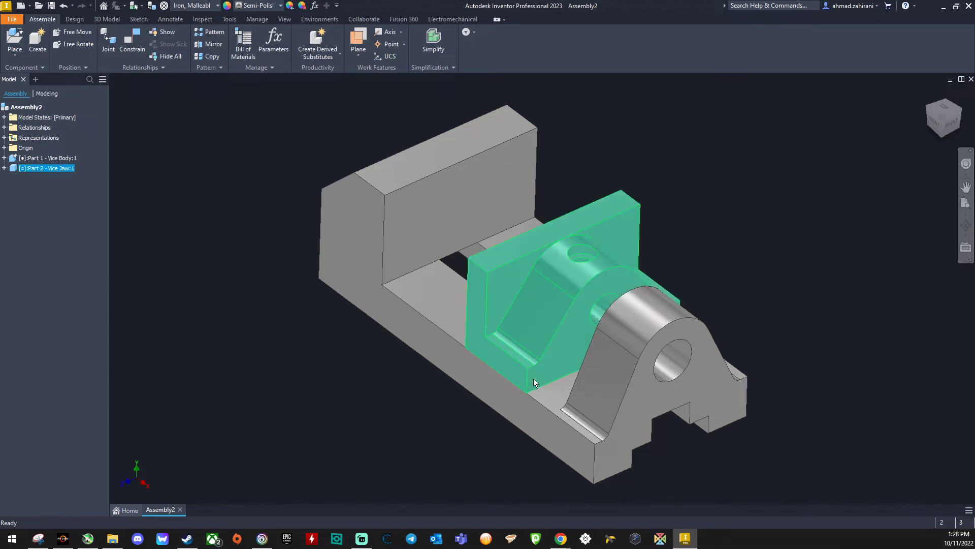
Step: Set up a mate between the jaw's bored end face and the facing inner side of the body's screw support
{"action": "left_click", "coordinate": [133, 38]}
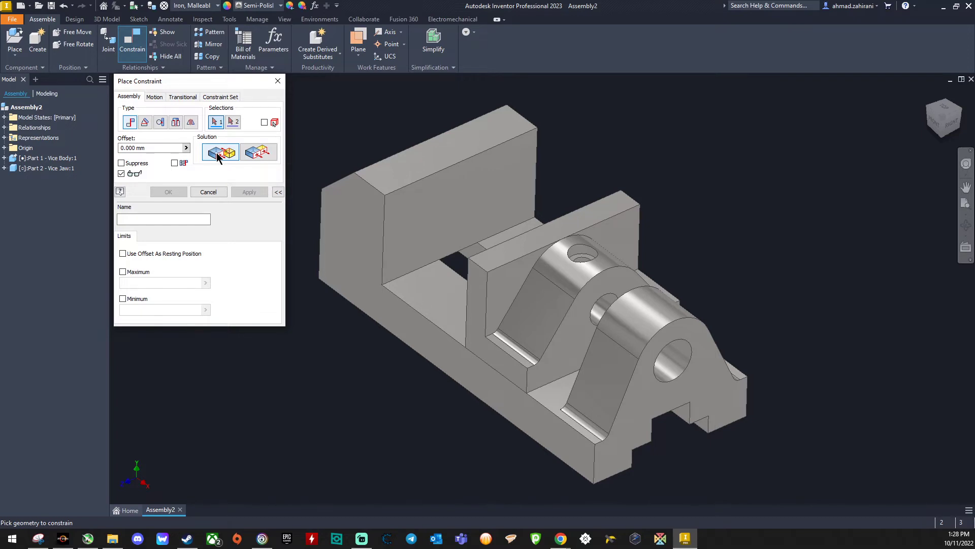
{"action": "left_click", "coordinate": [571, 352]}
{"action": "left_click_drag", "start_coordinate": [935, 133], "coordinate": [962, 169]}
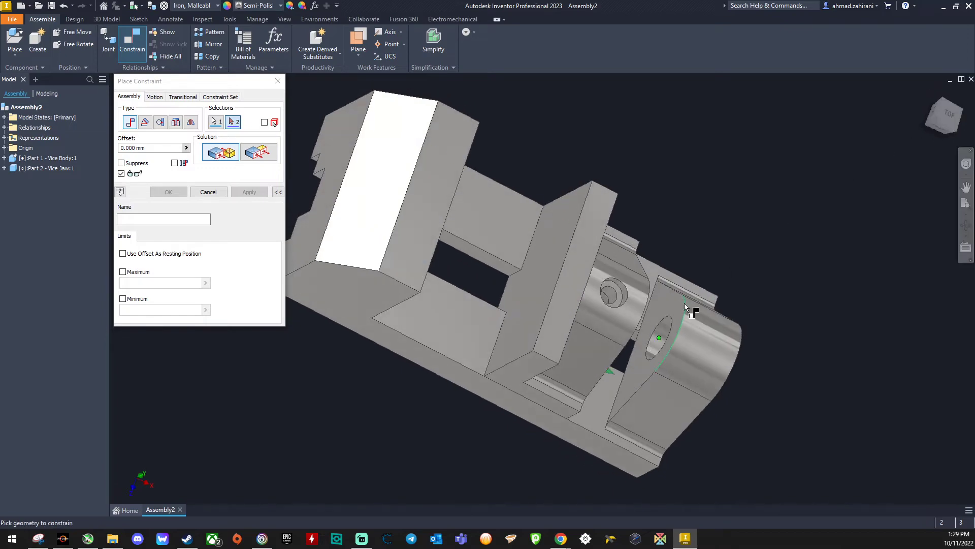
{"action": "left_click", "coordinate": [639, 375]}
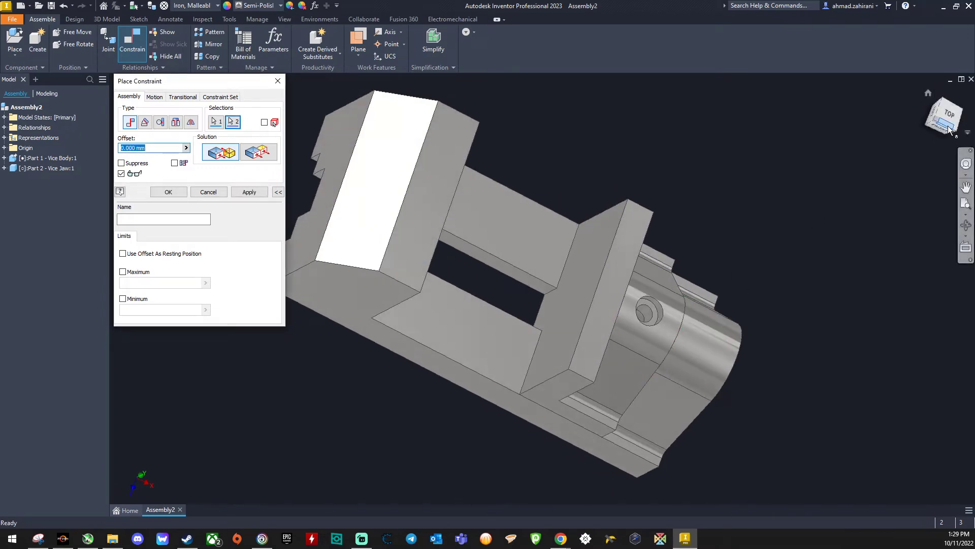
{"action": "left_click", "coordinate": [928, 97]}
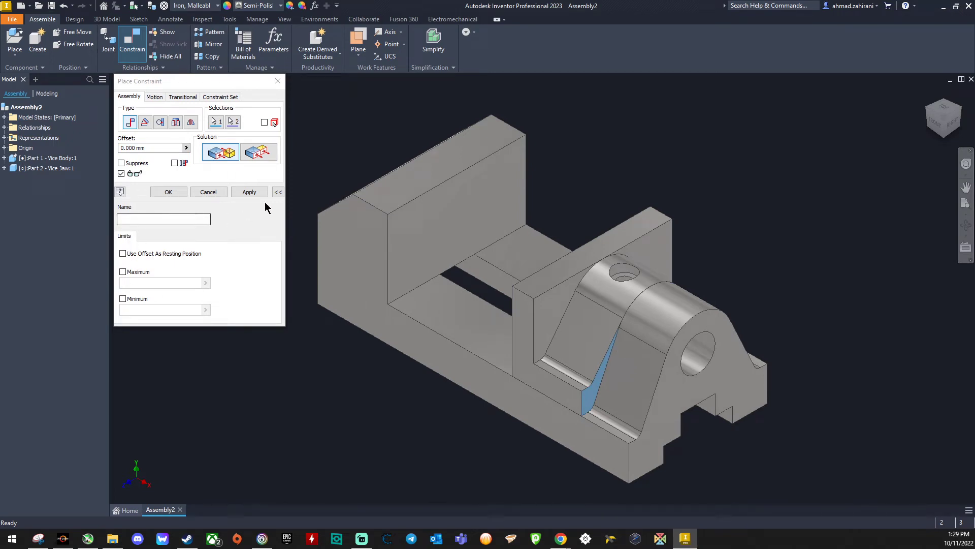
Step: Apply the mate with a maximum limit of 35 mm, and slide the jaw along the body to test its travel
{"action": "left_click", "coordinate": [278, 191]}
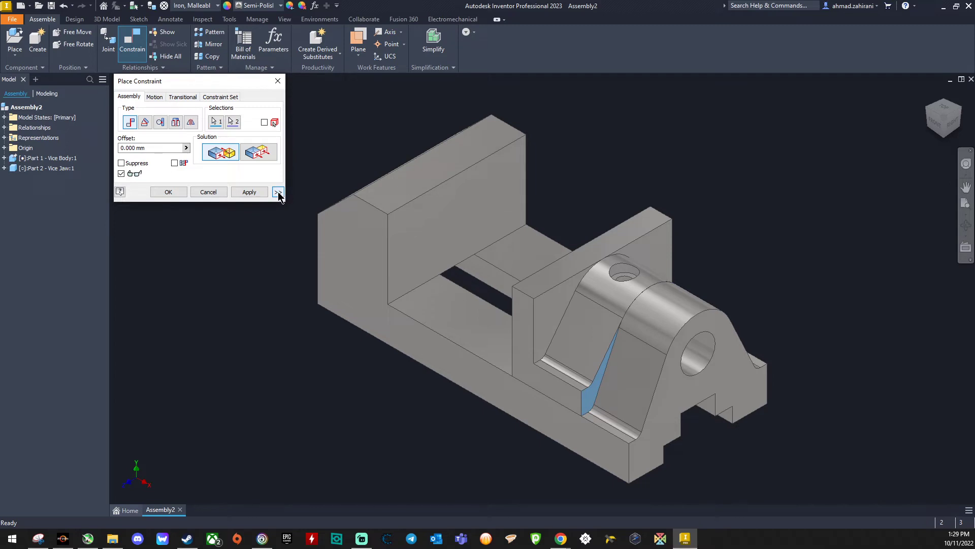
{"action": "left_click", "coordinate": [278, 191]}
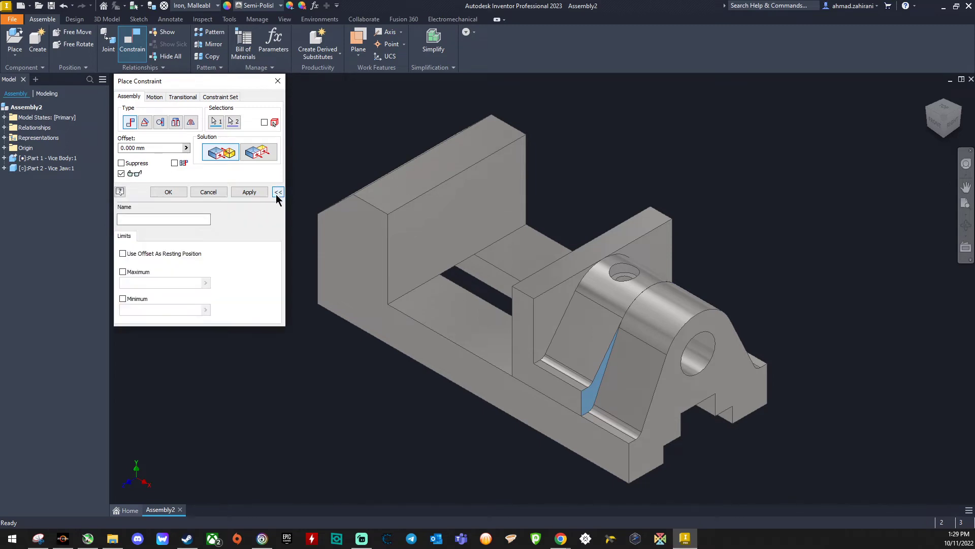
{"action": "left_click", "coordinate": [123, 272]}
{"action": "left_click", "coordinate": [124, 283]}
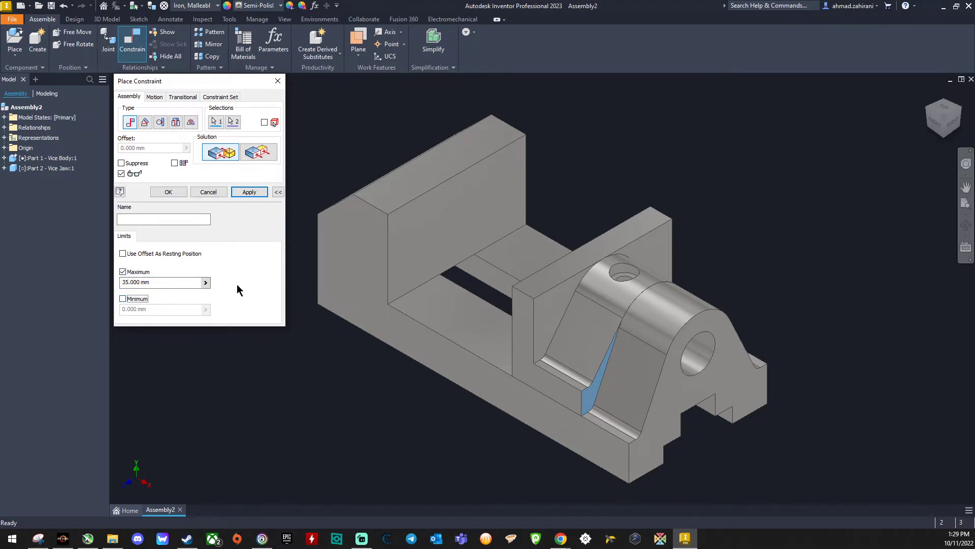
{"action": "left_click", "coordinate": [257, 197]}
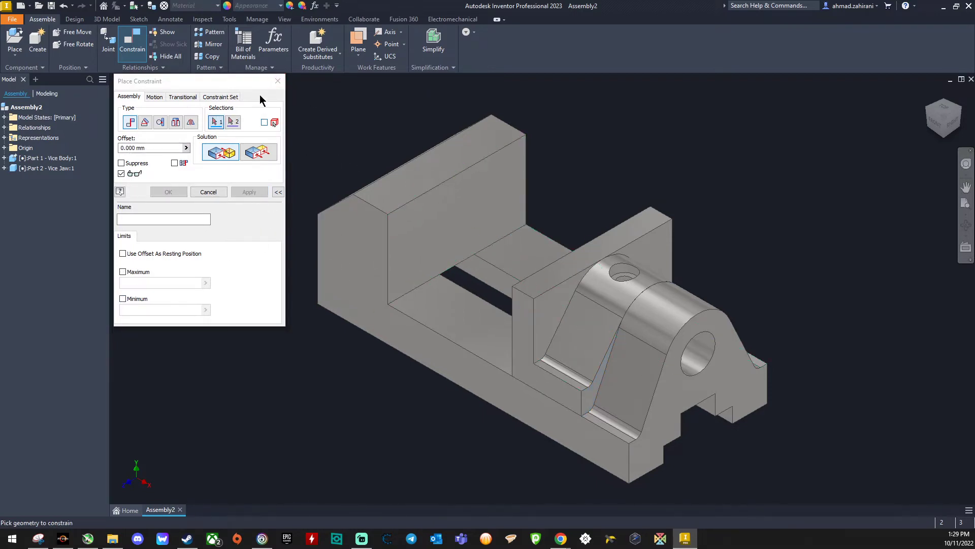
{"action": "left_click", "coordinate": [278, 81]}
{"action": "left_click_drag", "start_coordinate": [580, 293], "coordinate": [274, 176]}
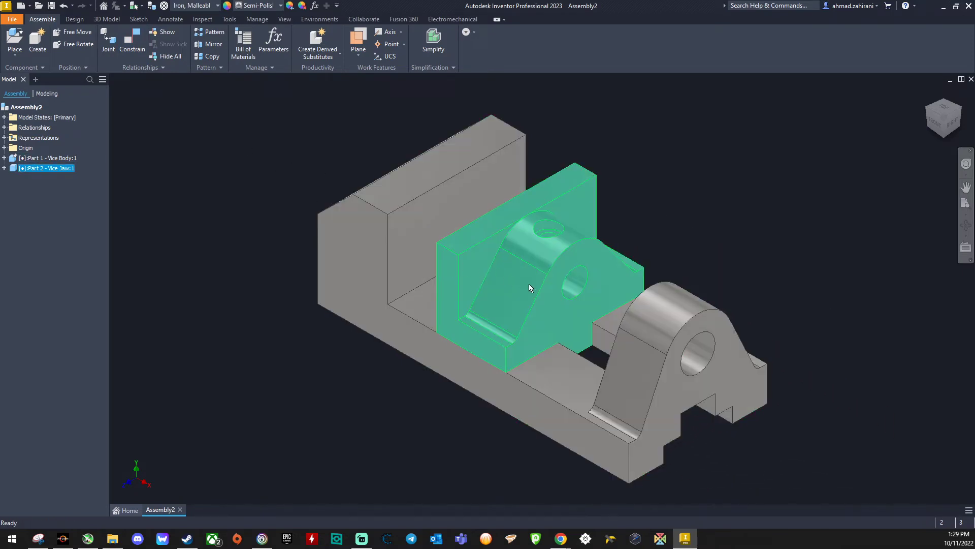
{"action": "left_click_drag", "start_coordinate": [529, 283], "coordinate": [522, 321]}
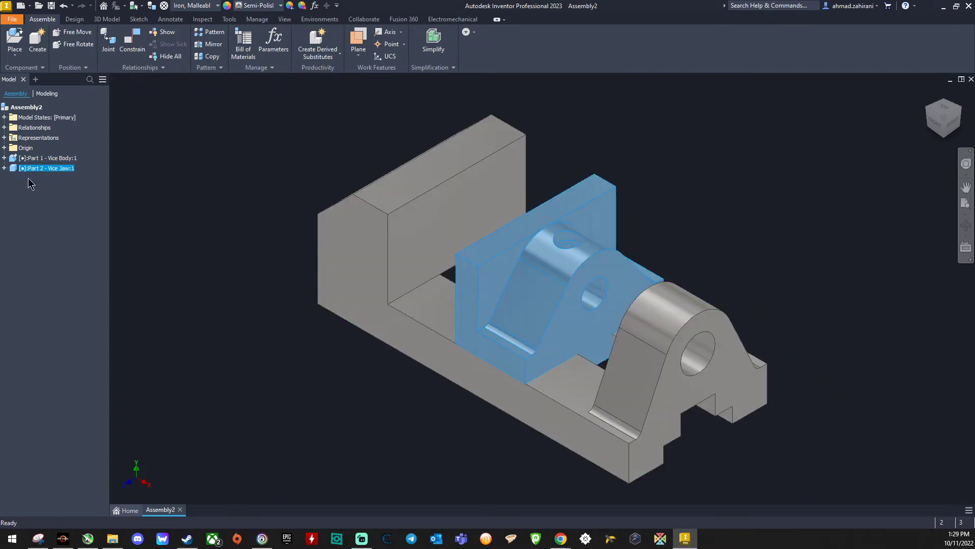
Step: Edit the jaw's limited mate with the screw support to enable a minimum limit of 0 mm
{"action": "left_click", "coordinate": [4, 168]}
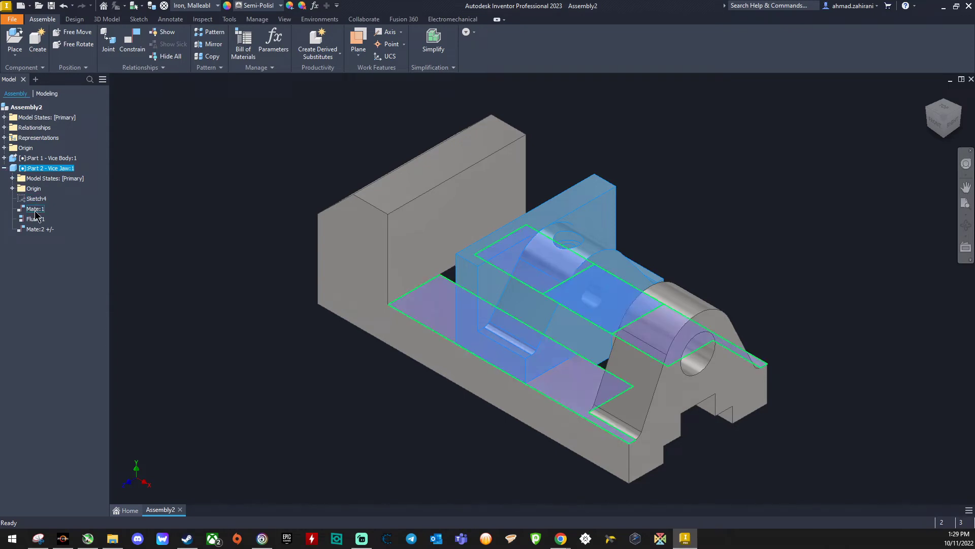
{"action": "left_click", "coordinate": [37, 229]}
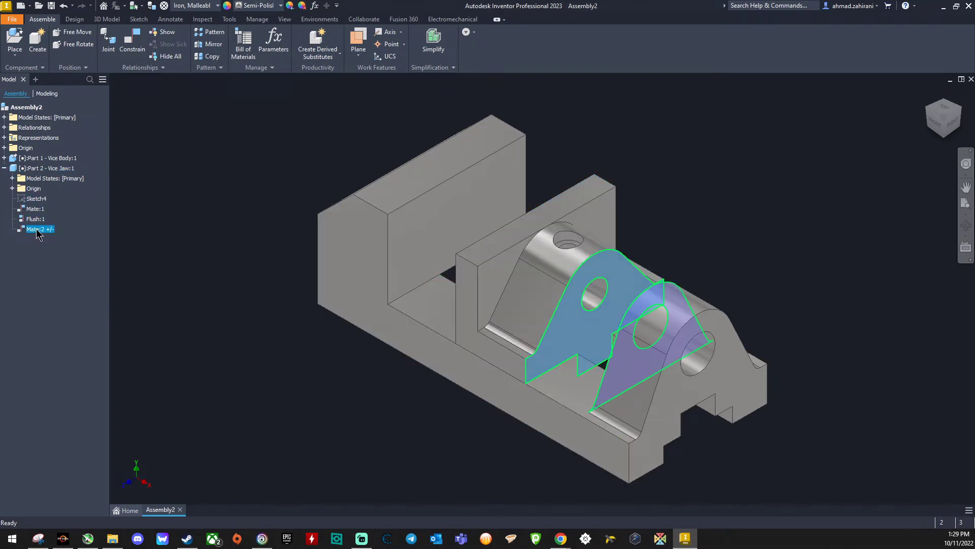
{"action": "right_click", "coordinate": [38, 232]}
{"action": "left_click", "coordinate": [54, 271]}
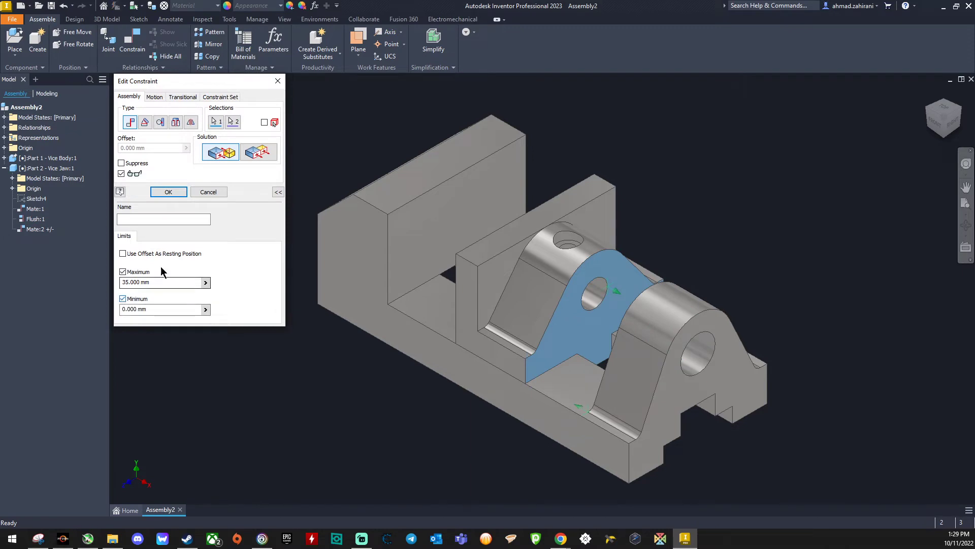
{"action": "left_click", "coordinate": [168, 192]}
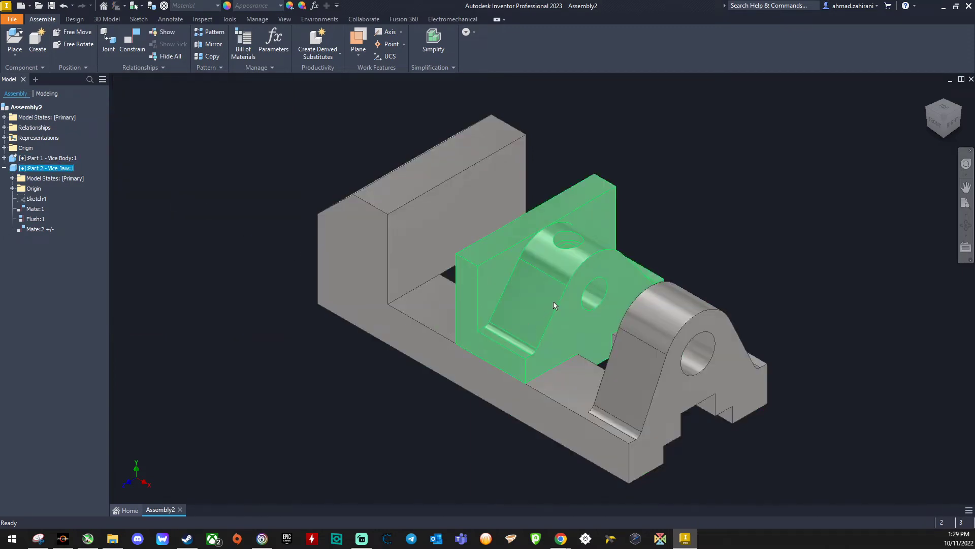
Step: Slide the jaw toward the screw support, and place two Part 3 - Clamping Plates rotated 90° about Z in free space beside the vice
{"action": "left_click_drag", "start_coordinate": [553, 301], "coordinate": [580, 349]}
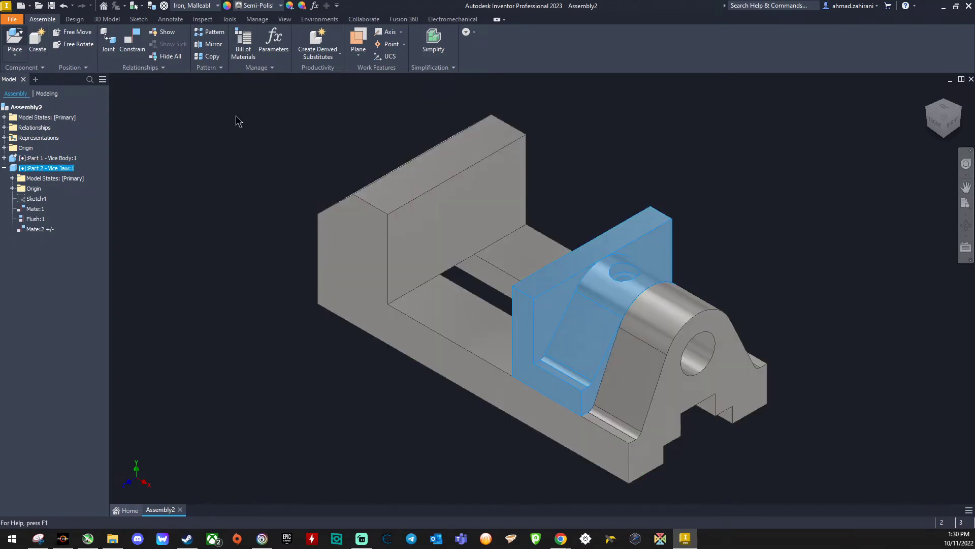
{"action": "key", "text": "p"}
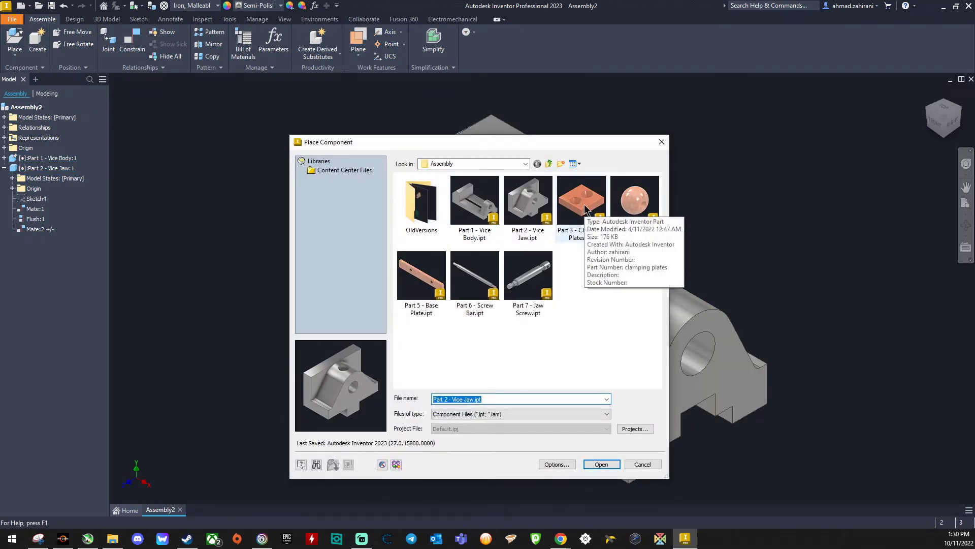
{"action": "left_click", "coordinate": [585, 209]}
{"action": "left_click", "coordinate": [601, 464]}
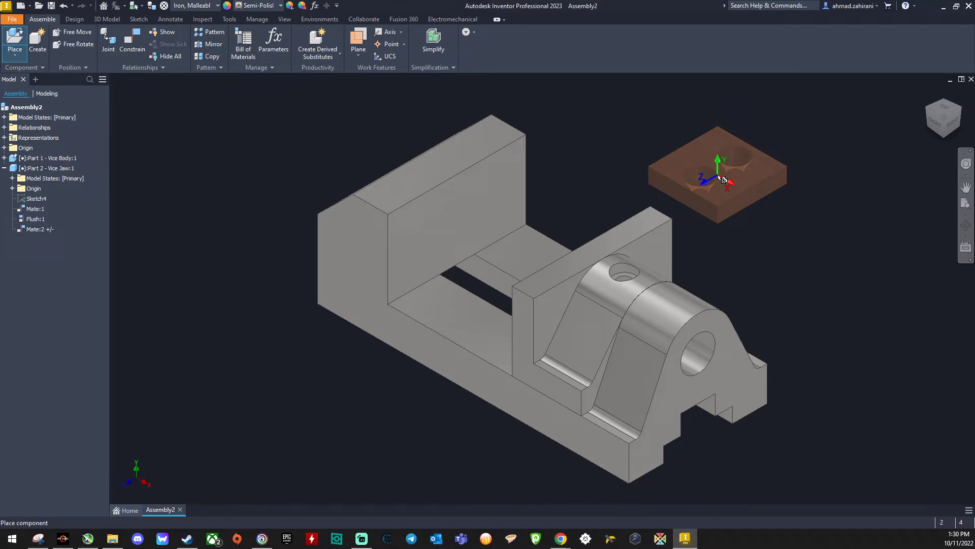
{"action": "right_click", "coordinate": [718, 175]}
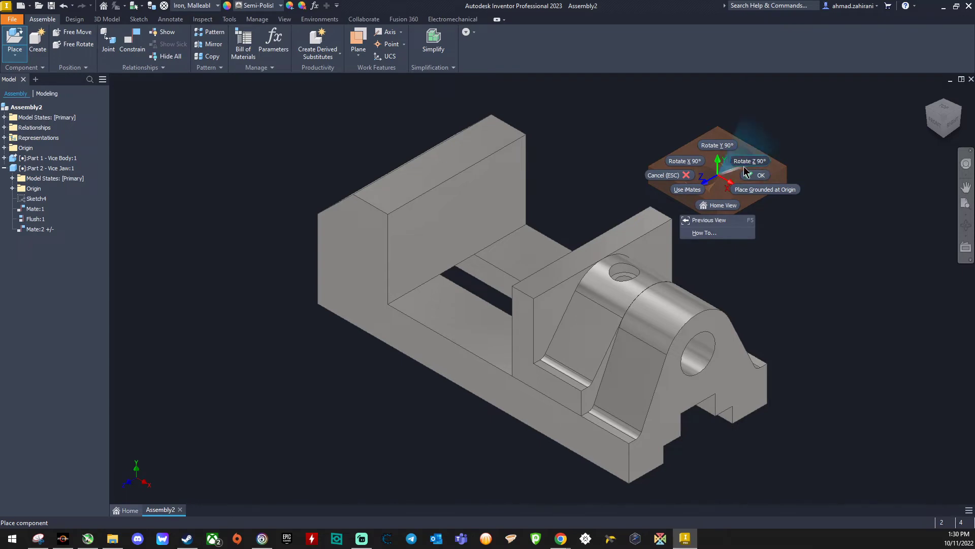
{"action": "left_click", "coordinate": [749, 162]}
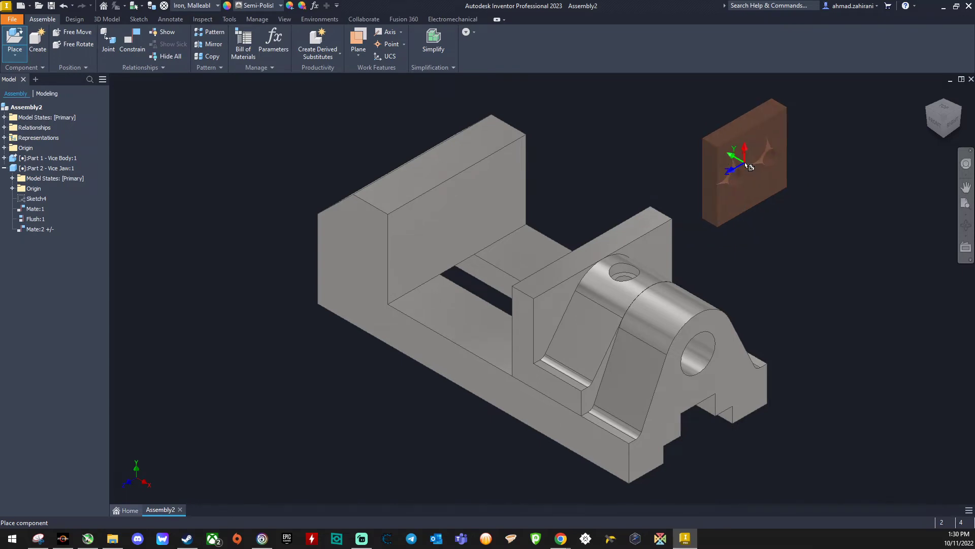
{"action": "left_click", "coordinate": [813, 224]}
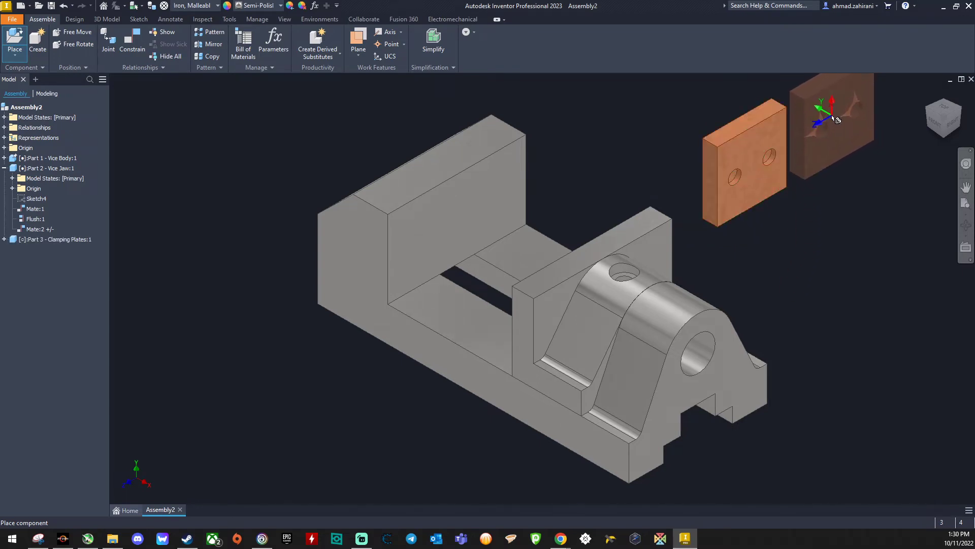
{"action": "left_click", "coordinate": [836, 120]}
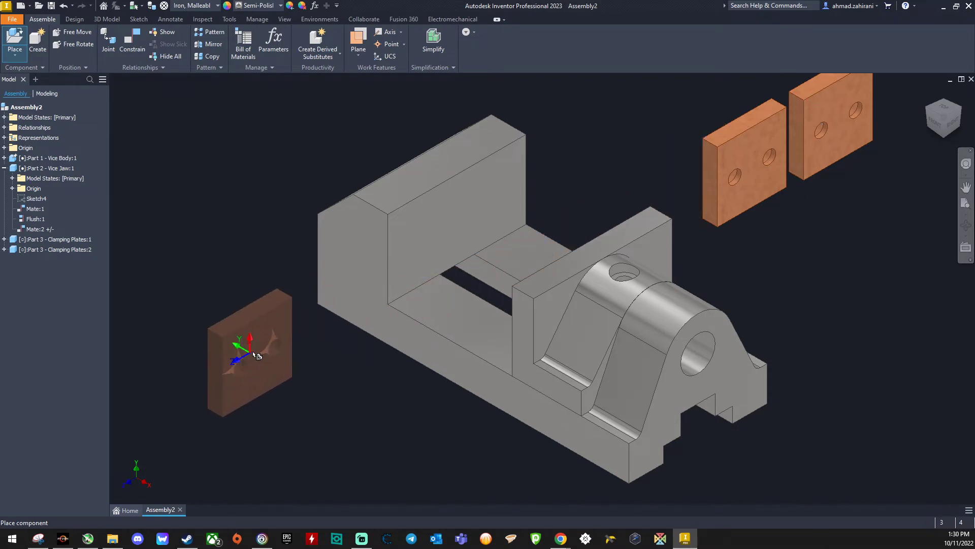
Step: Turn the clamping plate in 90° steps until its countersunk holes face the screw support end, and place two more copies beside the fixed jaw
{"action": "right_click", "coordinate": [259, 351]}
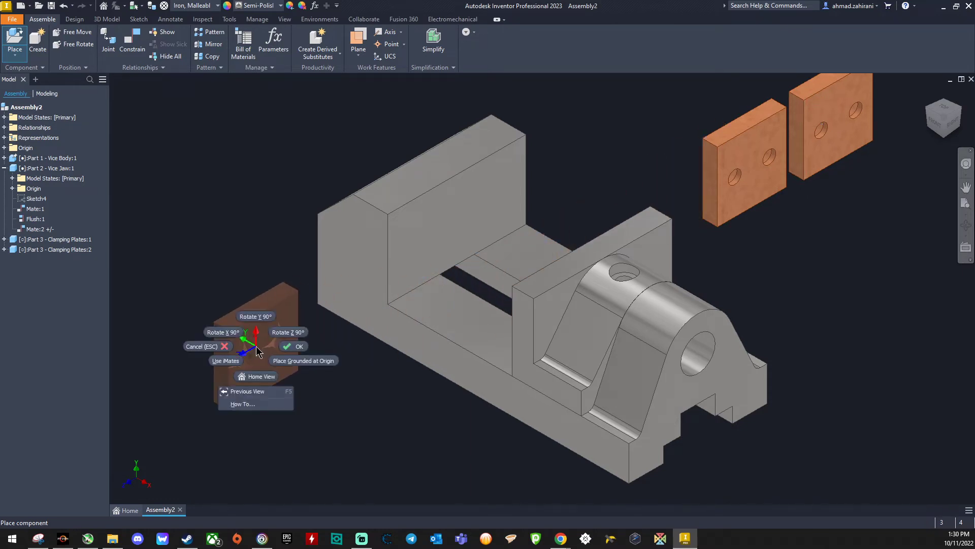
{"action": "left_click", "coordinate": [258, 319]}
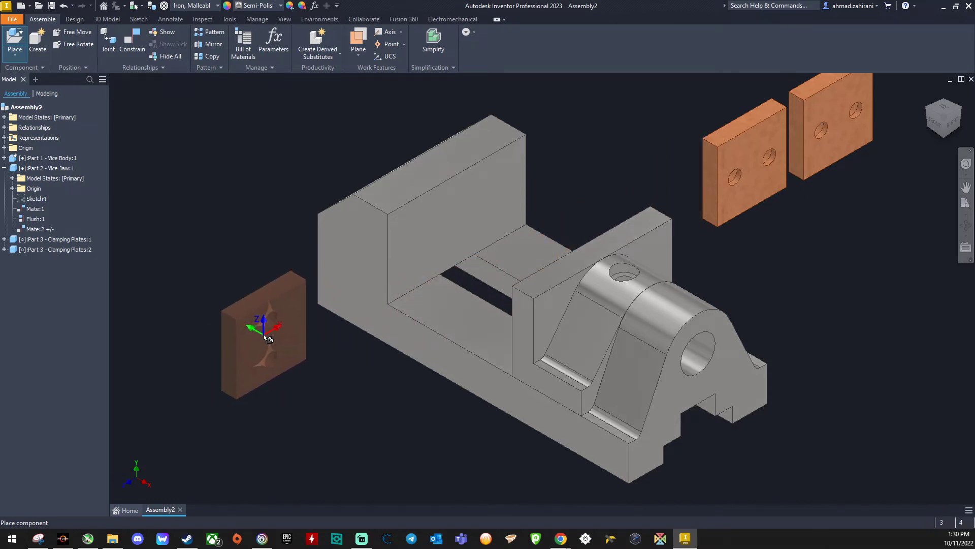
{"action": "right_click", "coordinate": [264, 339]}
{"action": "left_click", "coordinate": [264, 310]}
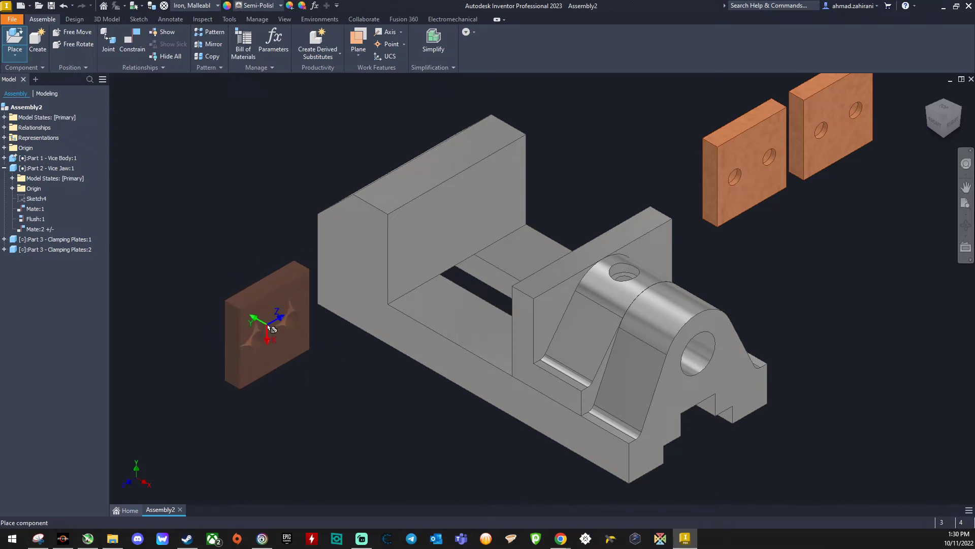
{"action": "right_click", "coordinate": [267, 326]}
{"action": "left_click", "coordinate": [296, 316]}
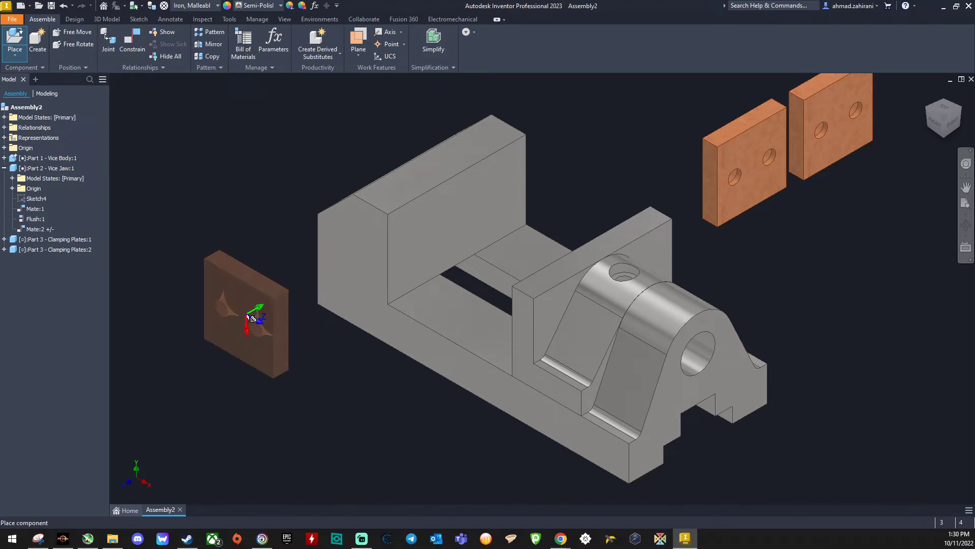
{"action": "right_click", "coordinate": [252, 317]}
{"action": "left_click", "coordinate": [235, 303]}
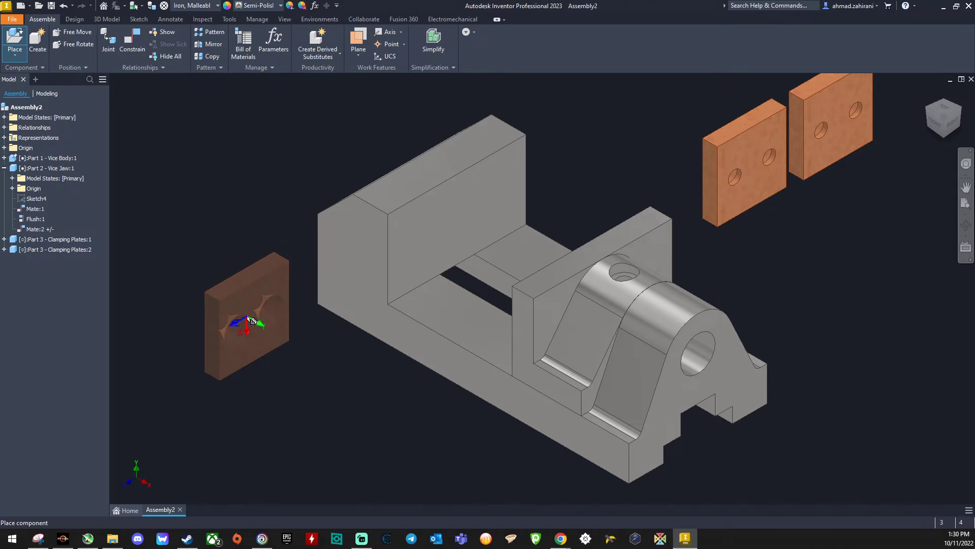
{"action": "left_click", "coordinate": [247, 315]}
{"action": "left_click", "coordinate": [281, 415]}
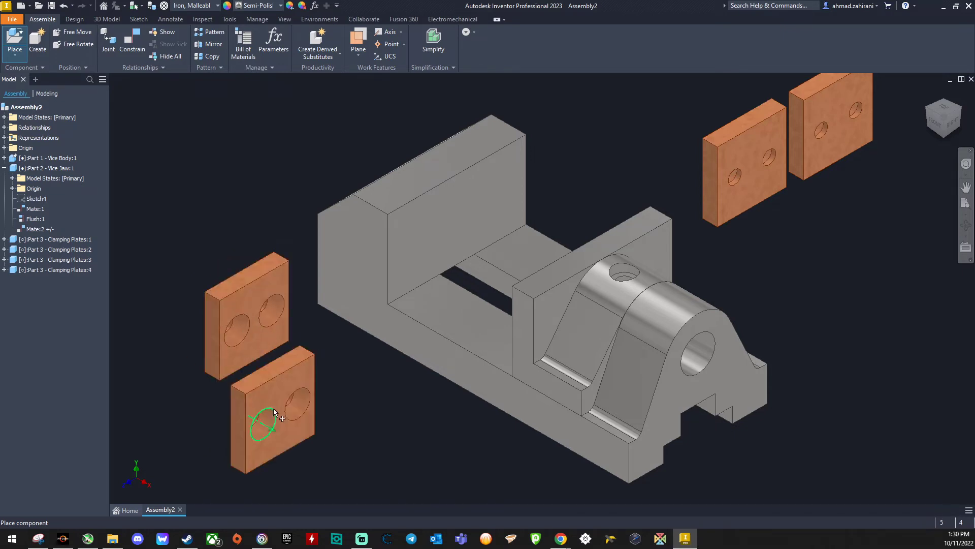
{"action": "right_click", "coordinate": [253, 178]}
{"action": "left_click", "coordinate": [283, 175]}
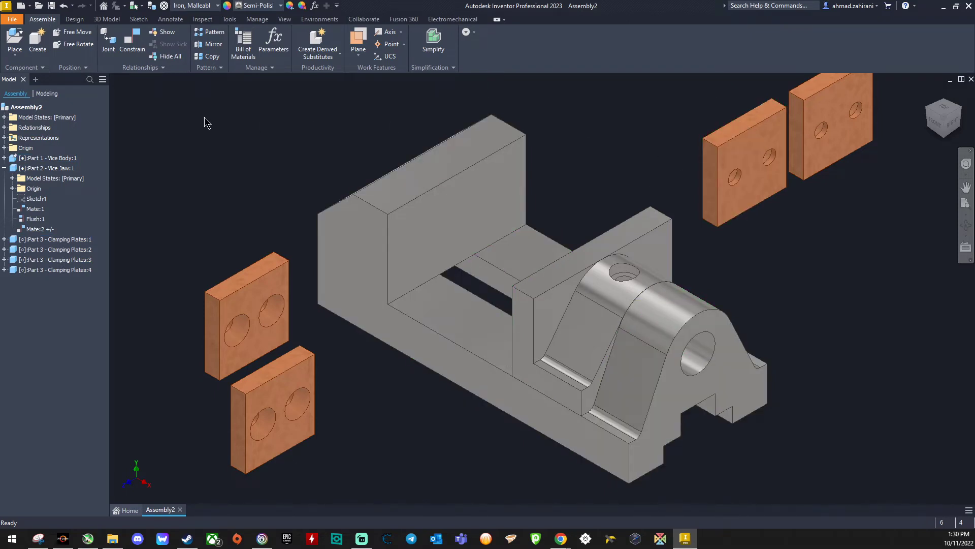
Step: Mate the small-hole face of the first clamping plate to the sliding jaw's front clamping face with 0 mm offset
{"action": "left_click", "coordinate": [135, 41]}
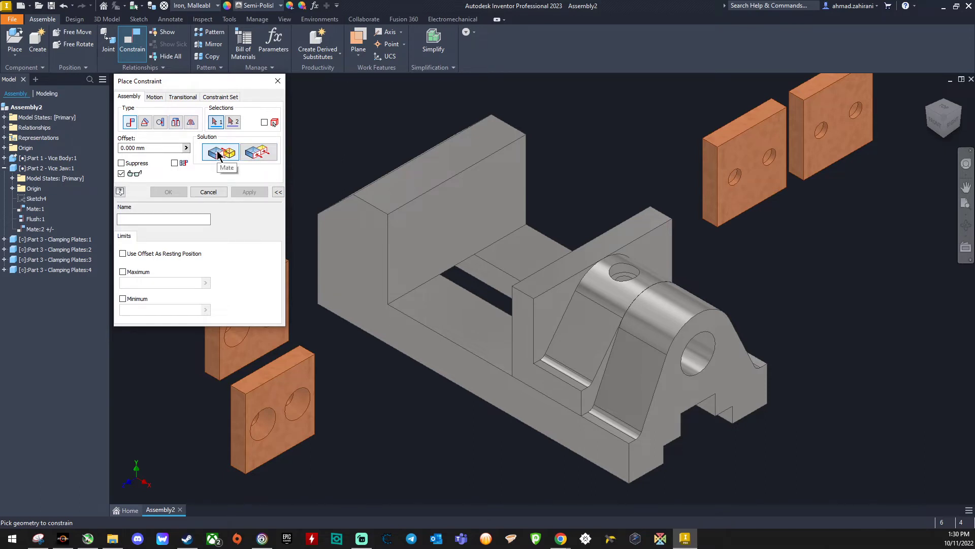
{"action": "left_click", "coordinate": [747, 161]}
{"action": "left_click_drag", "start_coordinate": [934, 123], "coordinate": [729, 251]}
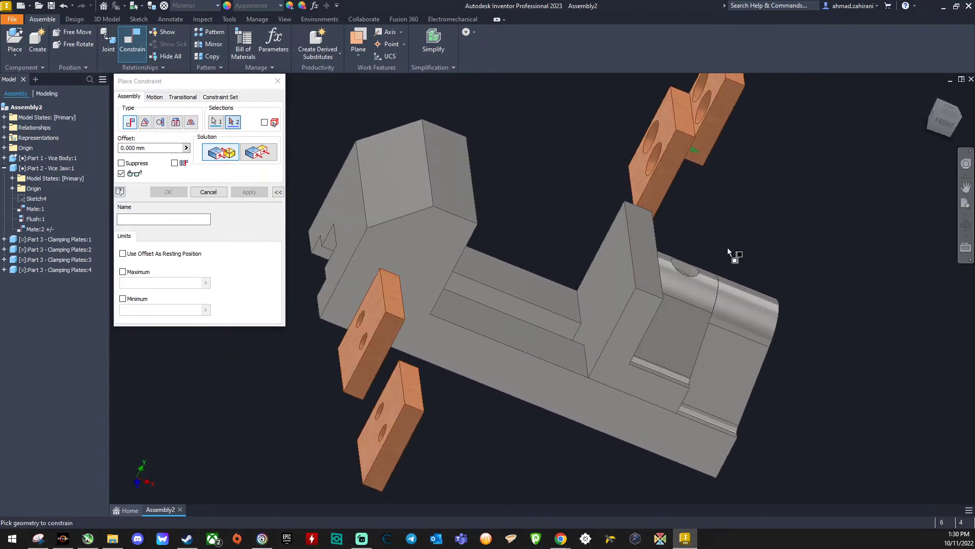
{"action": "left_click", "coordinate": [618, 302]}
{"action": "left_click_drag", "start_coordinate": [943, 119], "coordinate": [928, 148]}
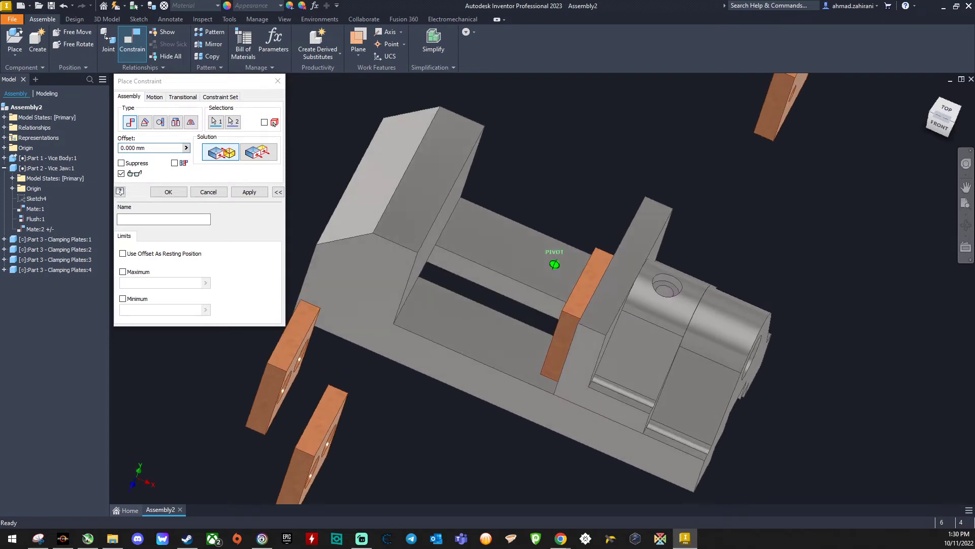
{"action": "left_click", "coordinate": [246, 192]}
Step: Constrain the first clamping plate flush with the sliding jaw on both its top face and its near side face
{"action": "left_click", "coordinate": [257, 153]}
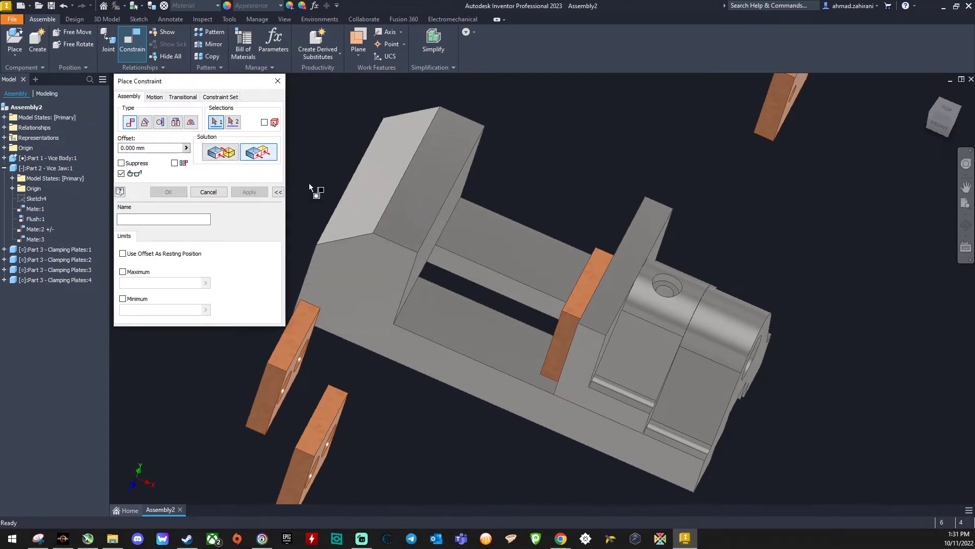
{"action": "left_click", "coordinate": [600, 309]}
{"action": "left_click", "coordinate": [584, 301]}
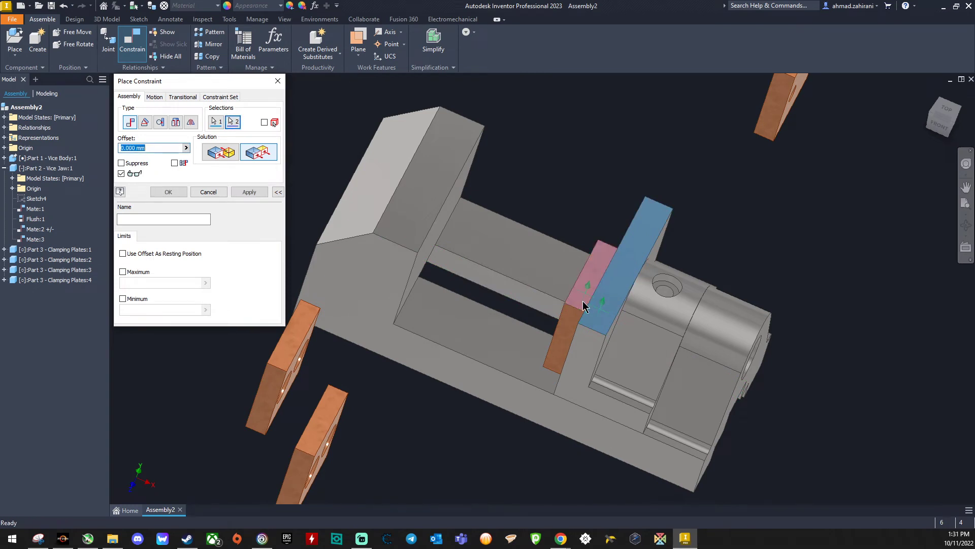
{"action": "left_click", "coordinate": [250, 192]}
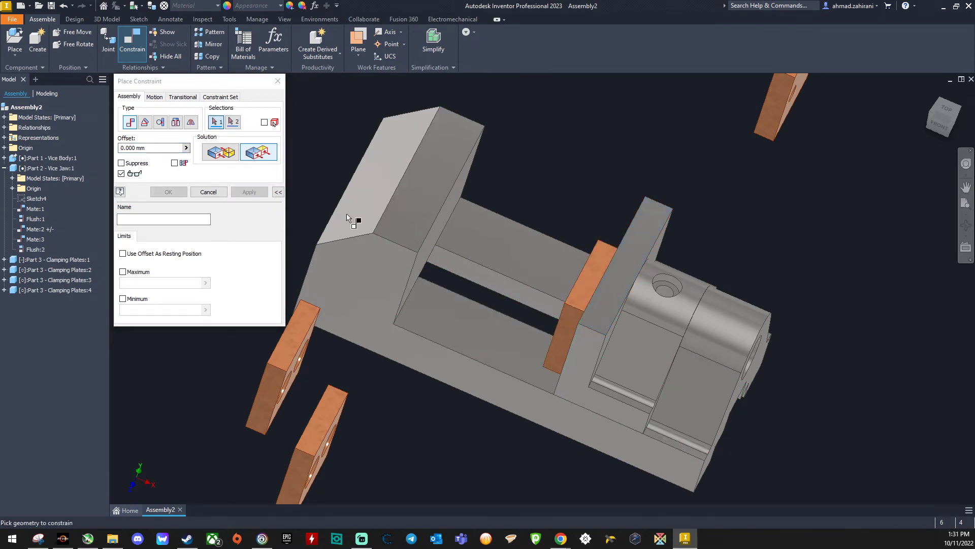
{"action": "left_click", "coordinate": [558, 330]}
{"action": "left_click", "coordinate": [580, 359]}
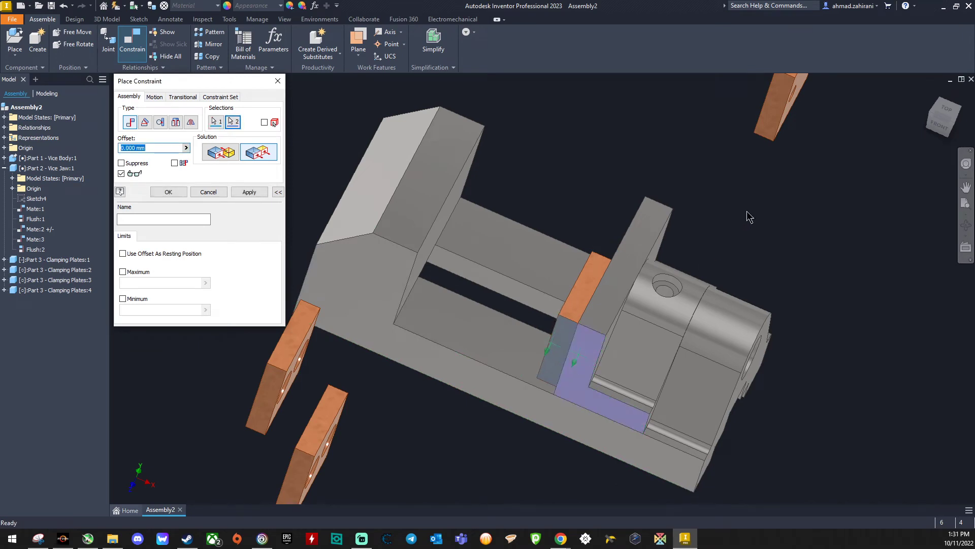
{"action": "left_click", "coordinate": [244, 193]}
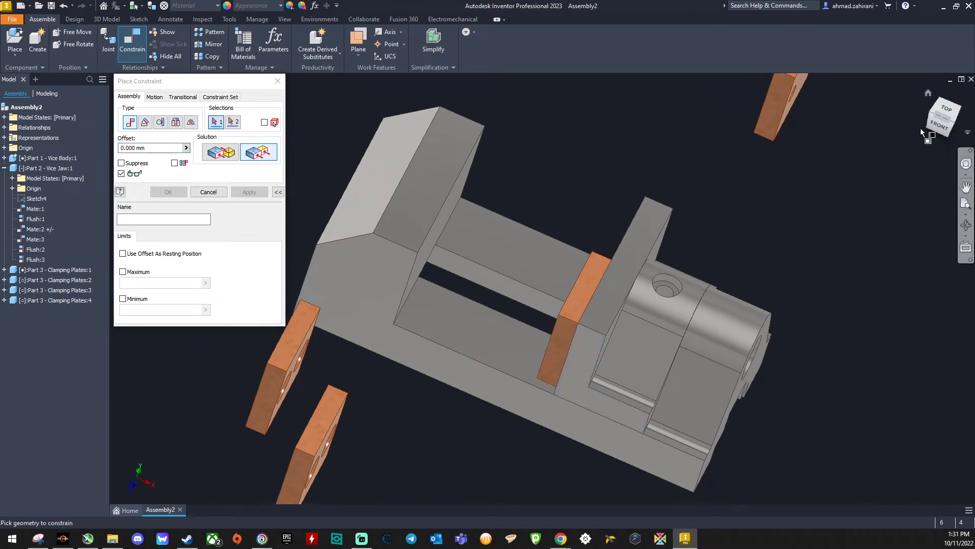
Step: Mate the small-hole face of the second clamping plate to the sliding jaw's front clamping face with 0 mm offset
{"action": "mouse_move", "coordinate": [935, 128]}
{"action": "left_mouse_down"}
{"action": "mouse_move", "coordinate": [928, 93]}
{"action": "mouse_move", "coordinate": [890, 109]}
{"action": "mouse_move", "coordinate": [893, 122]}
{"action": "mouse_move", "coordinate": [863, 84]}
{"action": "mouse_move", "coordinate": [834, 91]}
{"action": "mouse_move", "coordinate": [838, 129]}
{"action": "mouse_move", "coordinate": [824, 122]}
{"action": "mouse_move", "coordinate": [826, 129]}
{"action": "left_mouse_up"}
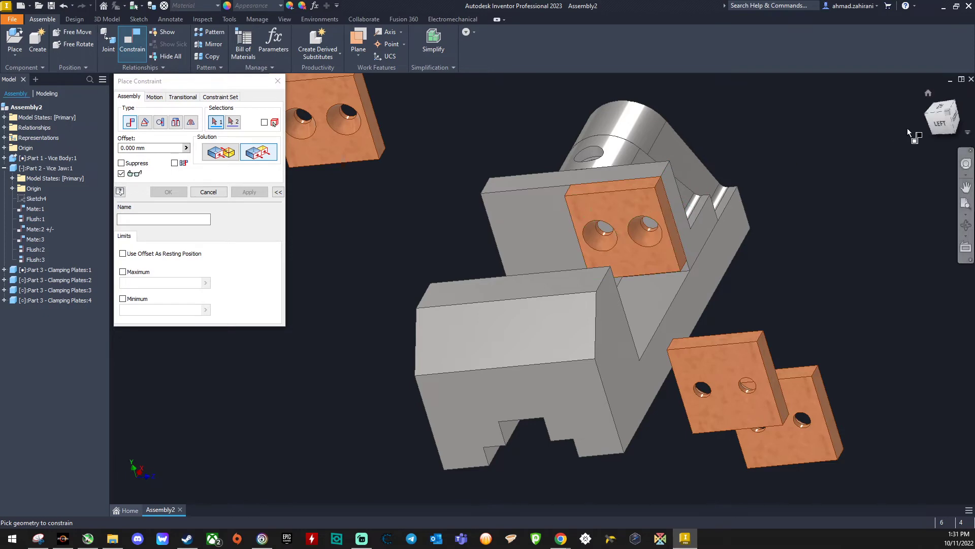
{"action": "left_click", "coordinate": [929, 94]}
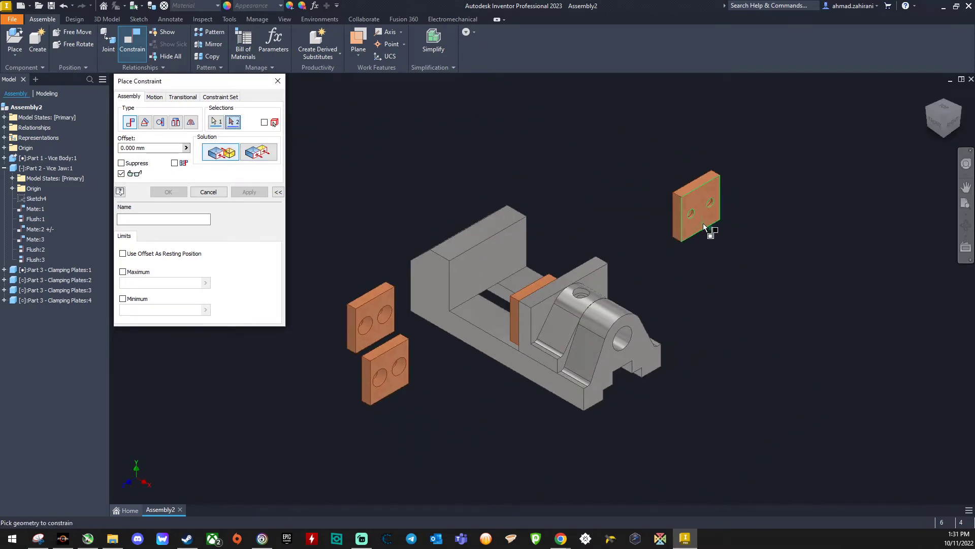
{"action": "left_click_drag", "start_coordinate": [931, 126], "coordinate": [944, 122]}
{"action": "left_click", "coordinate": [576, 275]}
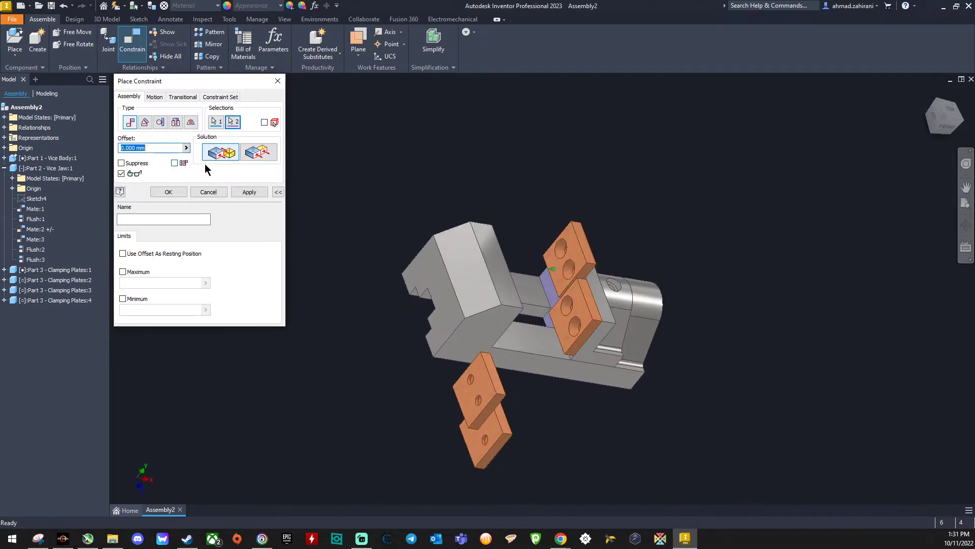
{"action": "left_click", "coordinate": [258, 195]}
Step: Constrain the second clamping plate's top face flush with the sliding jaw's top face
{"action": "left_click", "coordinate": [257, 154]}
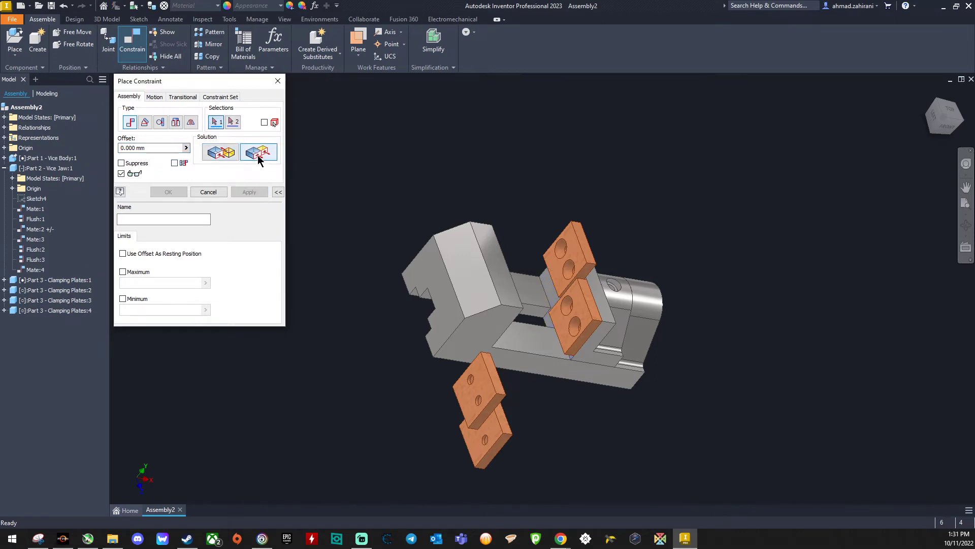
{"action": "left_click", "coordinate": [585, 242]}
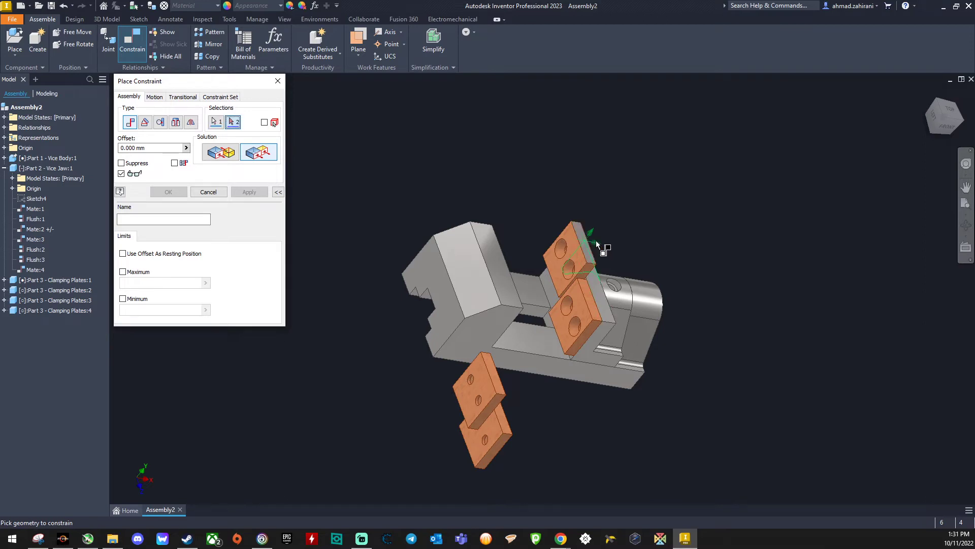
{"action": "left_click_drag", "start_coordinate": [946, 129], "coordinate": [924, 129]}
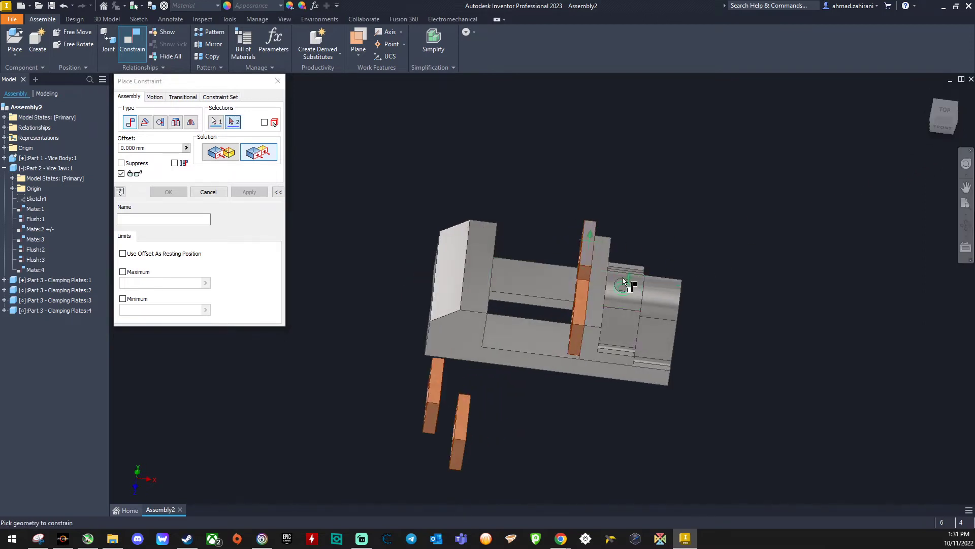
{"action": "left_click", "coordinate": [602, 261]}
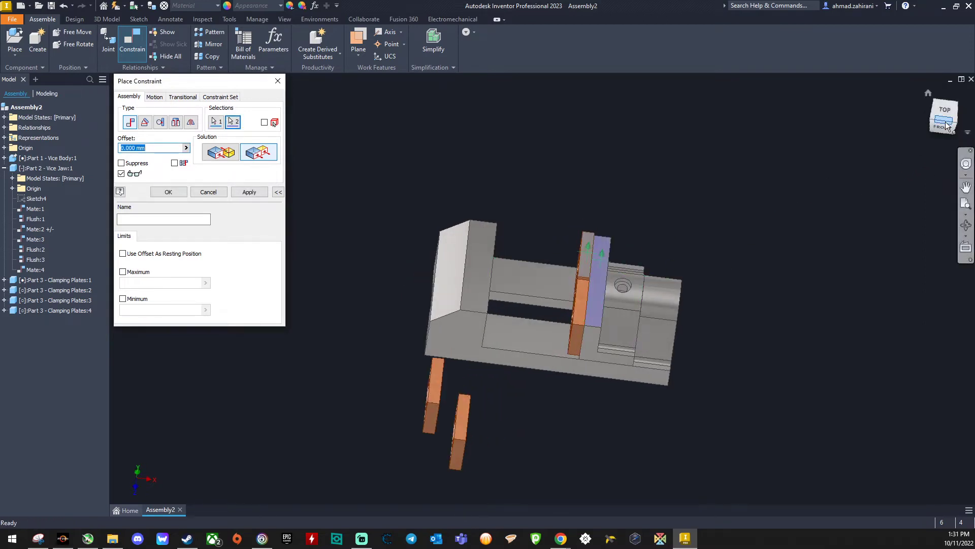
{"action": "left_click_drag", "start_coordinate": [948, 126], "coordinate": [940, 168]}
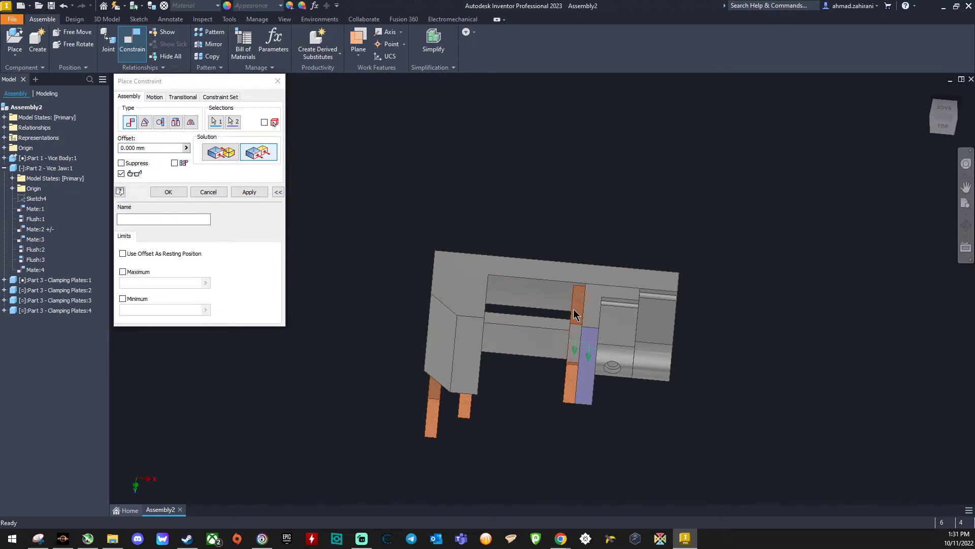
{"action": "left_click", "coordinate": [250, 192]}
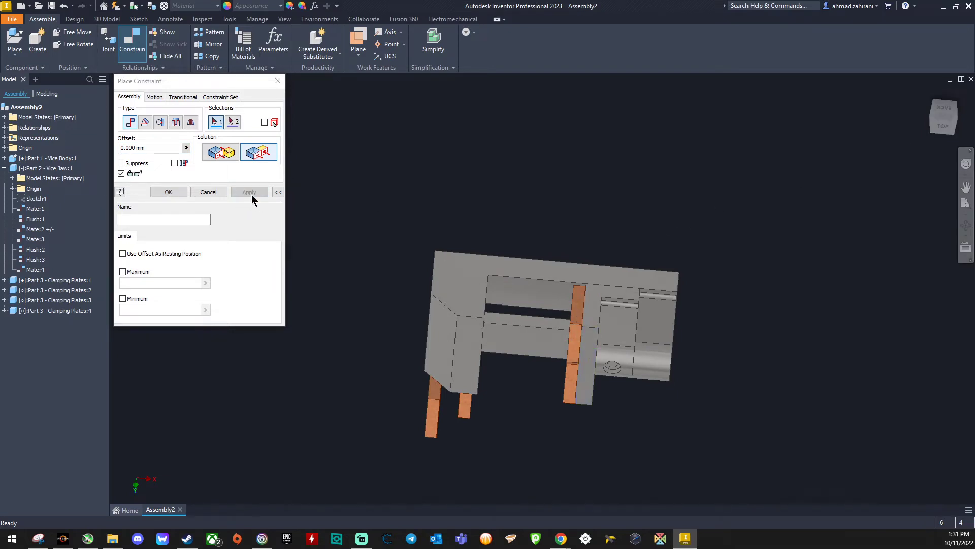
Step: Constrain the second clamping plate's outer side face flush with the sliding jaw's far side face
{"action": "left_click", "coordinate": [576, 305]}
{"action": "left_click", "coordinate": [591, 318]}
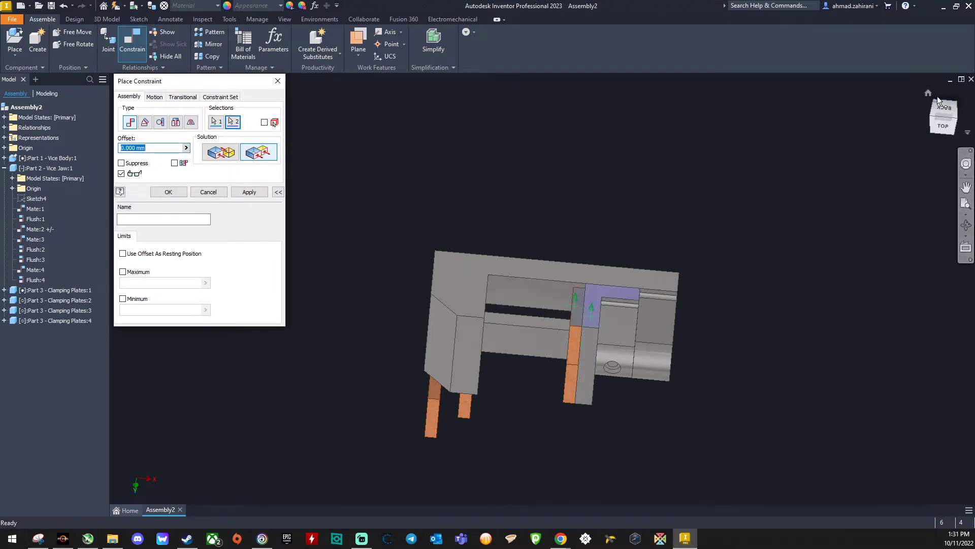
{"action": "left_click", "coordinate": [929, 94]}
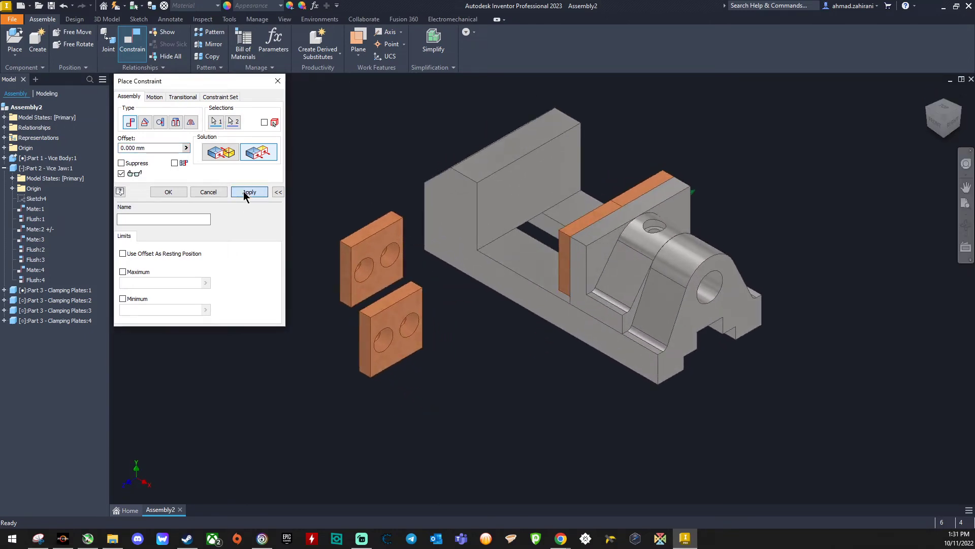
{"action": "left_click", "coordinate": [244, 192]}
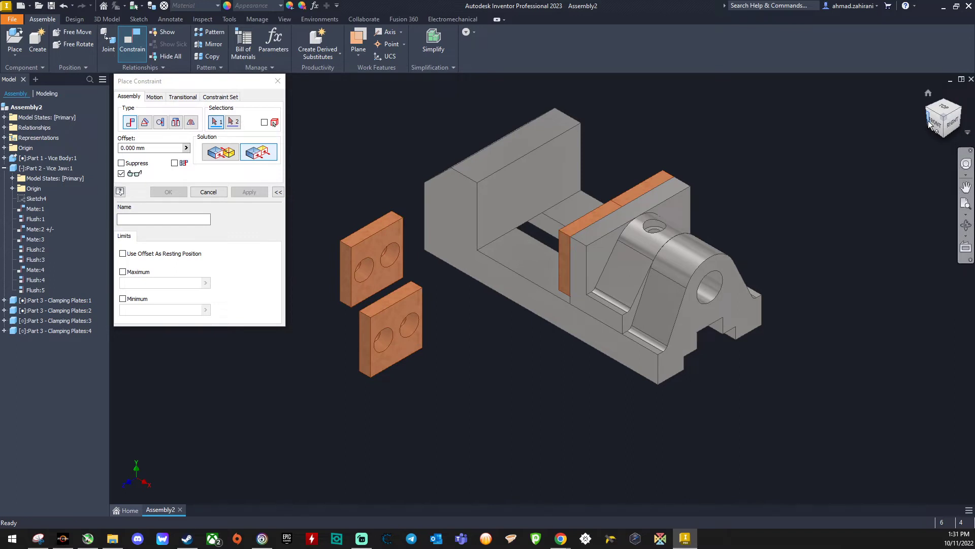
{"action": "left_click_drag", "start_coordinate": [933, 128], "coordinate": [969, 122]}
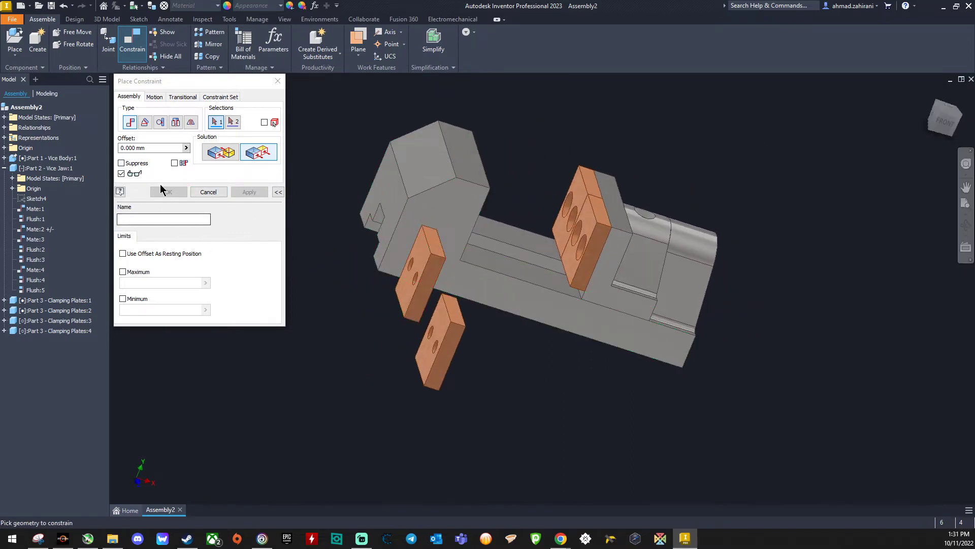
Step: Mate the small-hole face of the third clamping plate to the vice body's fixed jaw face with 0 mm offset
{"action": "left_click", "coordinate": [214, 156]}
{"action": "left_click", "coordinate": [425, 353]}
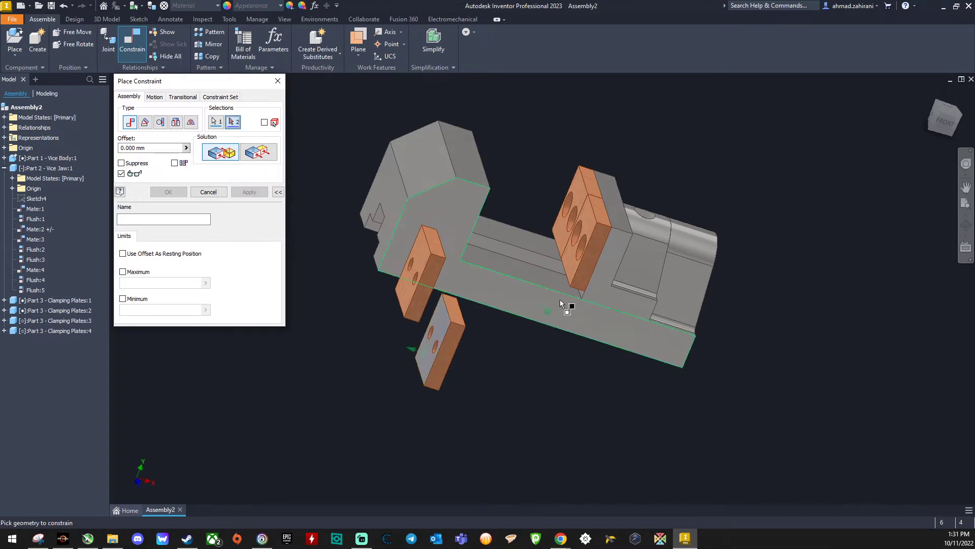
{"action": "left_click", "coordinate": [931, 127]}
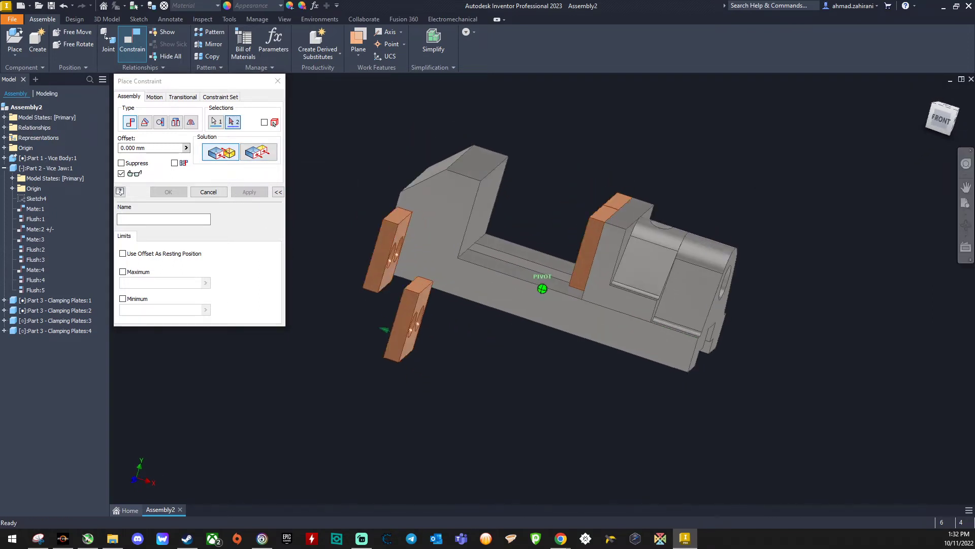
{"action": "left_click", "coordinate": [496, 206]}
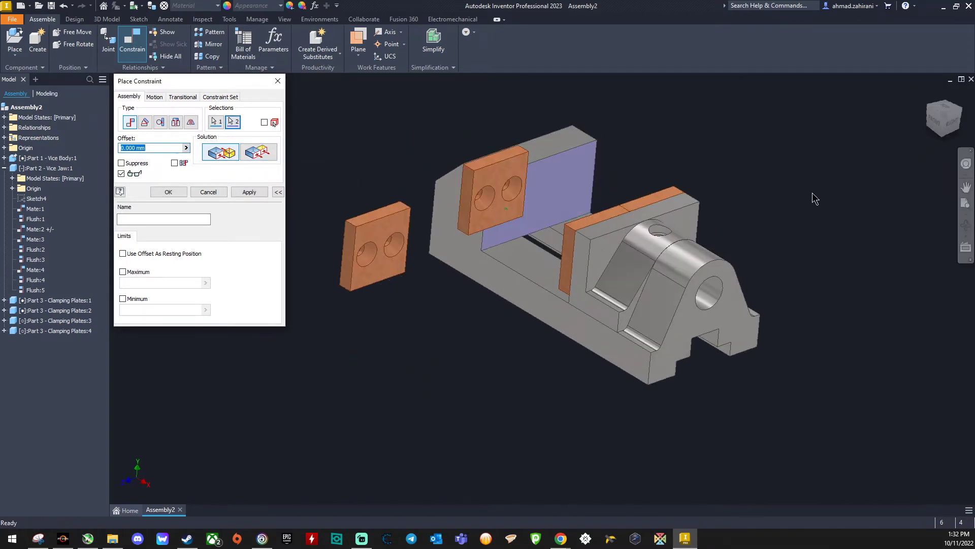
{"action": "left_click", "coordinate": [260, 152]}
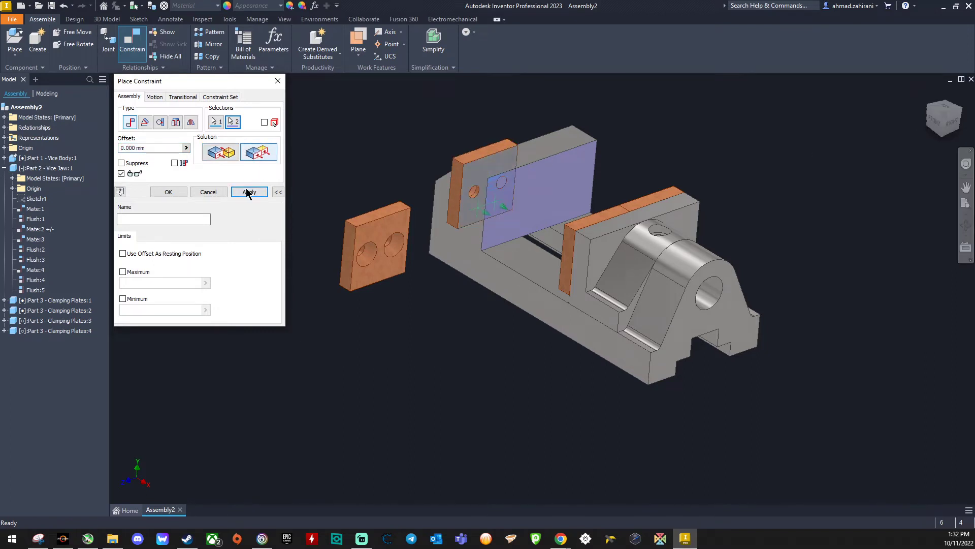
{"action": "left_click", "coordinate": [220, 154]}
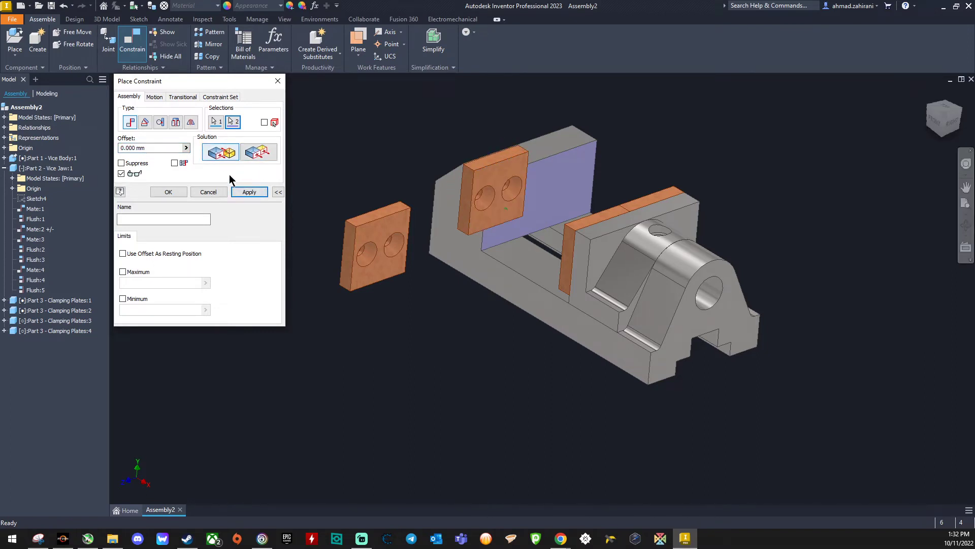
{"action": "left_click", "coordinate": [254, 193]}
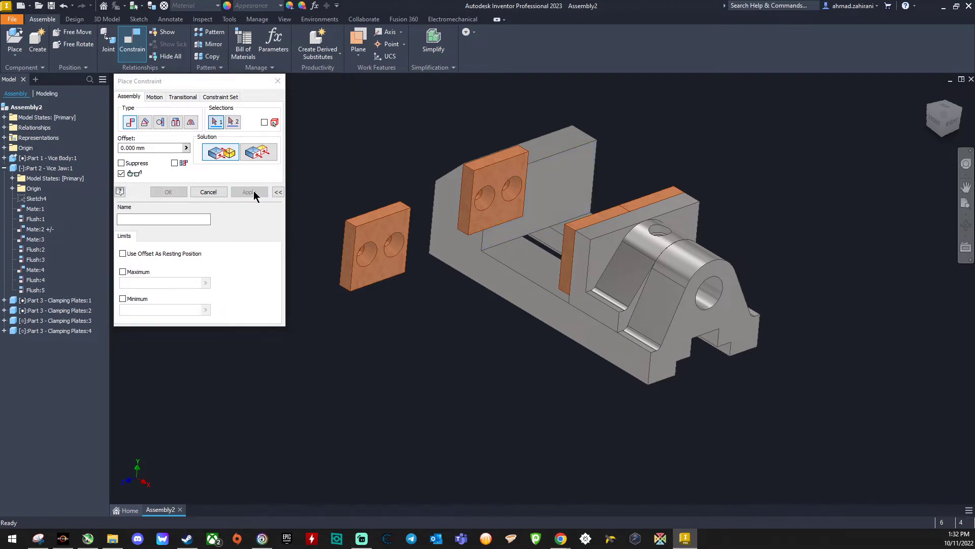
Step: Constrain the third clamping plate's outer side face flush with the vice body's near side face
{"action": "left_click", "coordinate": [261, 152]}
{"action": "left_click", "coordinate": [463, 203]}
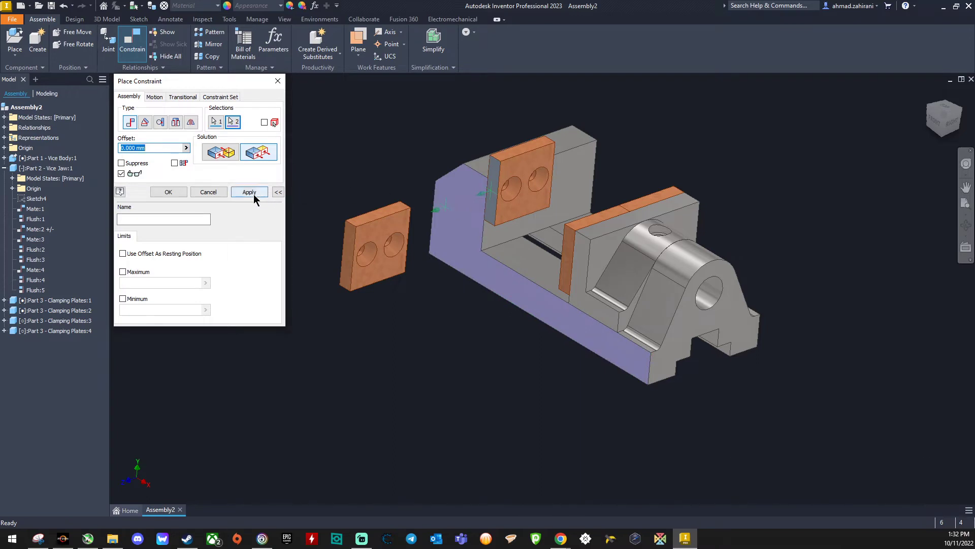
{"action": "left_click", "coordinate": [249, 192]}
Step: Constrain the third clamping plate's top face flush with the top face of the vice body's fixed jaw
{"action": "left_click", "coordinate": [942, 108]}
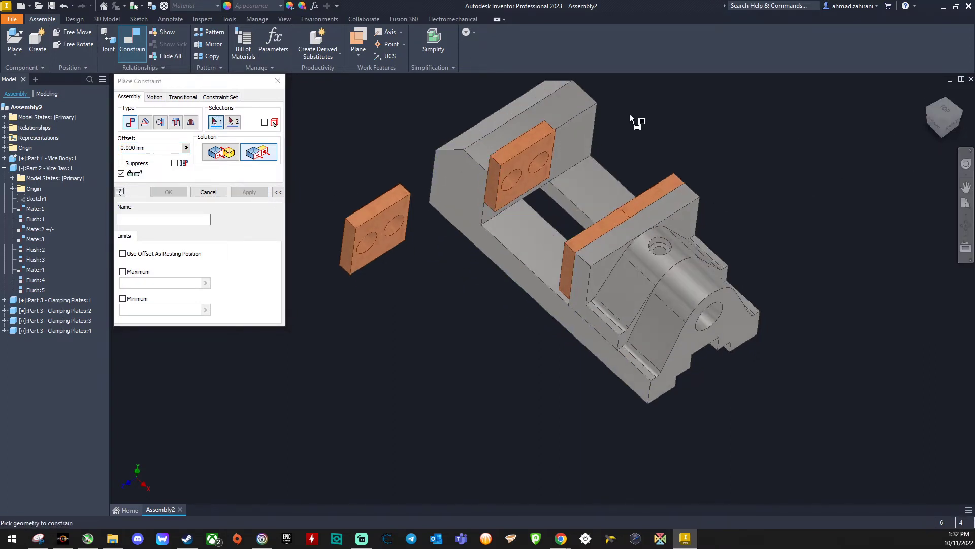
{"action": "left_click", "coordinate": [504, 151]}
{"action": "left_click", "coordinate": [502, 148]}
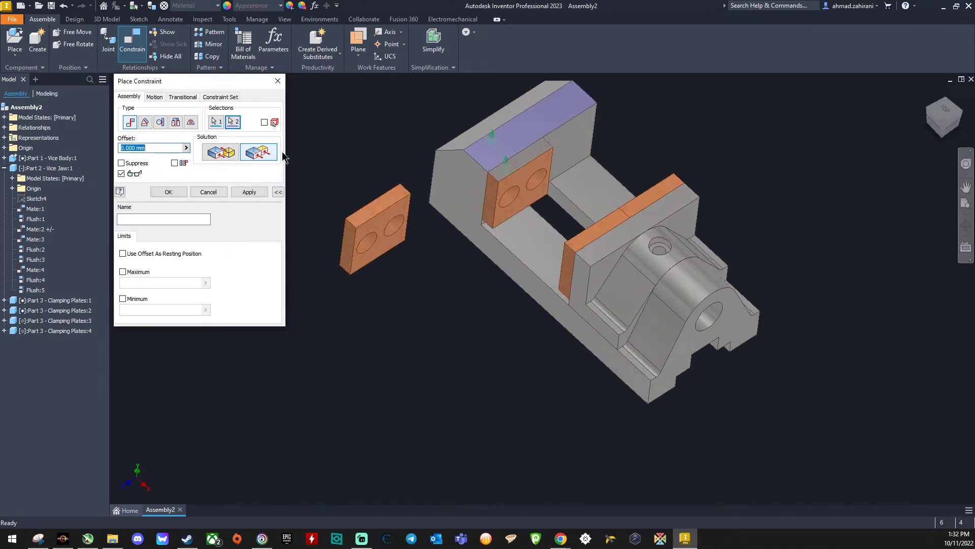
{"action": "left_click", "coordinate": [244, 193]}
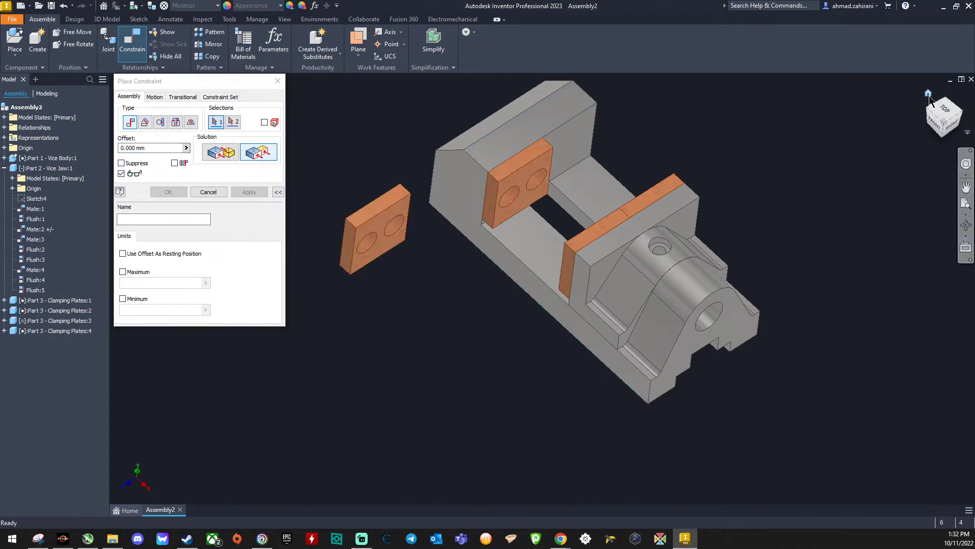
Step: Mate the small-hole face of the fourth clamping plate to the vice body's fixed jaw face with 0 mm offset
{"action": "left_click", "coordinate": [928, 95]}
{"action": "middle_click_drag", "start_coordinate": [432, 173], "coordinate": [543, 228], "text": "shift"}
{"action": "left_click", "coordinate": [221, 153]}
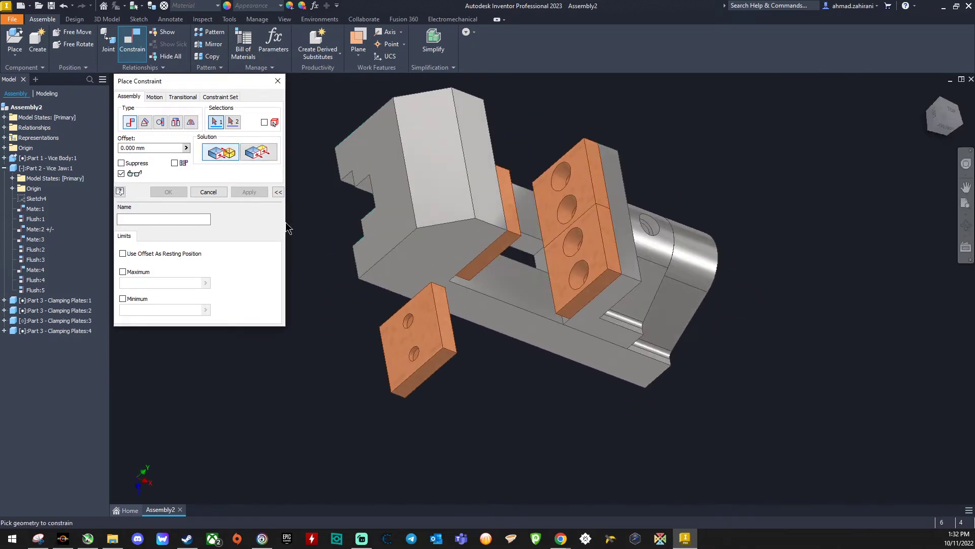
{"action": "left_click", "coordinate": [418, 330]}
{"action": "left_click", "coordinate": [942, 124]}
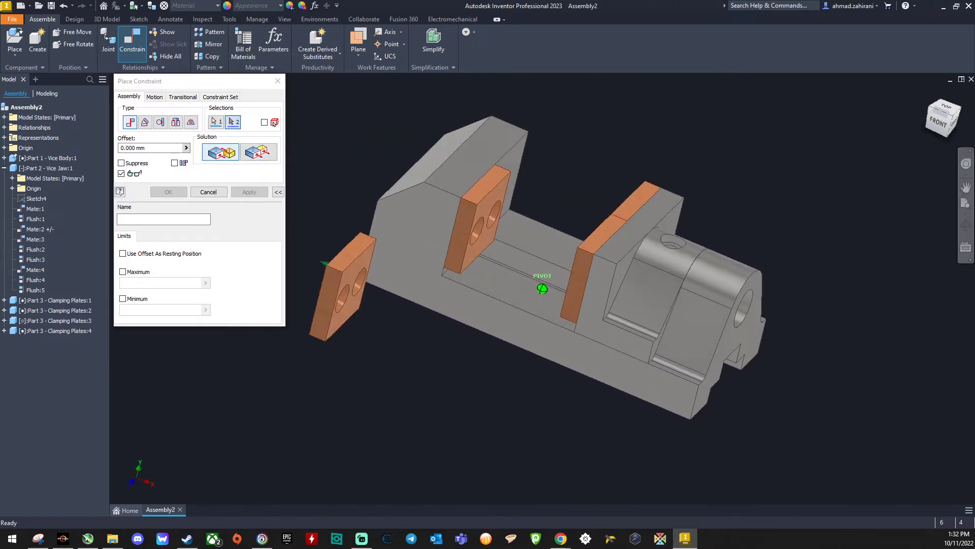
{"action": "left_click", "coordinate": [600, 188]}
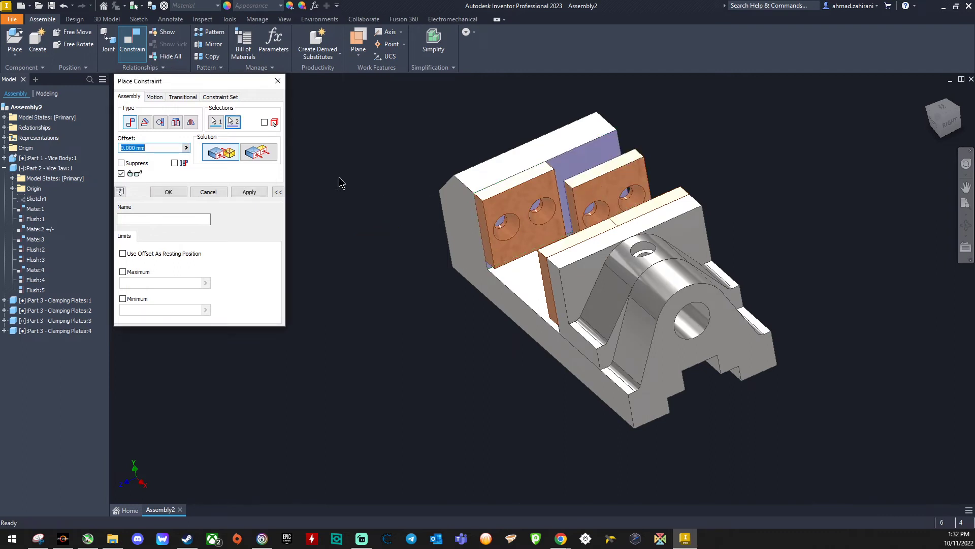
{"action": "left_click", "coordinate": [247, 191]}
Step: Constrain the fourth clamping plate's top face flush with the top face of the vice body's fixed jaw
{"action": "left_click", "coordinate": [257, 153]}
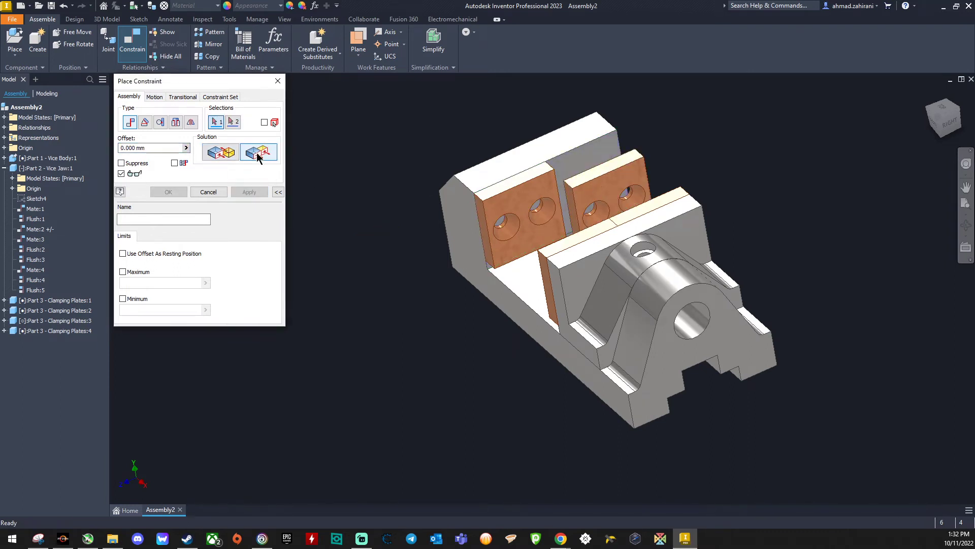
{"action": "left_click", "coordinate": [587, 164]}
{"action": "left_click", "coordinate": [577, 135]}
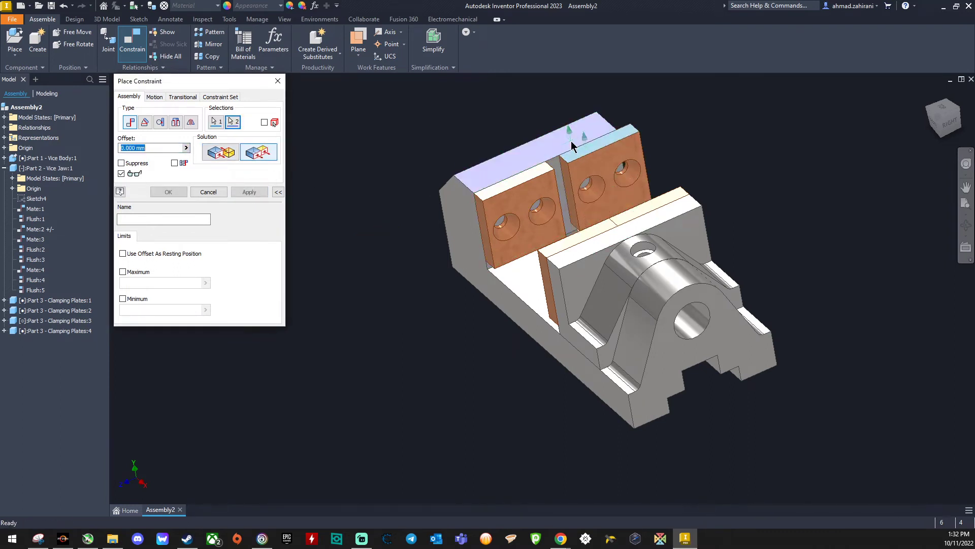
{"action": "left_click", "coordinate": [259, 194]}
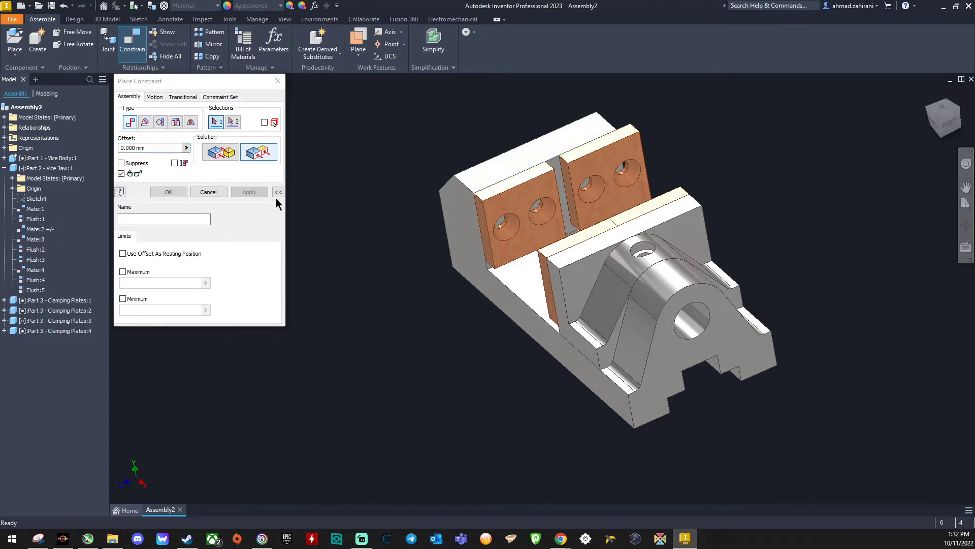
Step: Constrain the fourth clamping plate's outer side face flush with the vice body's far side face and finish constraining
{"action": "left_click_drag", "start_coordinate": [939, 121], "coordinate": [878, 133]}
{"action": "left_click", "coordinate": [630, 160]}
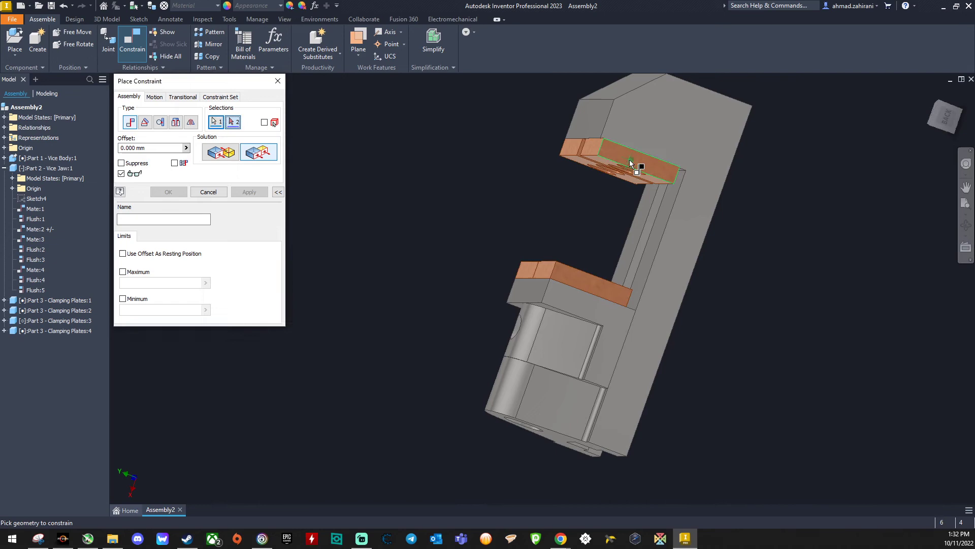
{"action": "left_click", "coordinate": [651, 125]}
{"action": "left_click", "coordinate": [252, 191]}
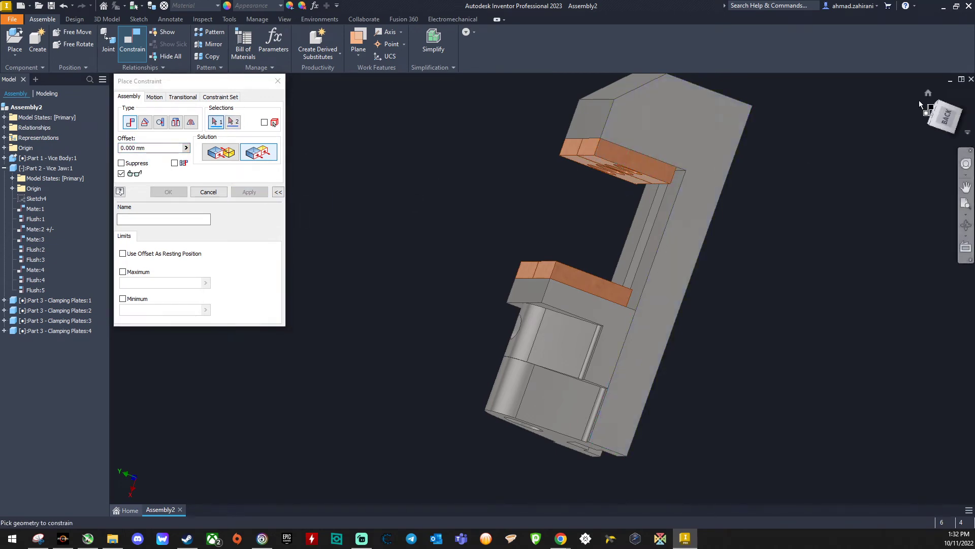
{"action": "left_click", "coordinate": [928, 94]}
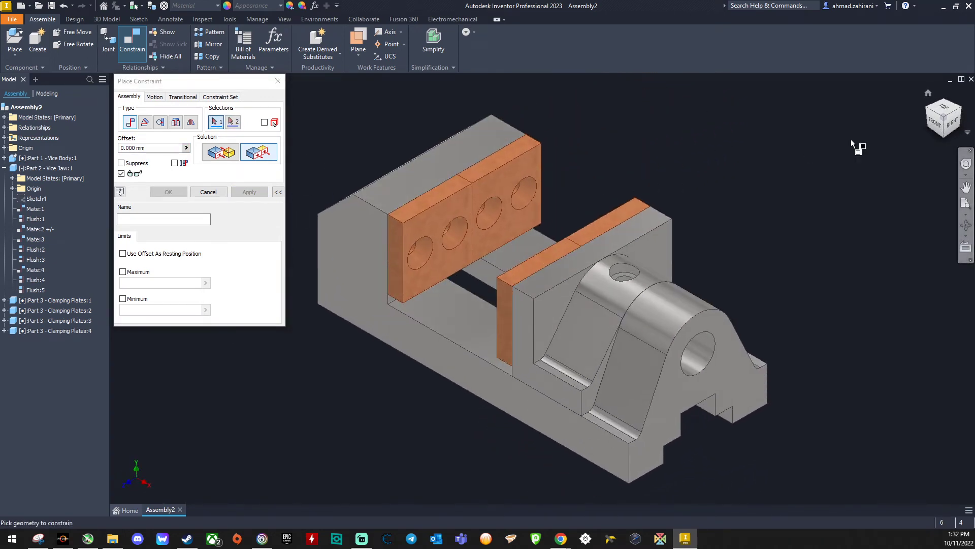
{"action": "left_click", "coordinate": [208, 192]}
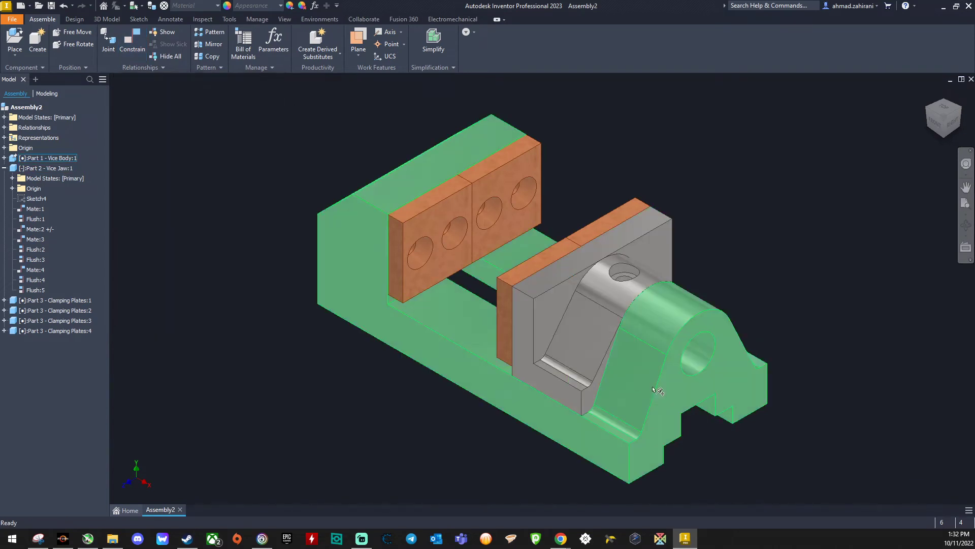
Step: Try sliding the vice jaw along the body to check its movement
{"action": "left_click_drag", "start_coordinate": [589, 361], "coordinate": [508, 351]}
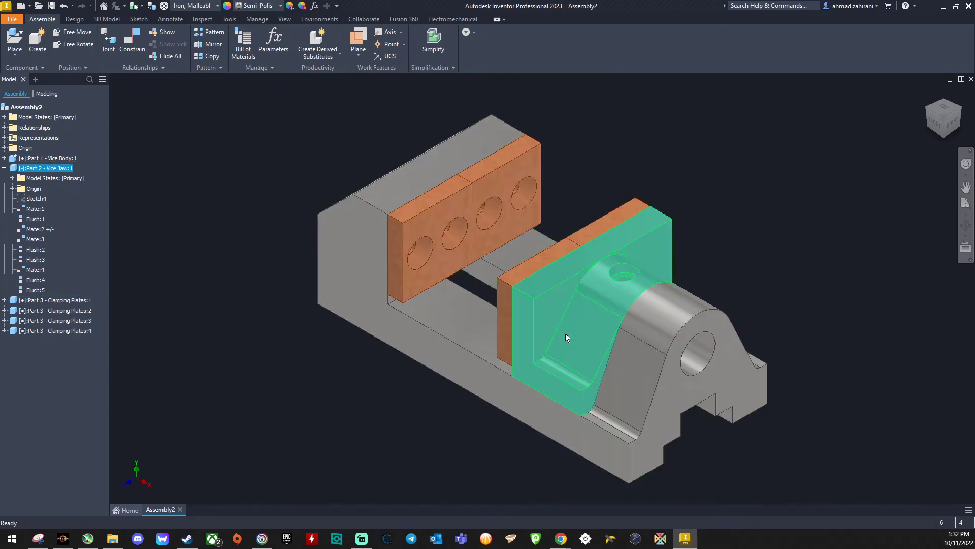
Step: Place one Part 7 - Jaw Screw.ipt beside the vice, rotated three times by 90° about the Y axis
{"action": "left_click", "coordinate": [15, 40]}
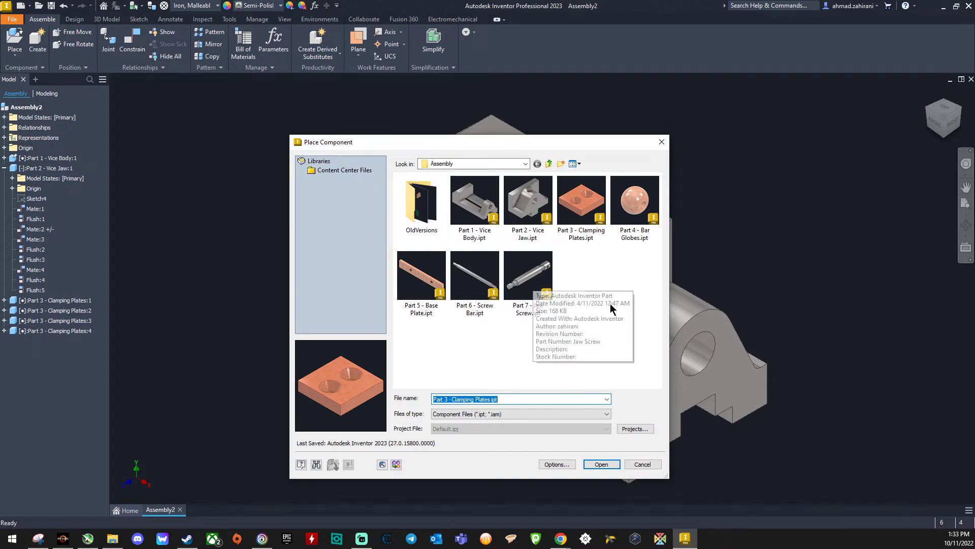
{"action": "left_click", "coordinate": [532, 276]}
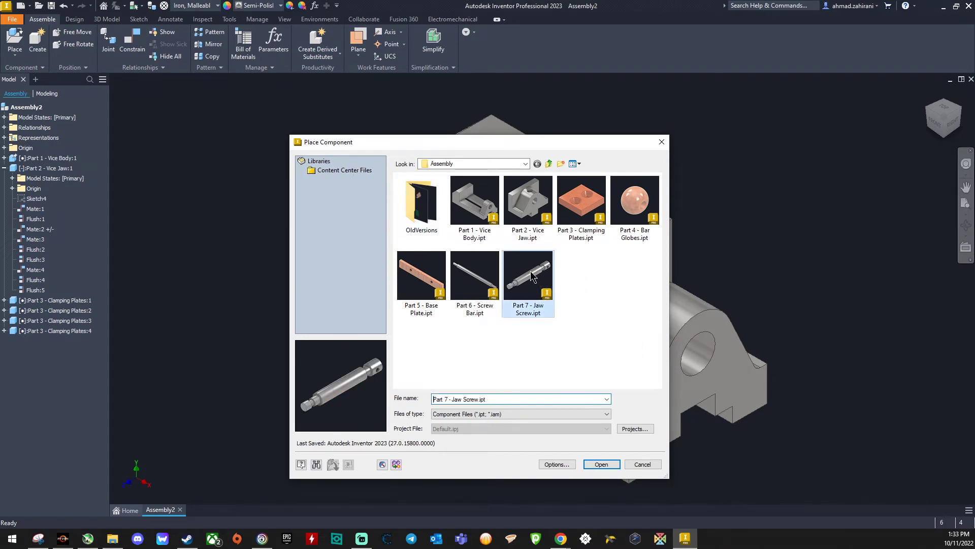
{"action": "left_click", "coordinate": [601, 465]}
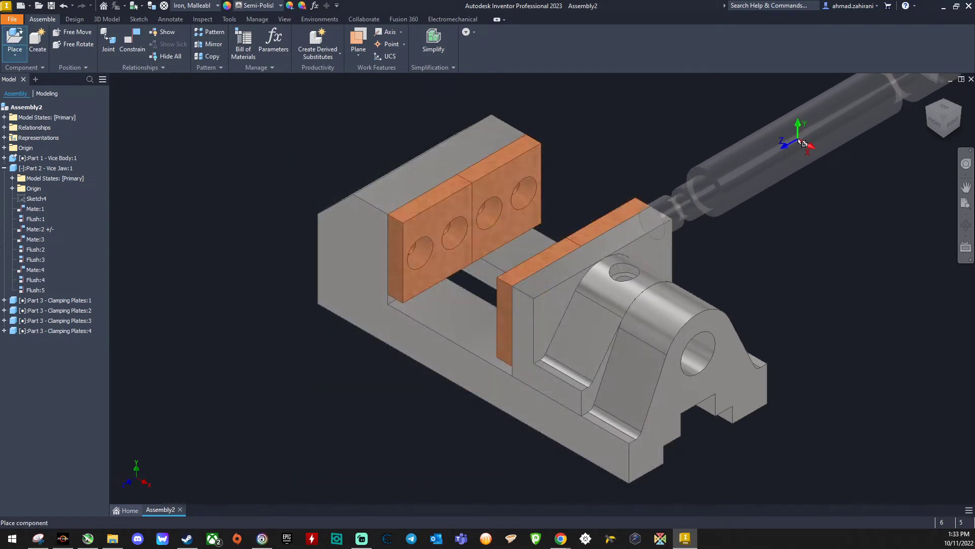
{"action": "right_click", "coordinate": [792, 144]}
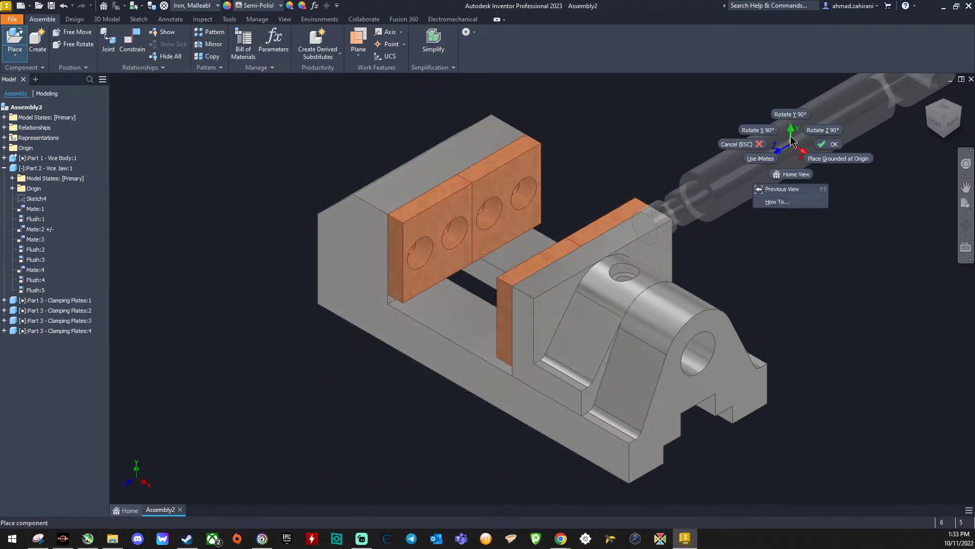
{"action": "right_click", "coordinate": [812, 202]}
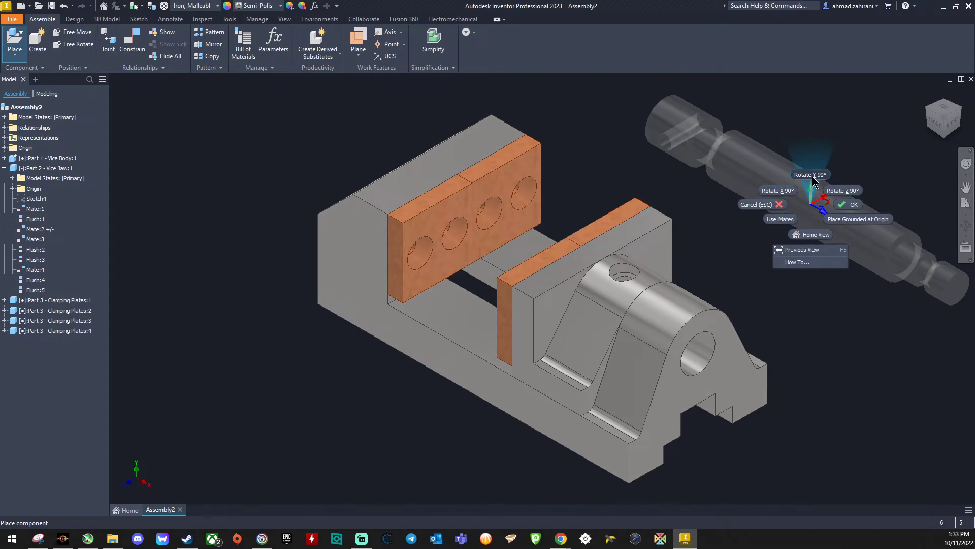
{"action": "left_click", "coordinate": [813, 175]}
{"action": "right_click", "coordinate": [812, 175]}
{"action": "left_click", "coordinate": [813, 148]}
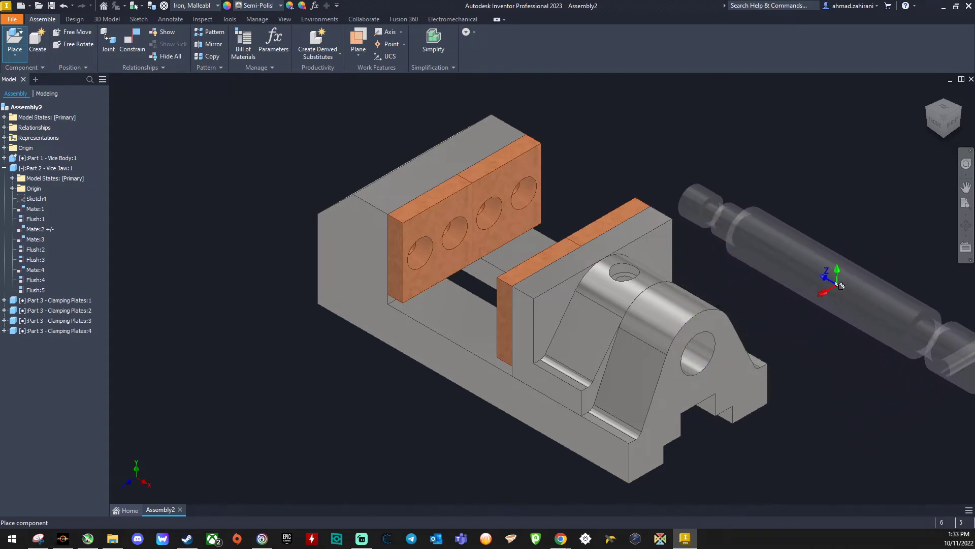
{"action": "left_click", "coordinate": [810, 236]}
{"action": "right_click", "coordinate": [832, 156]}
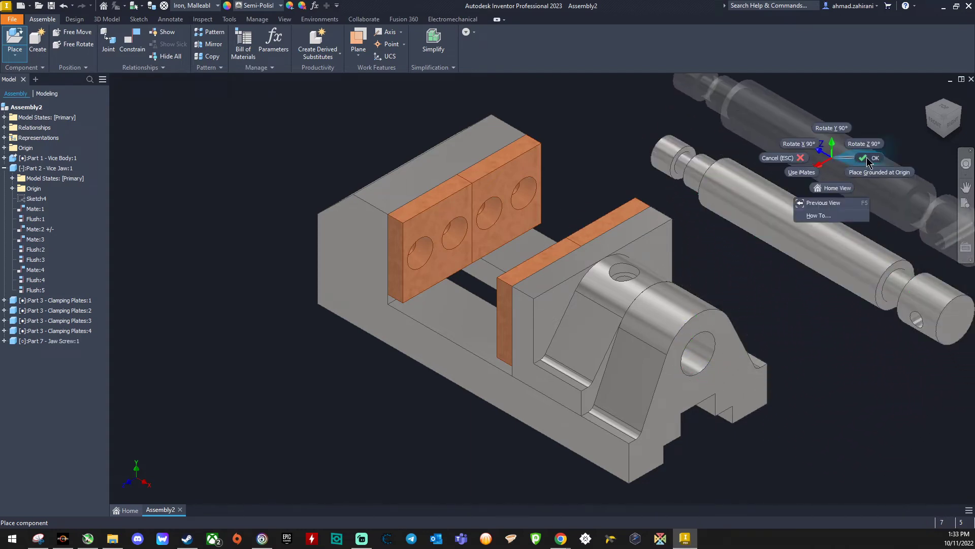
{"action": "left_click", "coordinate": [868, 157]}
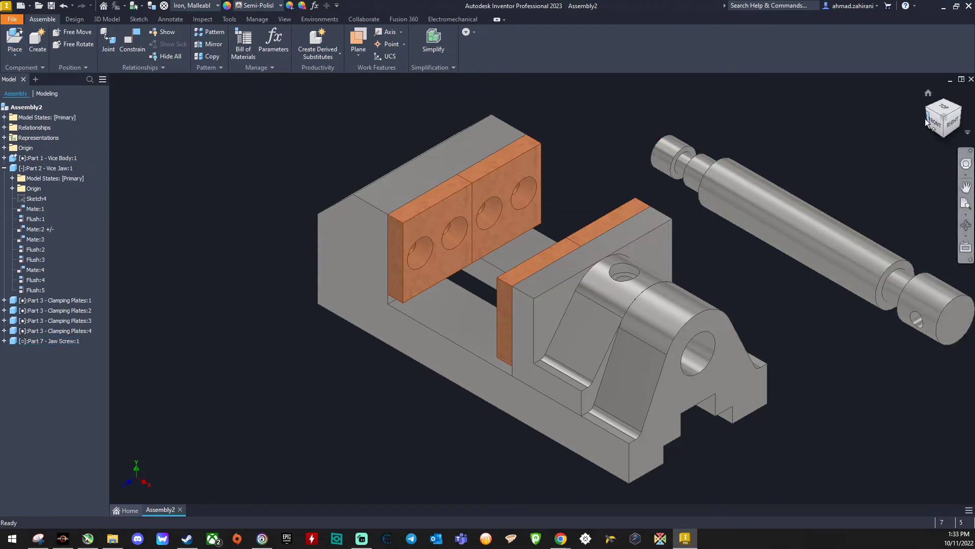
Step: Mate the jaw screw's inner end face with the bottom face of the blind screw hole in the sliding vice jaw
{"action": "left_click", "coordinate": [132, 40]}
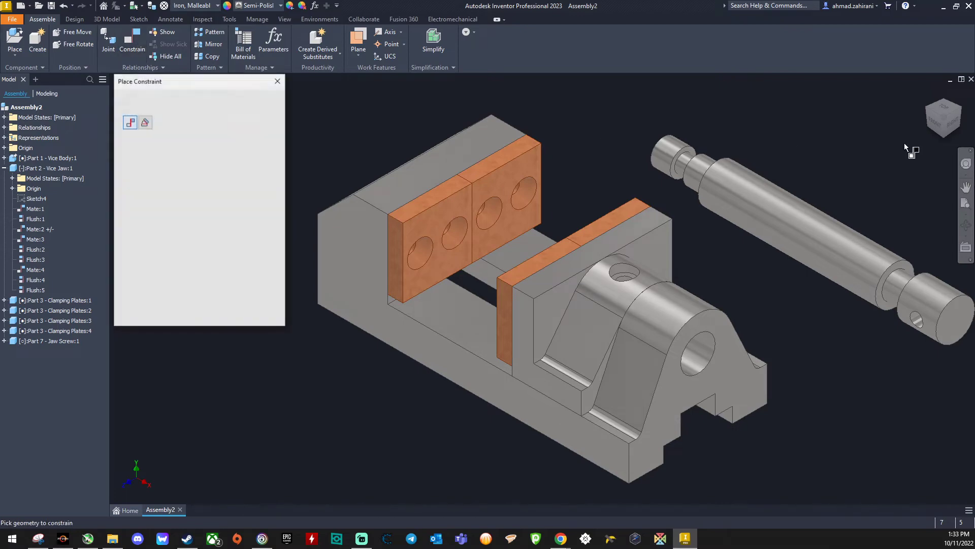
{"action": "left_click_drag", "start_coordinate": [931, 123], "coordinate": [946, 136]}
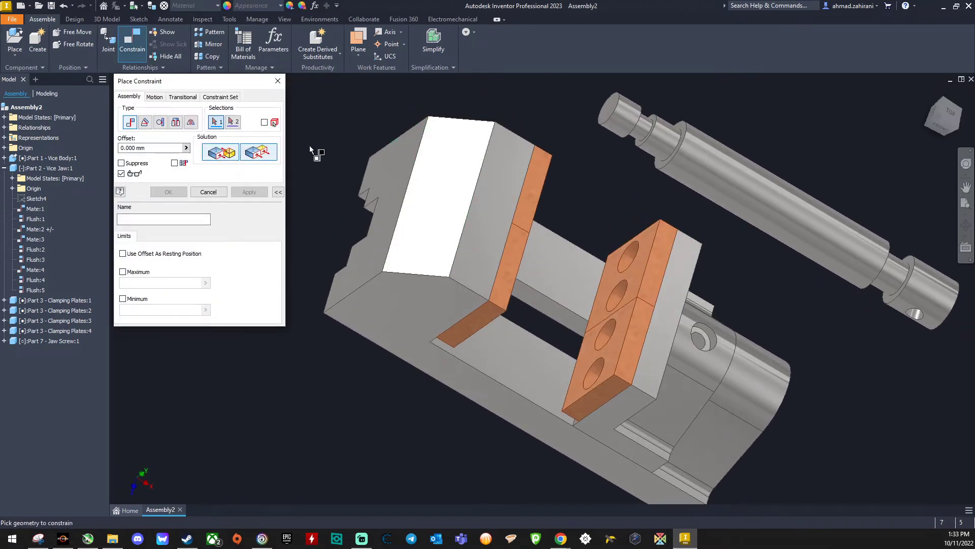
{"action": "scroll", "coordinate": [609, 108], "scroll_direction": "down", "scroll_amount": 5}
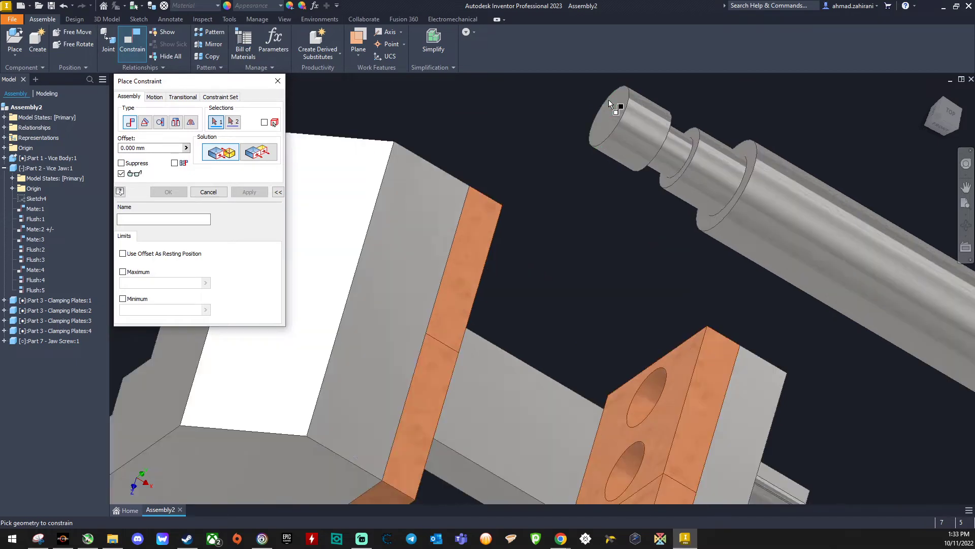
{"action": "left_click", "coordinate": [612, 126]}
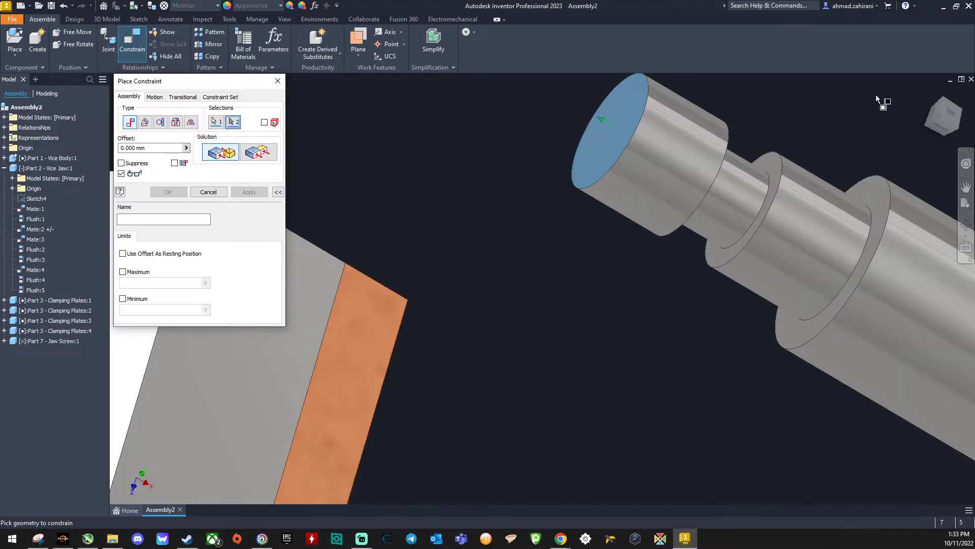
{"action": "left_click", "coordinate": [930, 94]}
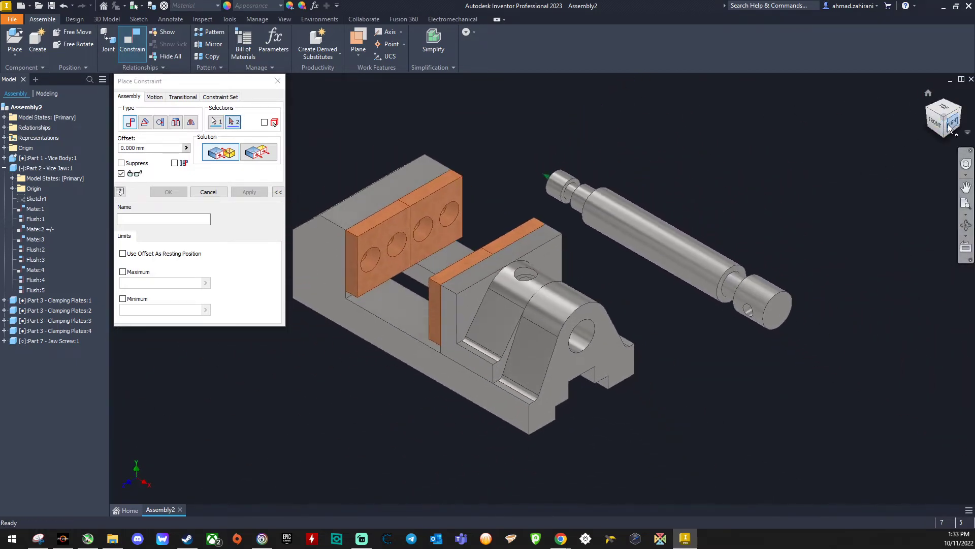
{"action": "left_click", "coordinate": [952, 124]}
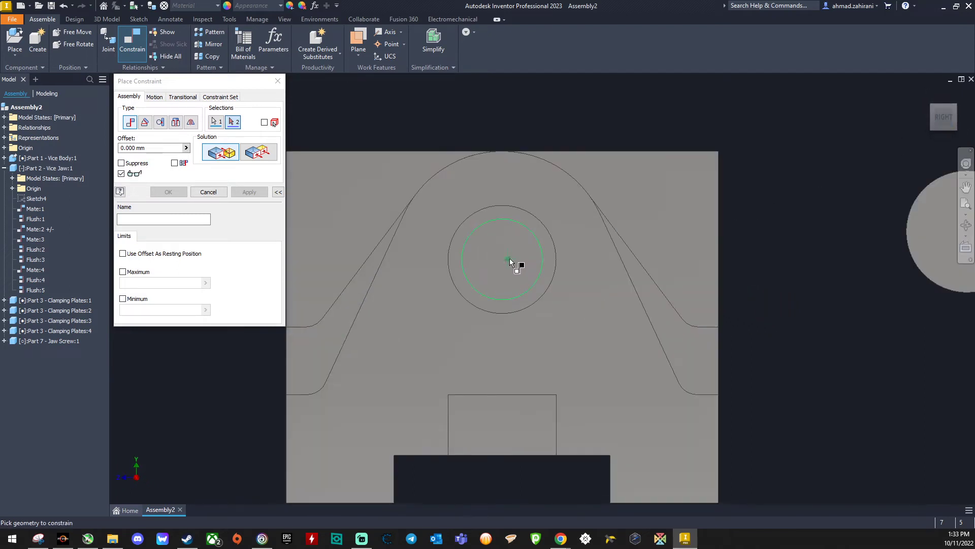
{"action": "left_click", "coordinate": [931, 114]}
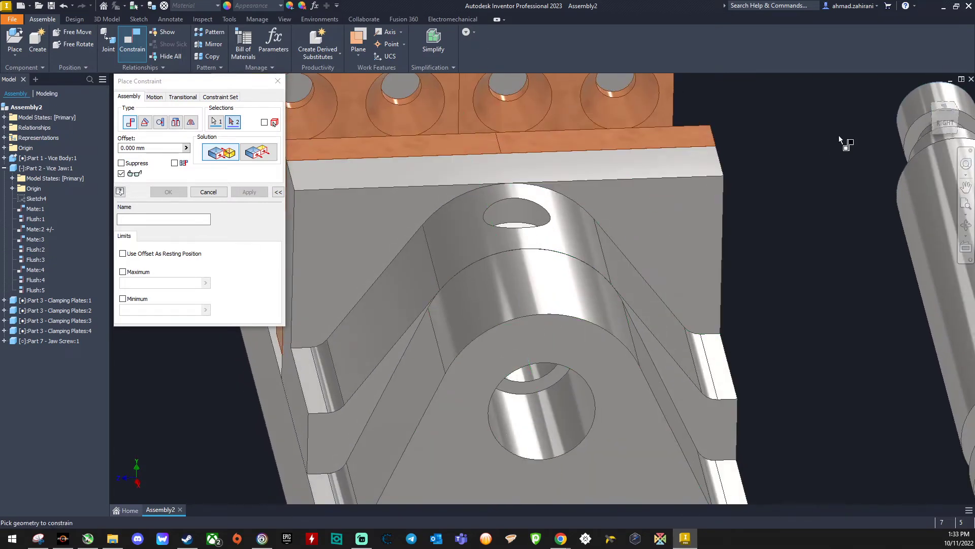
{"action": "left_click", "coordinate": [945, 125]}
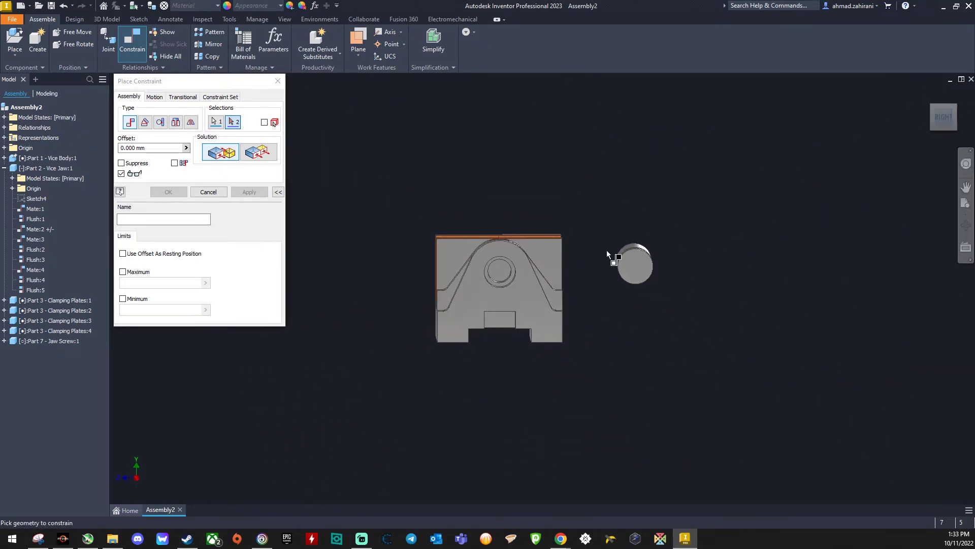
{"action": "scroll", "coordinate": [495, 270], "scroll_direction": "up", "scroll_amount": 5}
{"action": "left_click", "coordinate": [498, 274]}
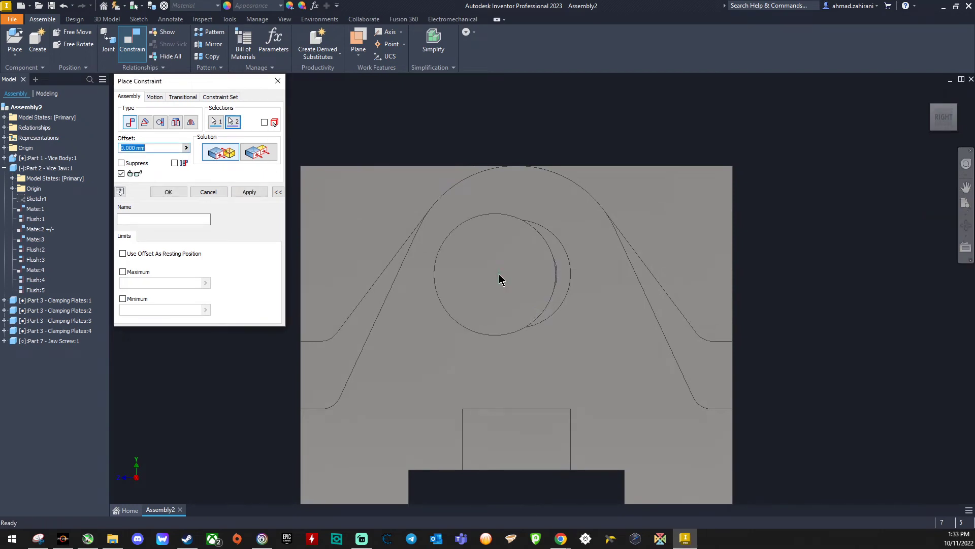
{"action": "scroll", "coordinate": [499, 275], "scroll_direction": "down", "scroll_amount": 3}
{"action": "mouse_move", "coordinate": [945, 130]}
{"action": "left_mouse_down"}
{"action": "mouse_move", "coordinate": [913, 145]}
{"action": "mouse_move", "coordinate": [970, 133]}
{"action": "mouse_move", "coordinate": [949, 129]}
{"action": "left_mouse_up"}
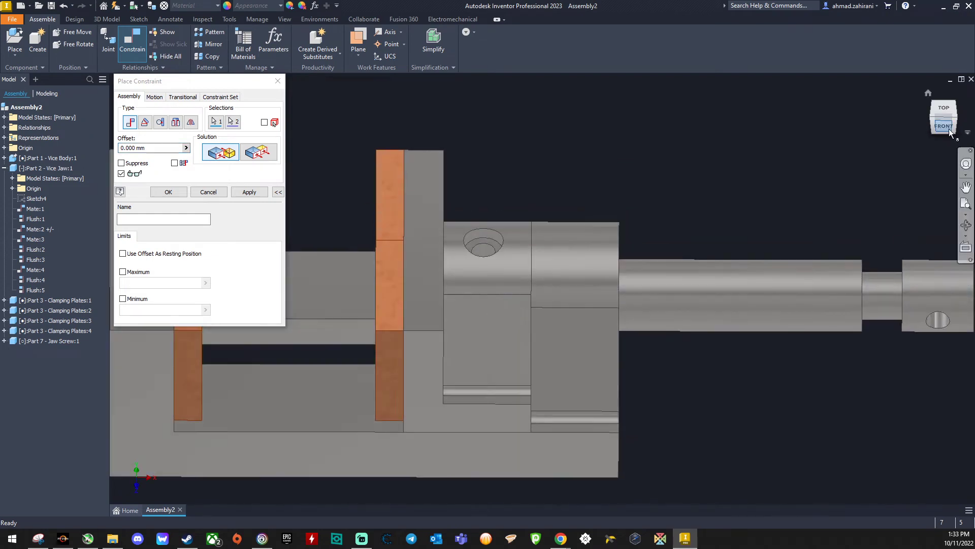
{"action": "left_click", "coordinate": [929, 91]}
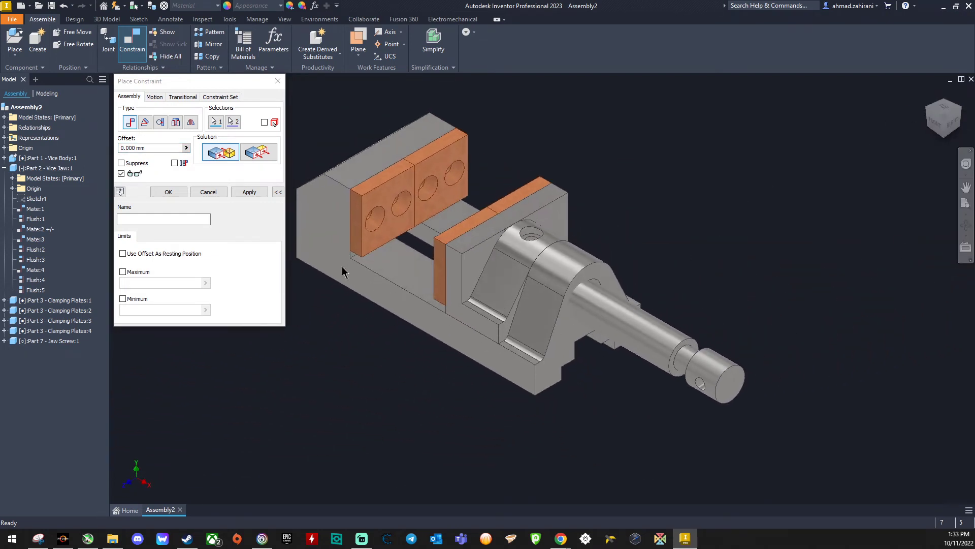
{"action": "left_click", "coordinate": [248, 193]}
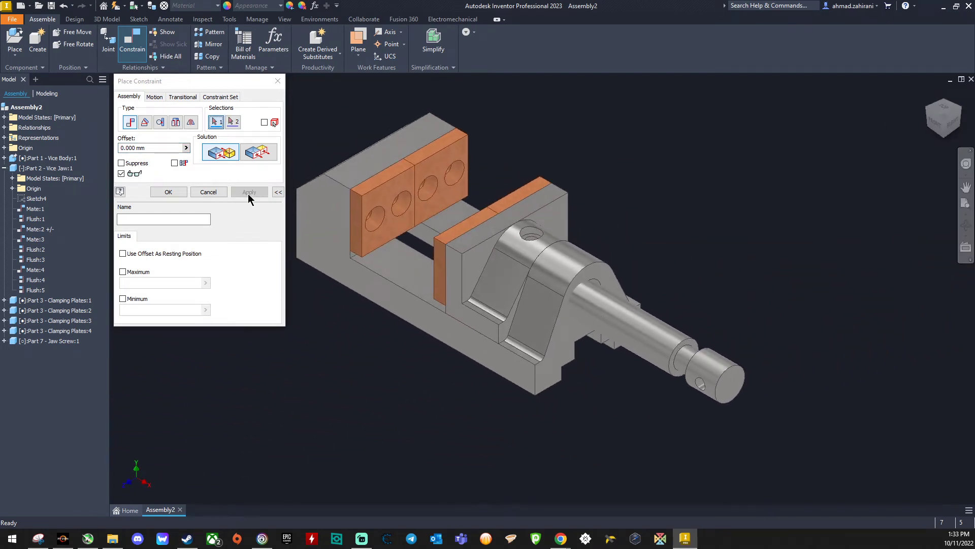
Step: Mate the jaw screw's axis with the axis of the screw hole in the vice body and finish constraining
{"action": "left_click", "coordinate": [624, 335]}
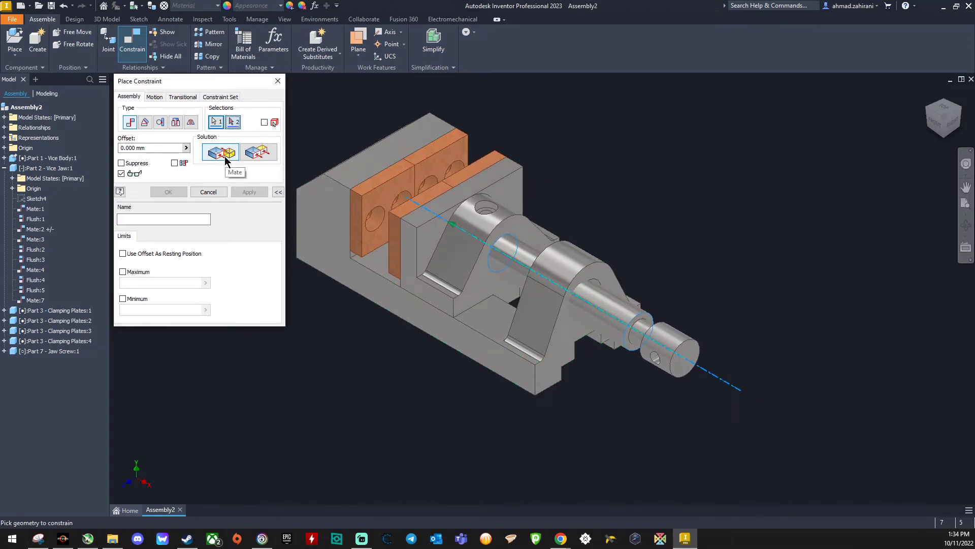
{"action": "left_click", "coordinate": [217, 191]}
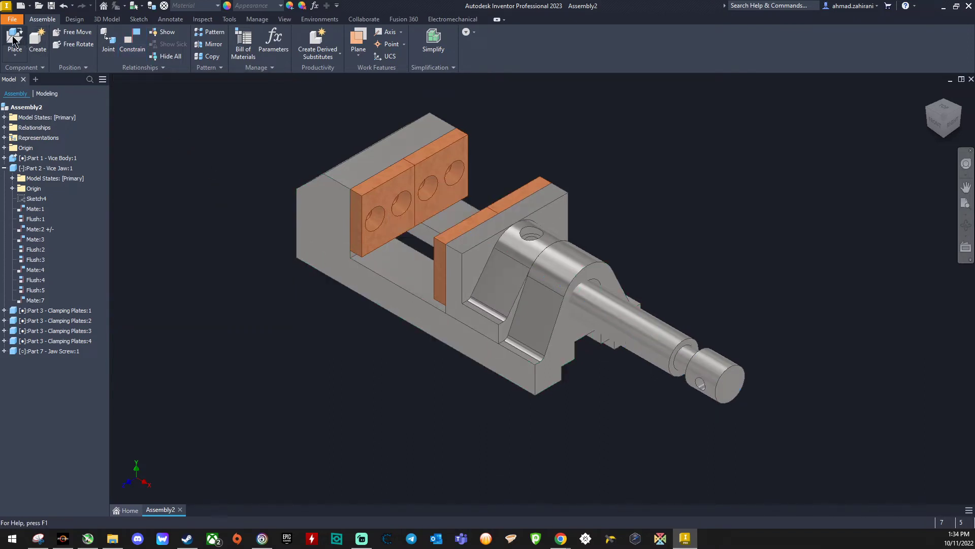
{"action": "left_click", "coordinate": [131, 40]}
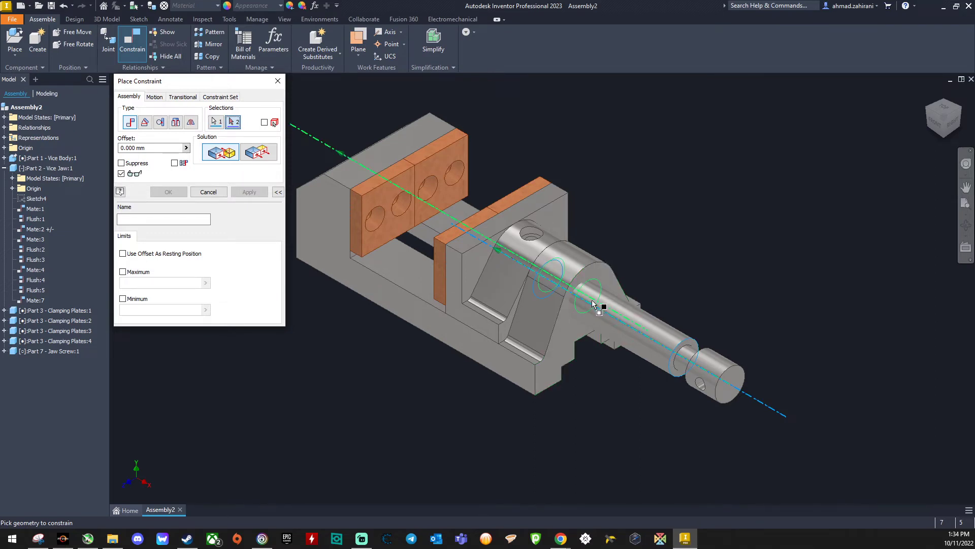
{"action": "scroll", "coordinate": [589, 299], "scroll_direction": "up", "scroll_amount": 3}
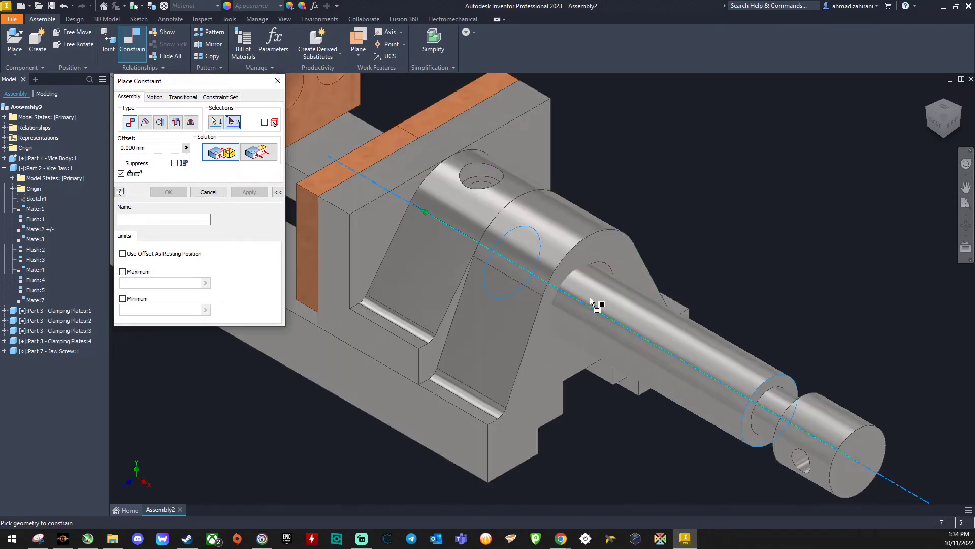
{"action": "left_click", "coordinate": [583, 301]}
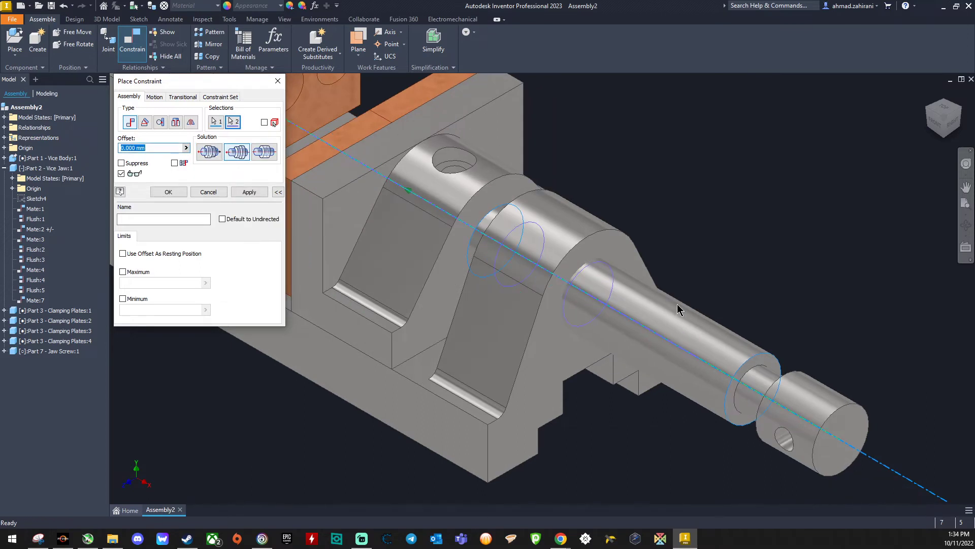
{"action": "scroll", "coordinate": [649, 328], "scroll_direction": "down", "scroll_amount": 3}
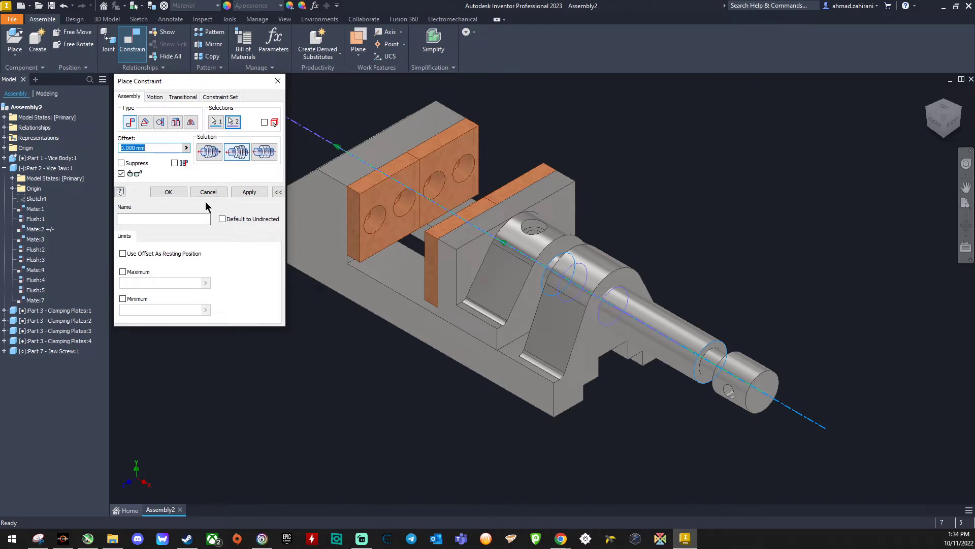
{"action": "left_click", "coordinate": [248, 192]}
{"action": "left_click", "coordinate": [208, 192]}
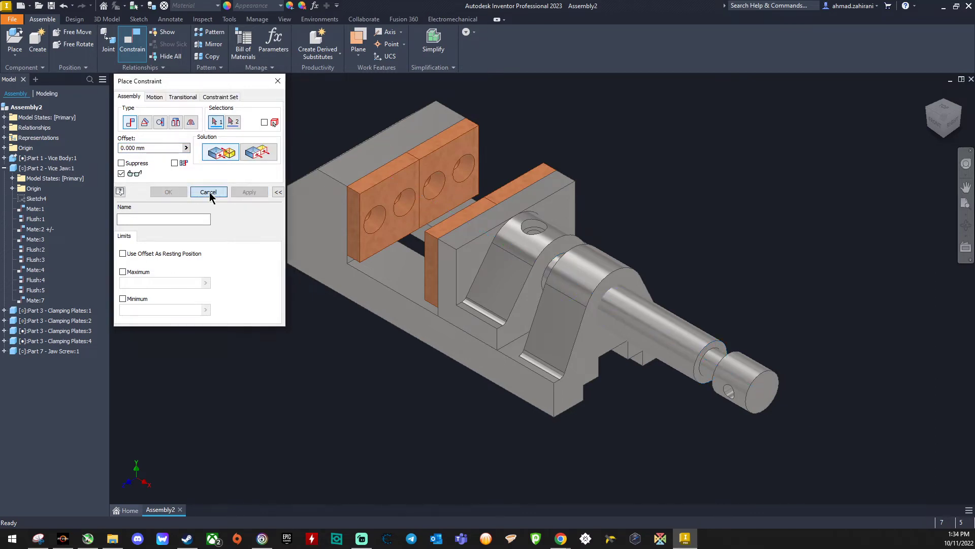
Step: Try turning and sliding the jaw screw to check how it moves together with the vice jaw
{"action": "left_click_drag", "start_coordinate": [666, 339], "coordinate": [622, 305]}
{"action": "left_click_drag", "start_coordinate": [657, 335], "coordinate": [659, 305]}
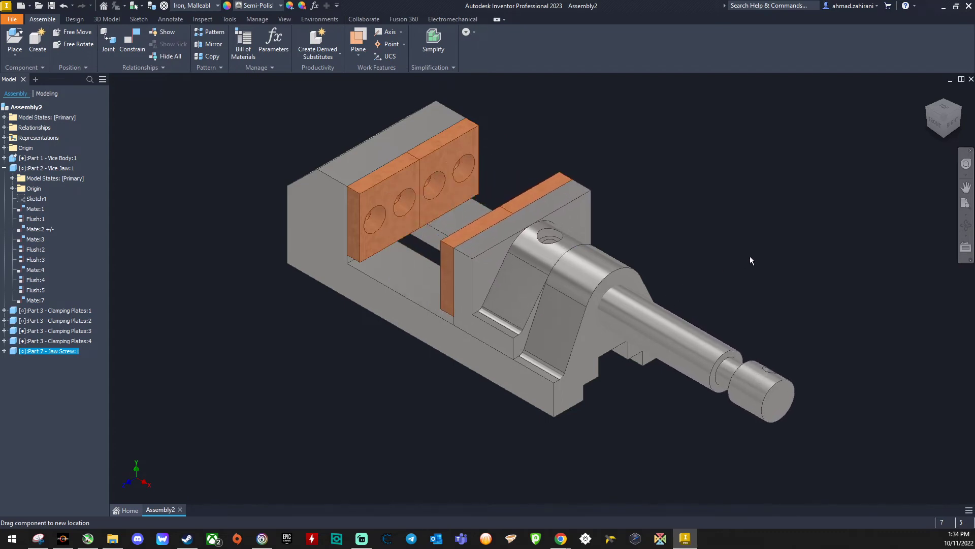
{"action": "left_click_drag", "start_coordinate": [751, 261], "coordinate": [618, 394]}
{"action": "mouse_move", "coordinate": [775, 282]}
{"action": "left_mouse_down"}
{"action": "mouse_move", "coordinate": [651, 384]}
{"action": "mouse_move", "coordinate": [656, 326]}
{"action": "mouse_move", "coordinate": [725, 316]}
{"action": "mouse_move", "coordinate": [647, 356]}
{"action": "mouse_move", "coordinate": [759, 282]}
{"action": "left_mouse_up"}
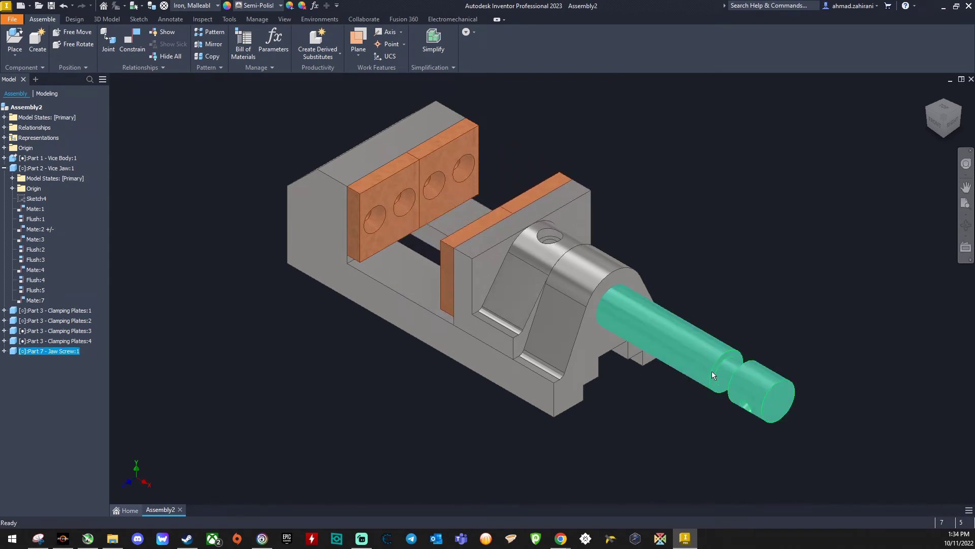
{"action": "left_click_drag", "start_coordinate": [712, 372], "coordinate": [766, 291]}
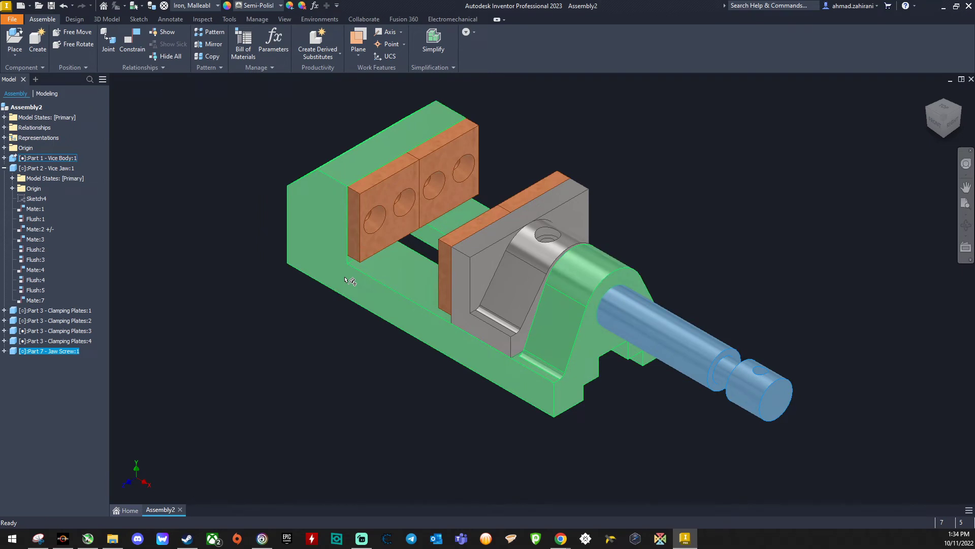
Step: Load Part 5 - Base Plate.ipt for placement on the vice's underside and rotate it 90° about the X axis
{"action": "left_click", "coordinate": [960, 136]}
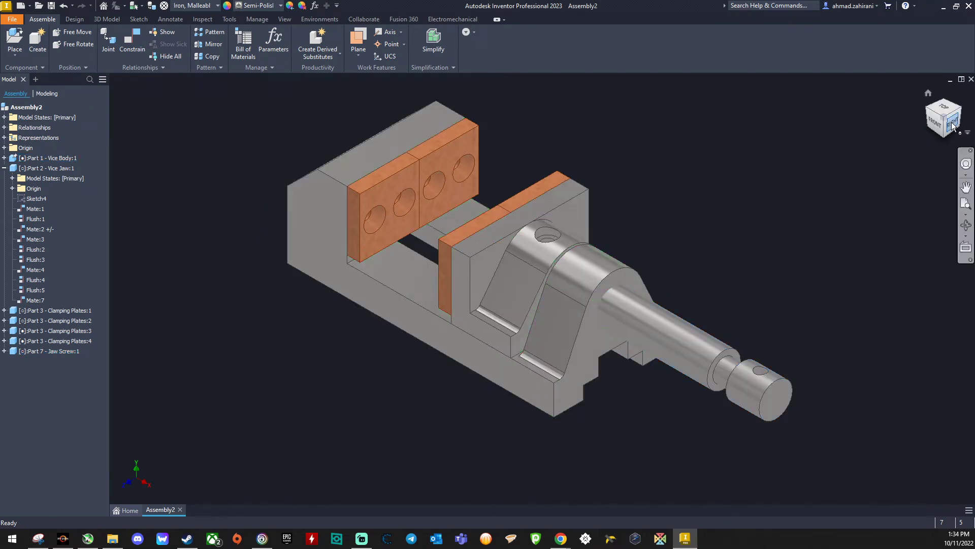
{"action": "left_click", "coordinate": [953, 126]}
{"action": "left_click", "coordinate": [946, 127]}
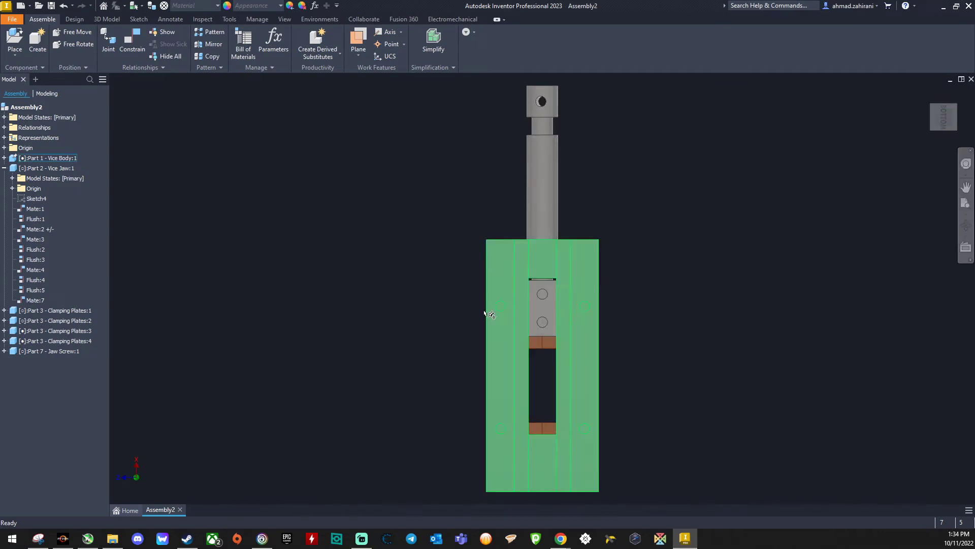
{"action": "left_click", "coordinate": [15, 41]}
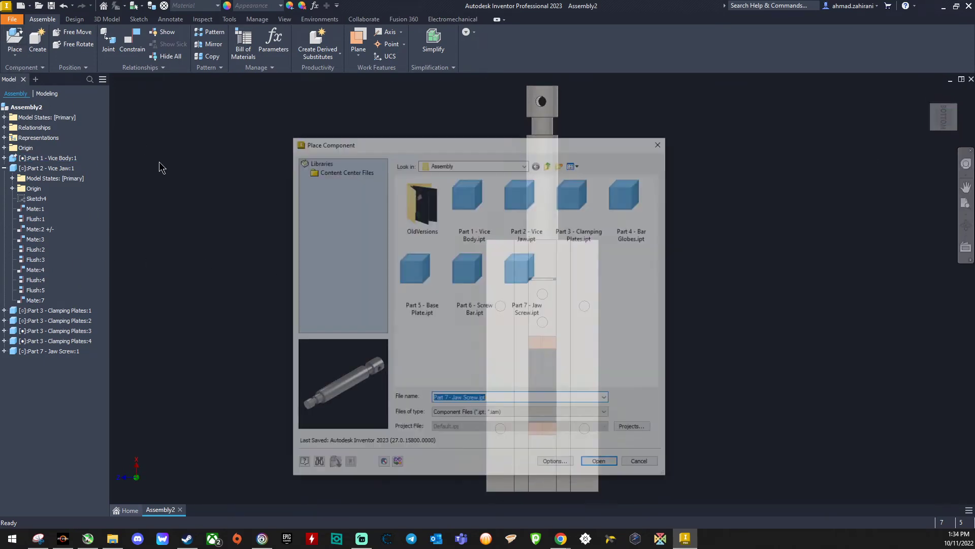
{"action": "left_click", "coordinate": [432, 277]}
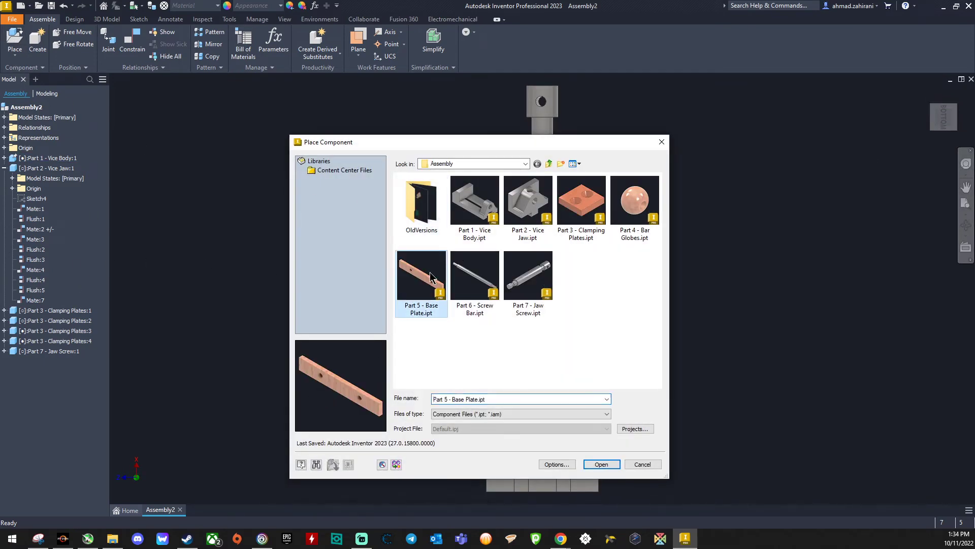
{"action": "left_click", "coordinate": [593, 465]}
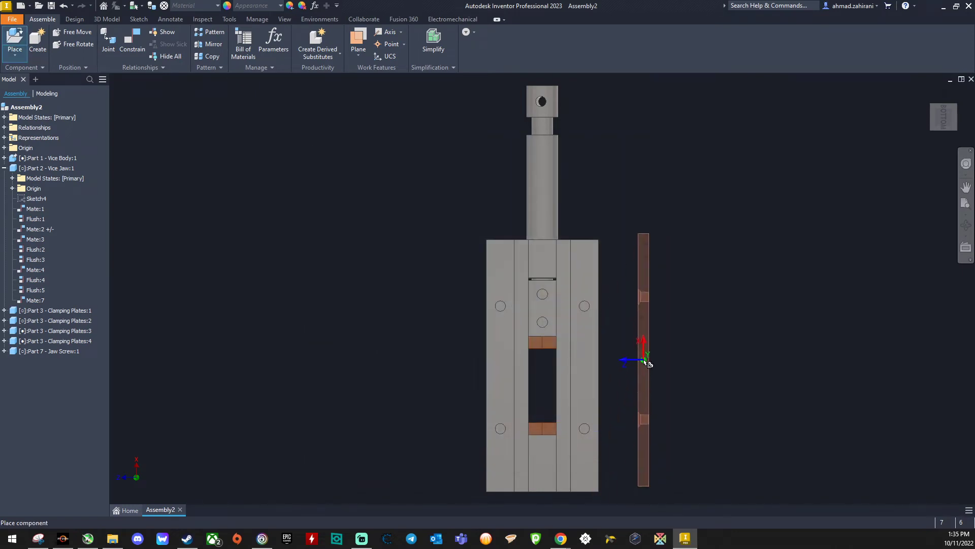
{"action": "right_click", "coordinate": [646, 363]}
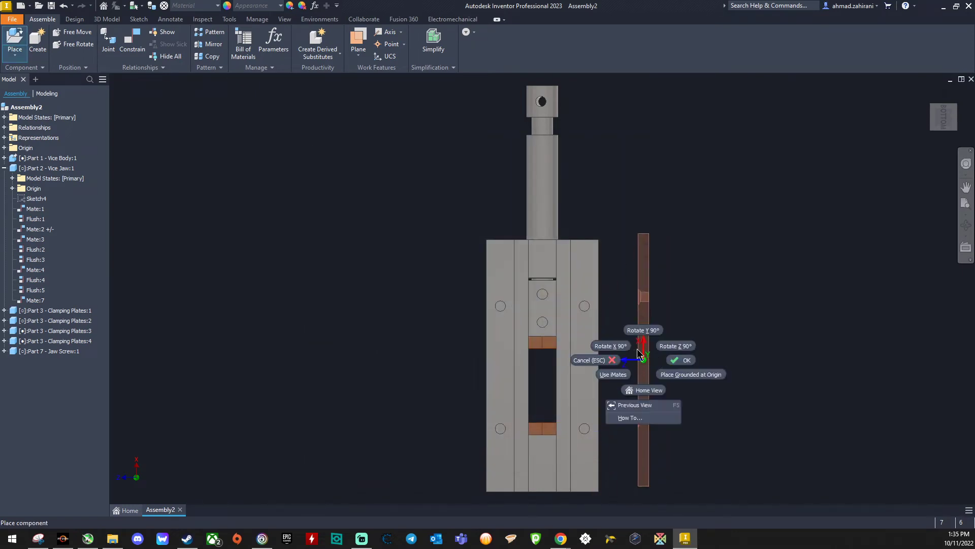
{"action": "left_click", "coordinate": [611, 345]}
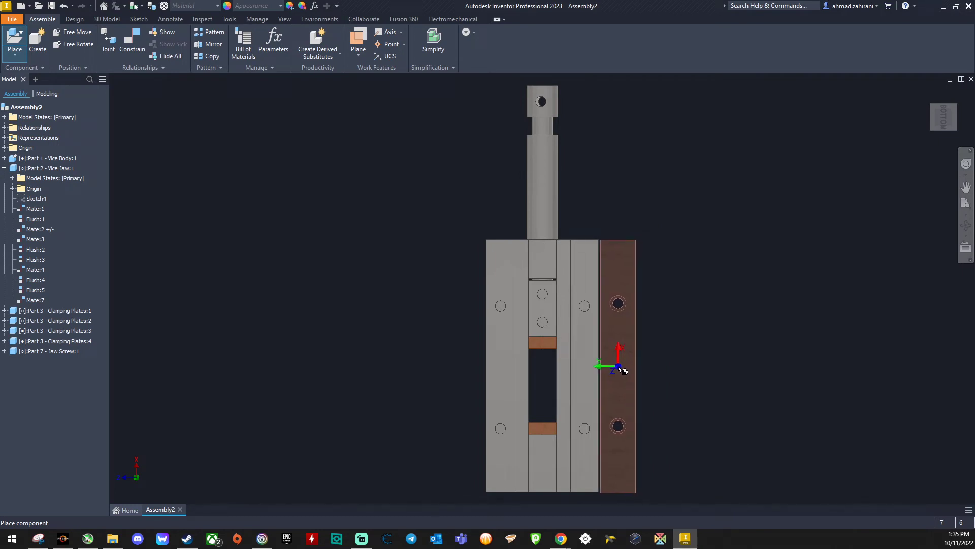
Step: Rotate the base plate twice by 90° about the Y axis and place the first one alongside the vice body
{"action": "right_click", "coordinate": [621, 371]}
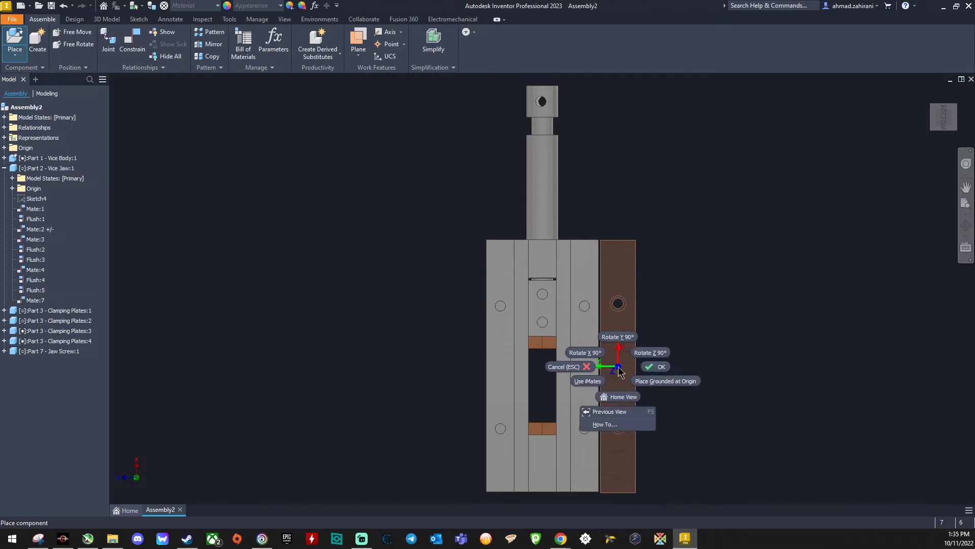
{"action": "left_click", "coordinate": [694, 297]}
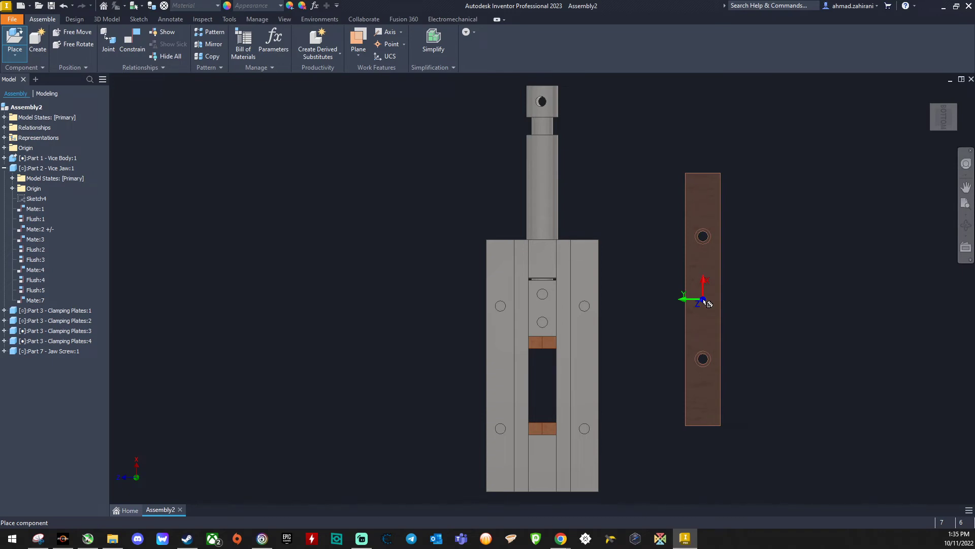
{"action": "right_click", "coordinate": [704, 301]}
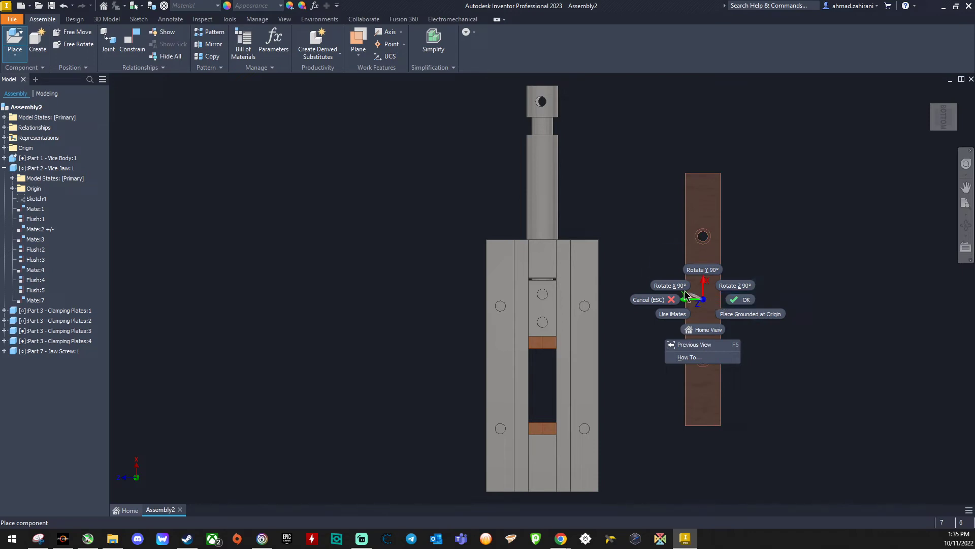
{"action": "left_click", "coordinate": [710, 275]}
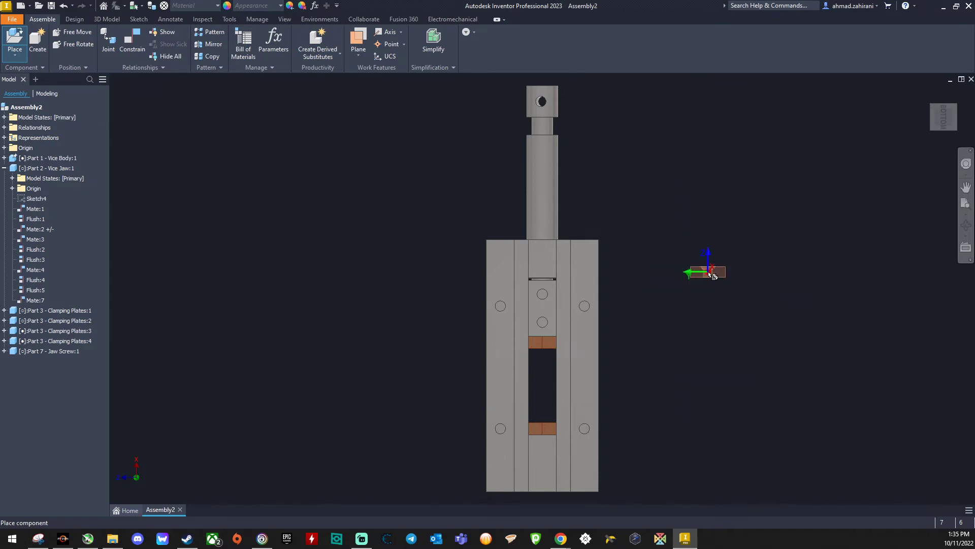
{"action": "right_click", "coordinate": [708, 272]}
{"action": "left_click", "coordinate": [714, 247]}
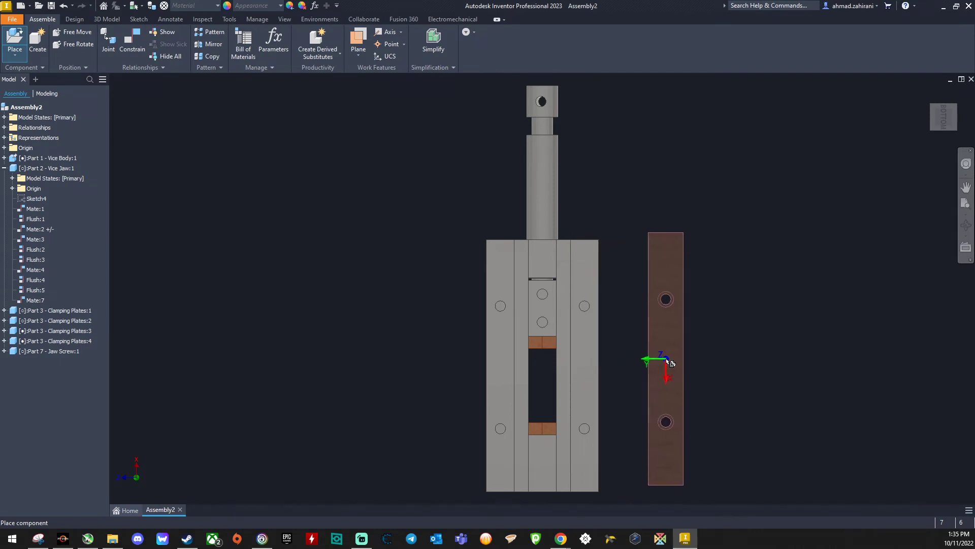
{"action": "left_click", "coordinate": [670, 363]}
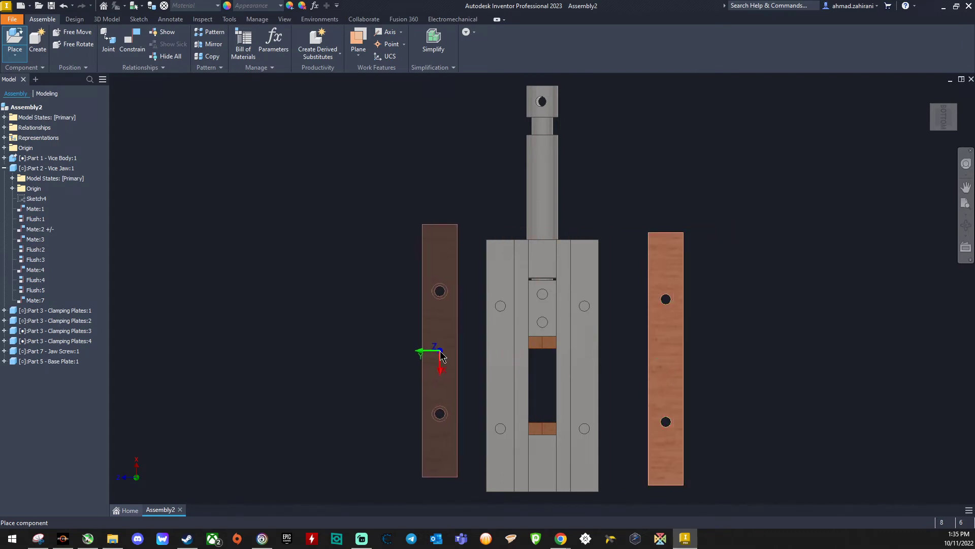
Step: Rotate the second base plate twice by 90° about the X axis, place it on the vice body's opposite side and end placement
{"action": "right_click", "coordinate": [440, 355]}
{"action": "left_click", "coordinate": [406, 337]}
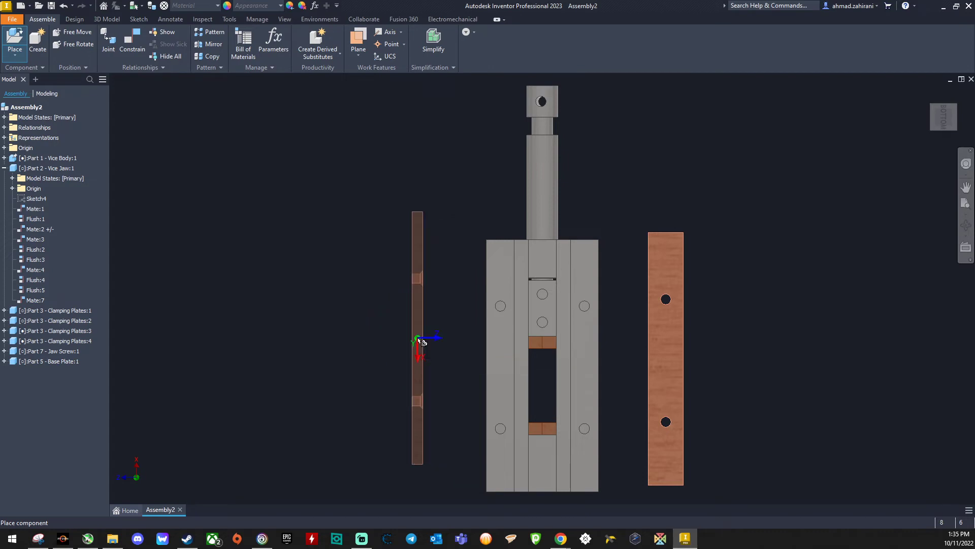
{"action": "right_click", "coordinate": [419, 343]}
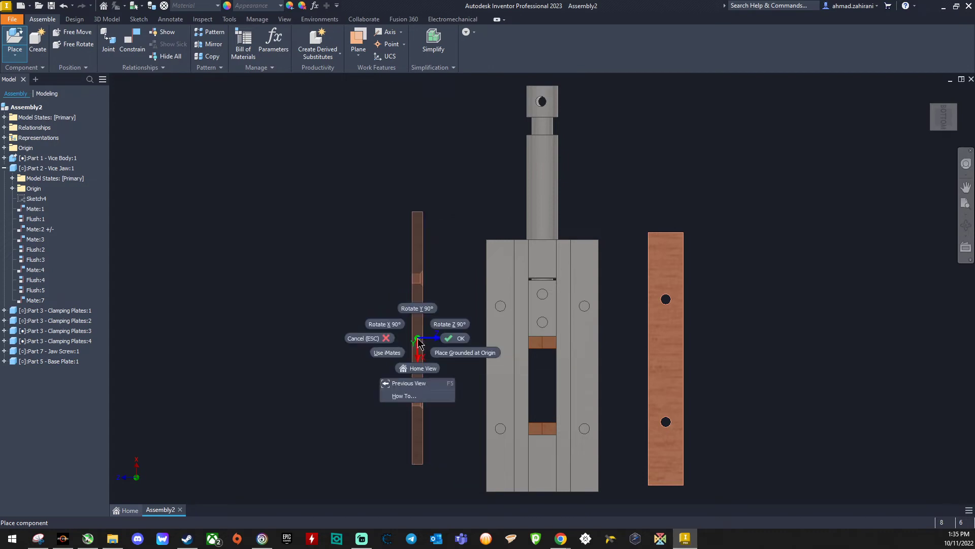
{"action": "left_click", "coordinate": [385, 323]}
{"action": "left_click", "coordinate": [459, 365]}
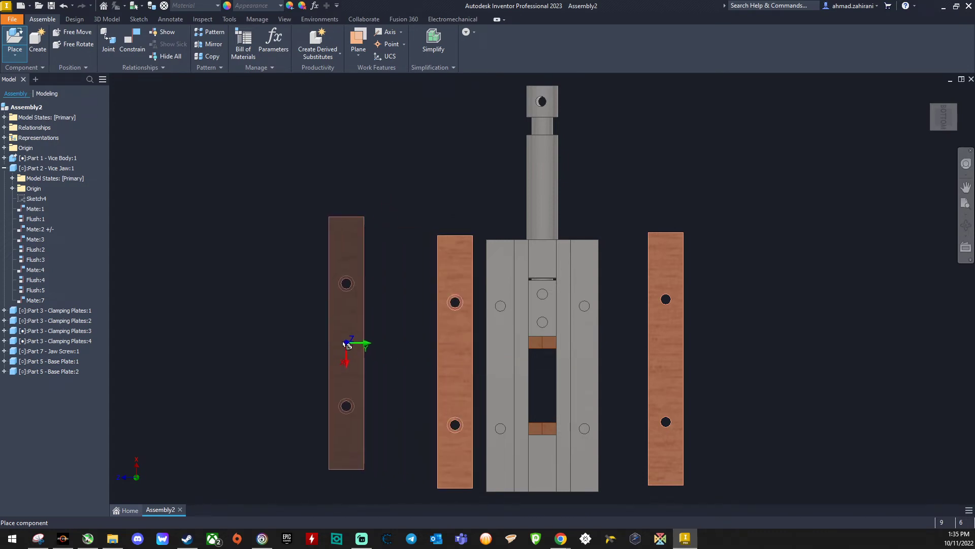
{"action": "right_click", "coordinate": [339, 343]}
{"action": "left_click", "coordinate": [369, 345]}
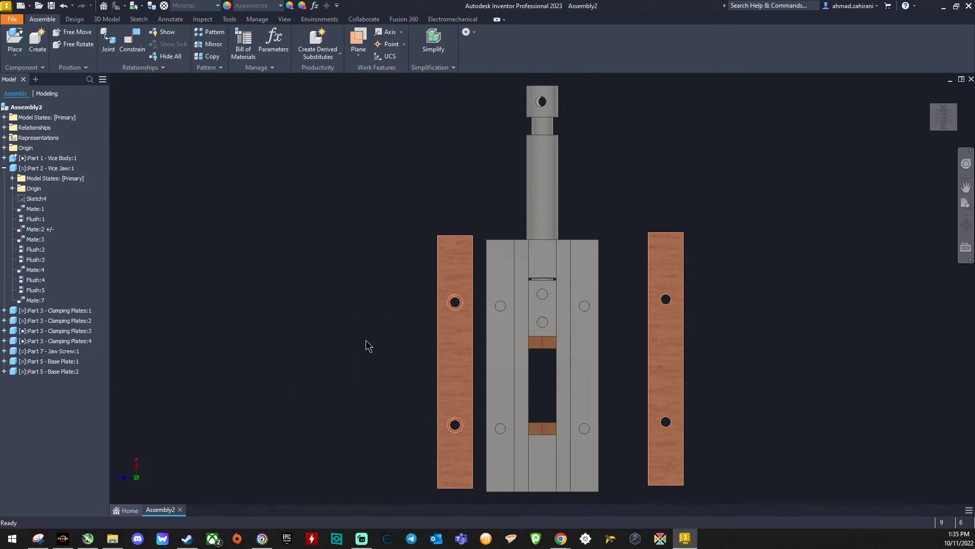
Step: Free-rotate the first base plate so its countersunk holes face away from the vice's underside
{"action": "left_click", "coordinate": [673, 344]}
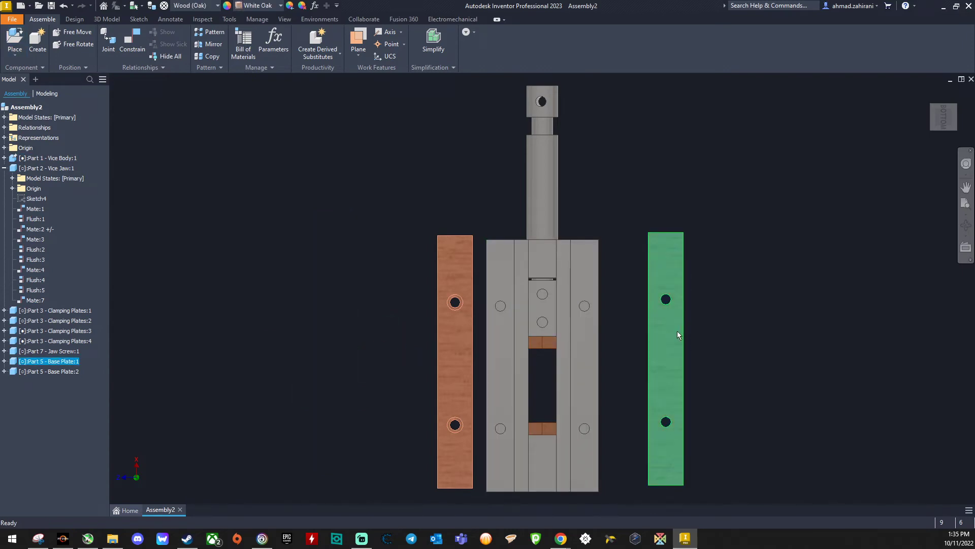
{"action": "left_click", "coordinate": [79, 45]}
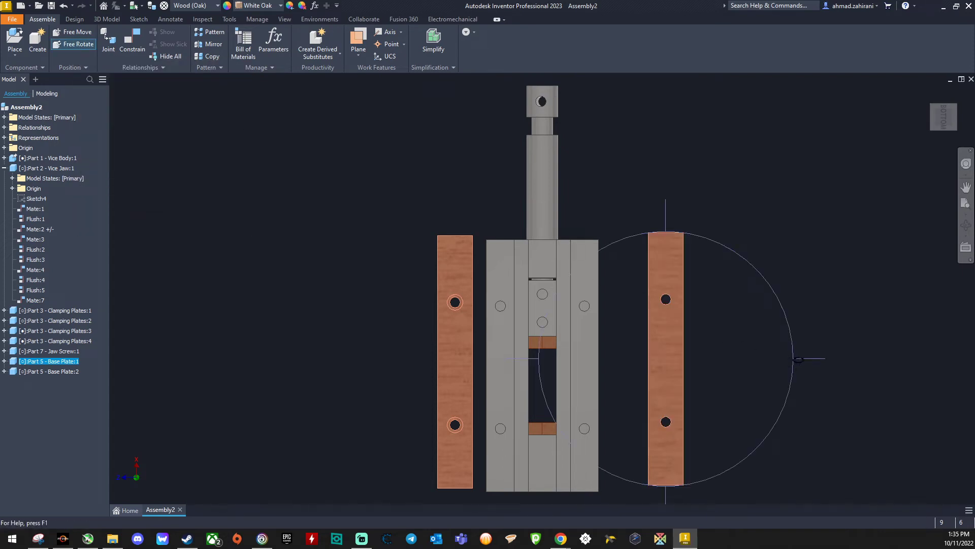
{"action": "left_click_drag", "start_coordinate": [798, 359], "coordinate": [708, 473]}
{"action": "right_click", "coordinate": [645, 186]}
{"action": "left_click", "coordinate": [680, 187]}
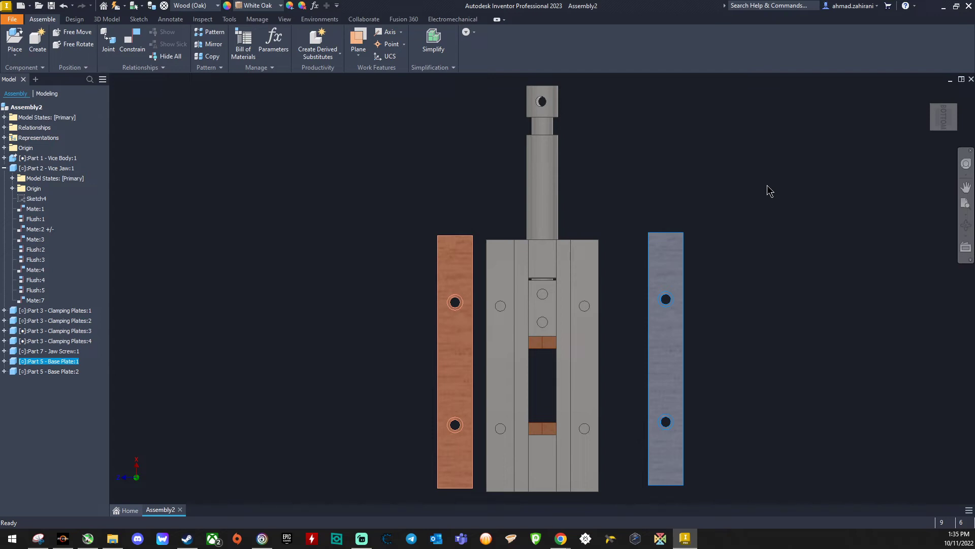
Step: Mate the first base plate's non-countersunk face to the vice body's underside rail with a 0 mm offset
{"action": "left_click", "coordinate": [133, 41]}
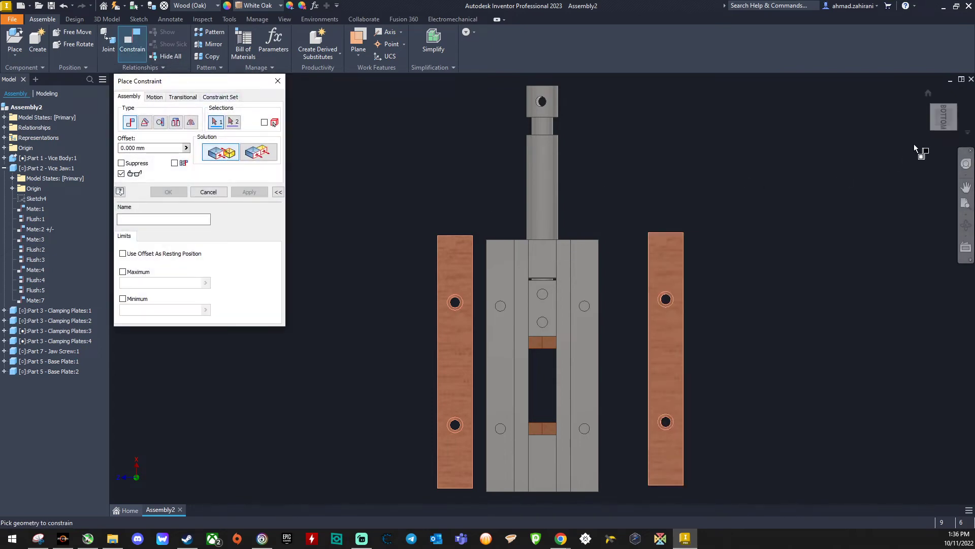
{"action": "left_click_drag", "start_coordinate": [949, 112], "coordinate": [790, 245]}
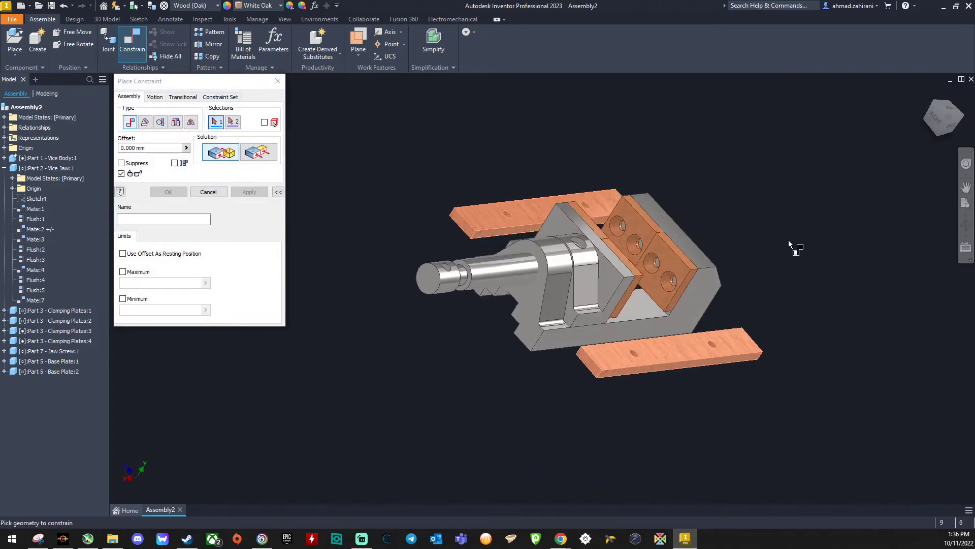
{"action": "left_click", "coordinate": [679, 337]}
{"action": "left_click", "coordinate": [937, 133]}
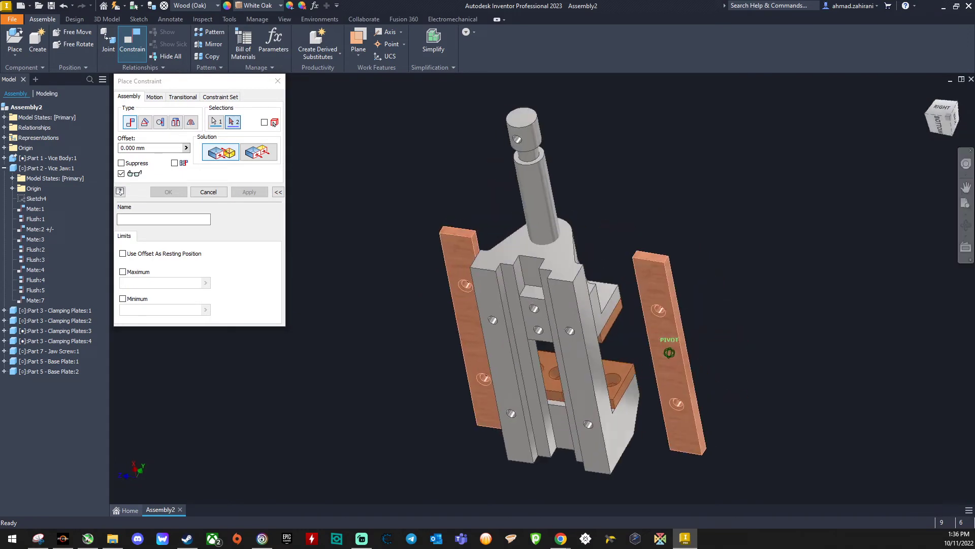
{"action": "left_click", "coordinate": [579, 313]}
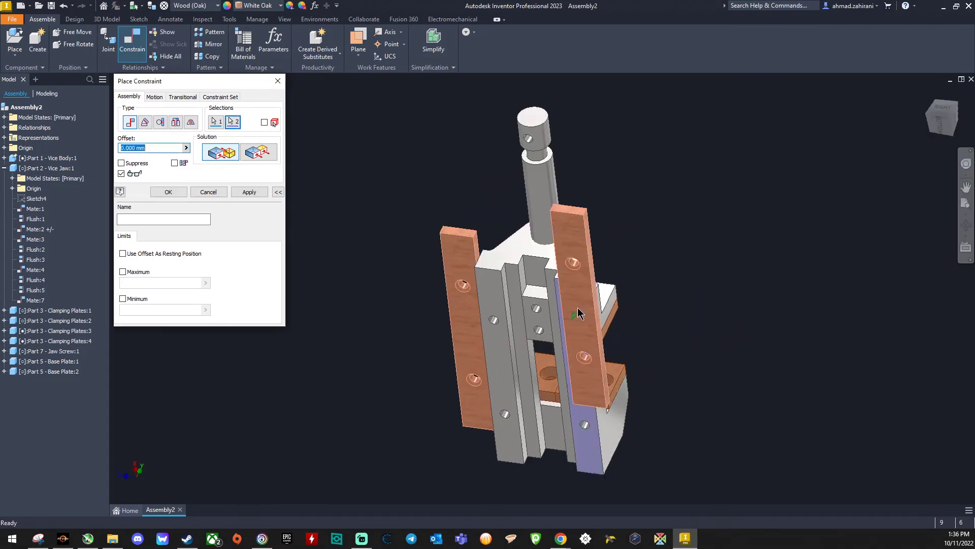
{"action": "left_click", "coordinate": [261, 153]}
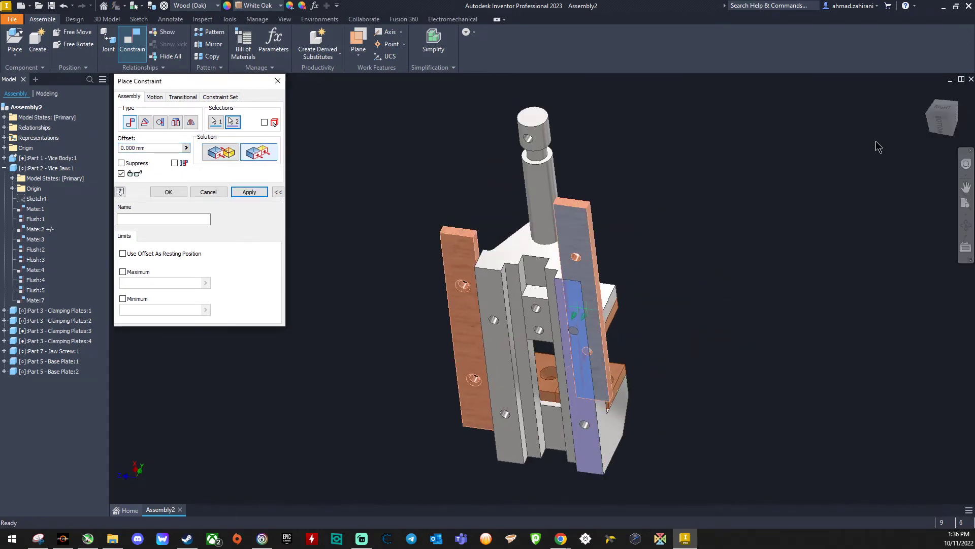
{"action": "left_click", "coordinate": [954, 134]}
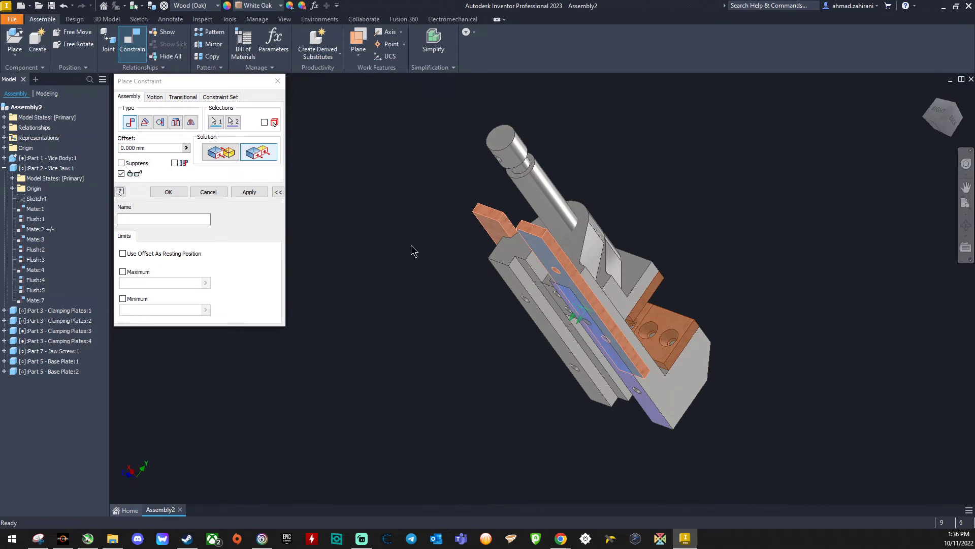
{"action": "left_click", "coordinate": [215, 155]}
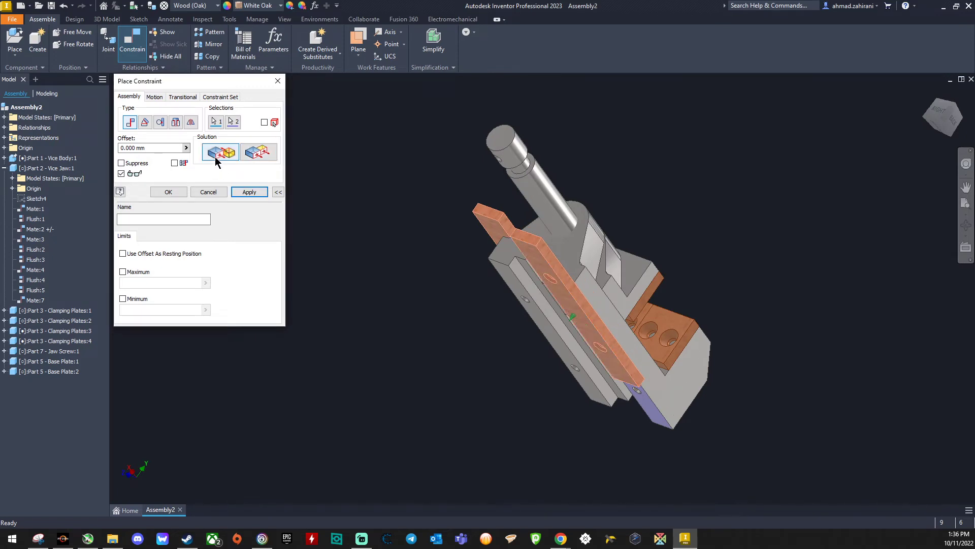
{"action": "left_click", "coordinate": [248, 192]}
Step: Make the first base plate's long side and end faces flush with the matching faces of the vice body
{"action": "left_click", "coordinate": [256, 152]}
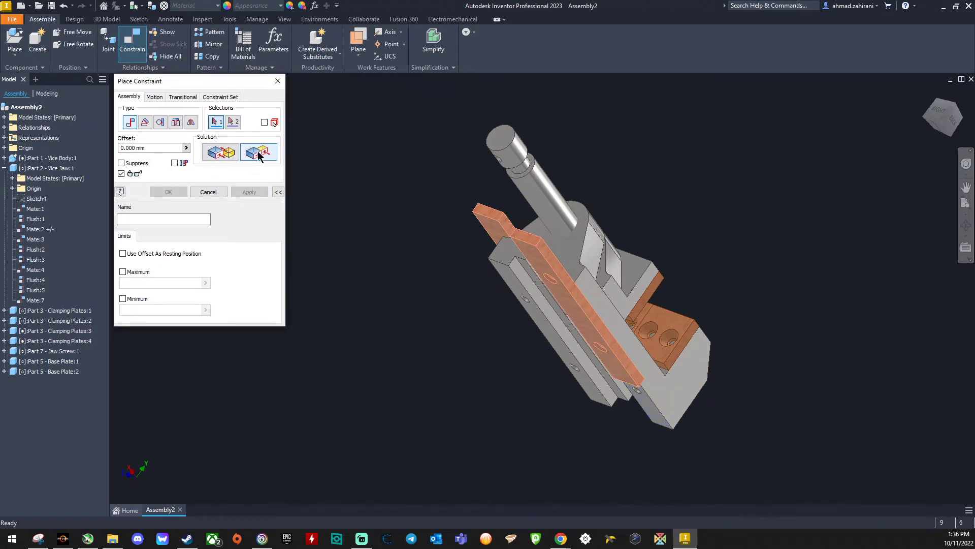
{"action": "left_click", "coordinate": [622, 354]}
{"action": "left_click", "coordinate": [636, 354]}
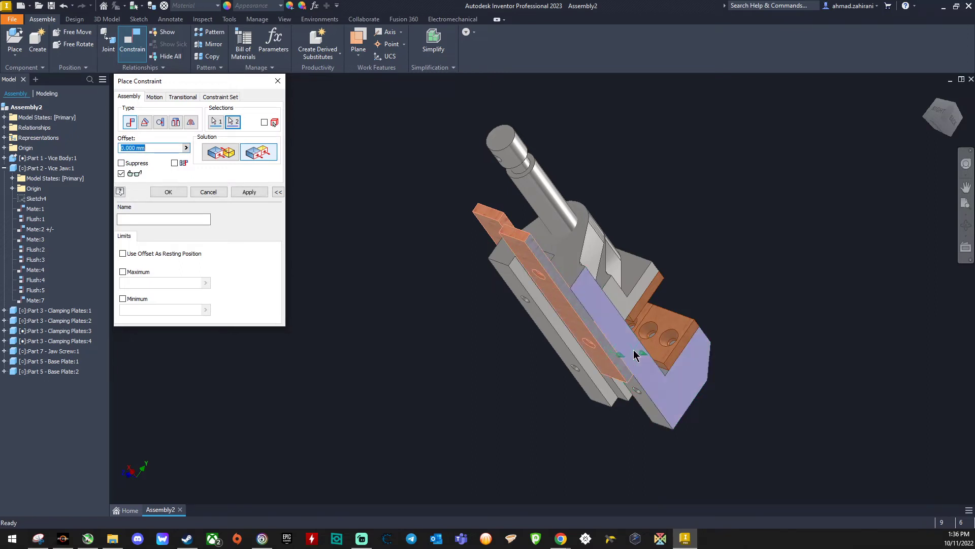
{"action": "left_click", "coordinate": [249, 192]}
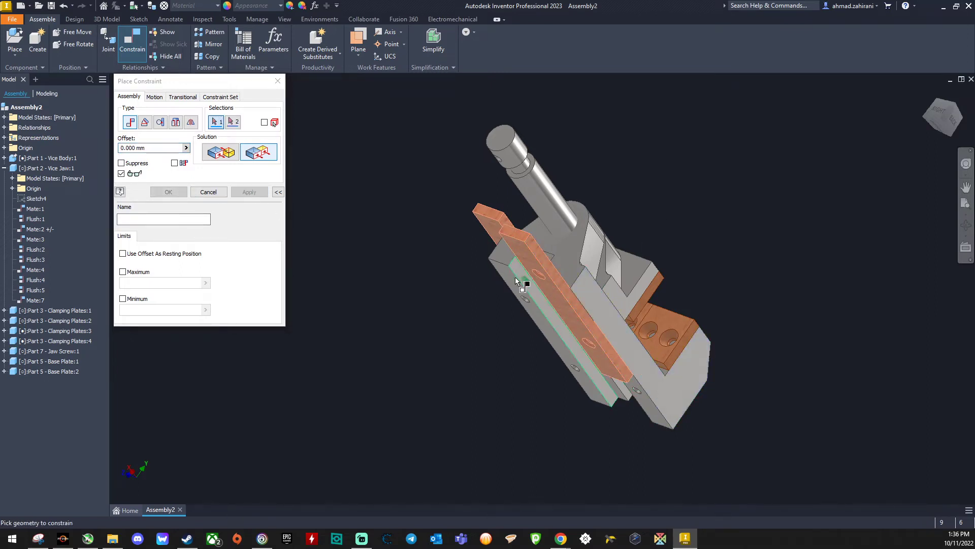
{"action": "left_click", "coordinate": [516, 233]}
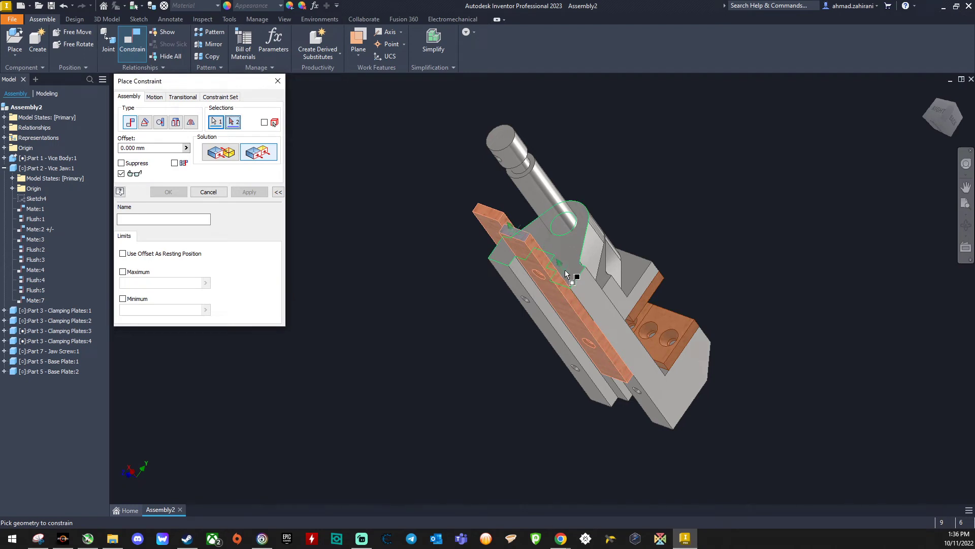
{"action": "left_click", "coordinate": [565, 270]}
{"action": "left_click", "coordinate": [257, 193]}
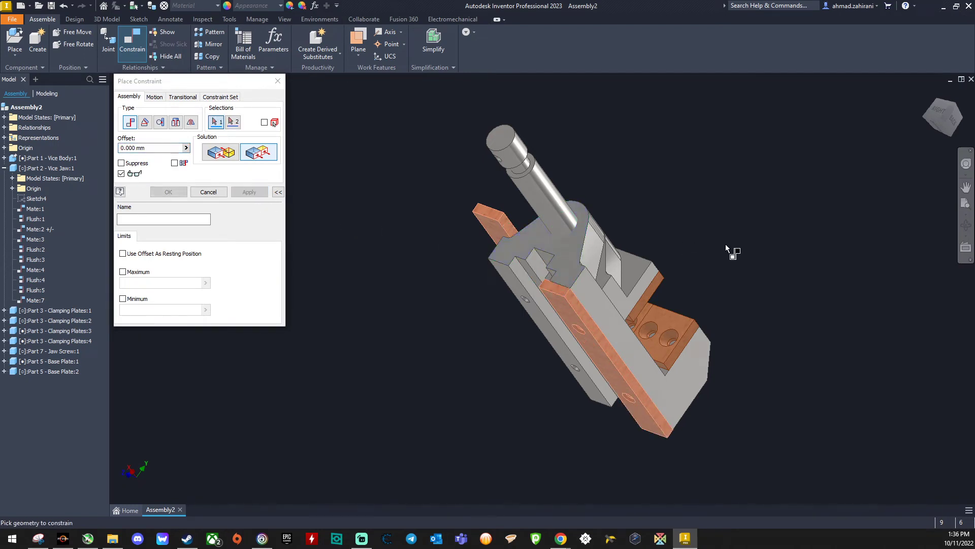
Step: Mate the second base plate's upper face to the other underside rail of the vice body with a 0 mm offset
{"action": "left_click", "coordinate": [941, 124]}
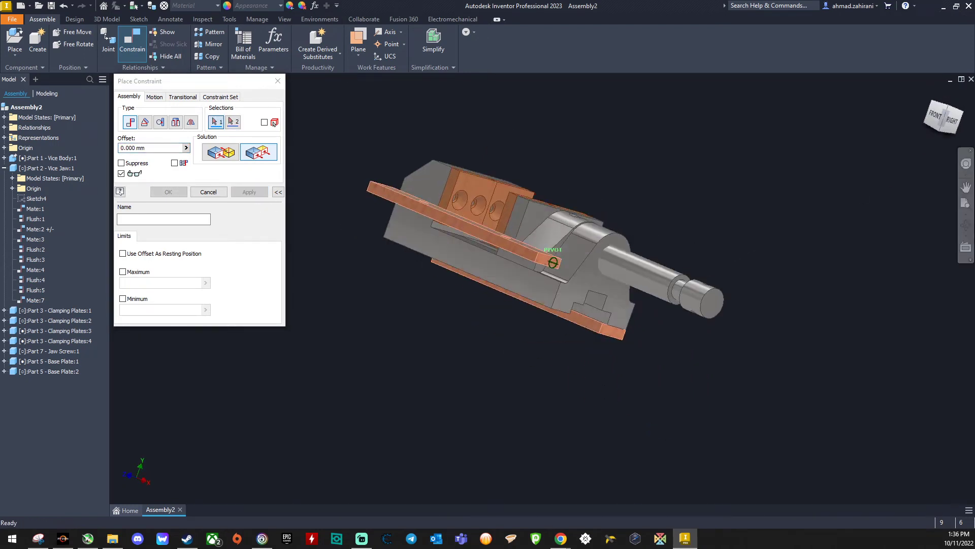
{"action": "left_click_drag", "start_coordinate": [940, 123], "coordinate": [935, 153]}
{"action": "left_click", "coordinate": [232, 155]}
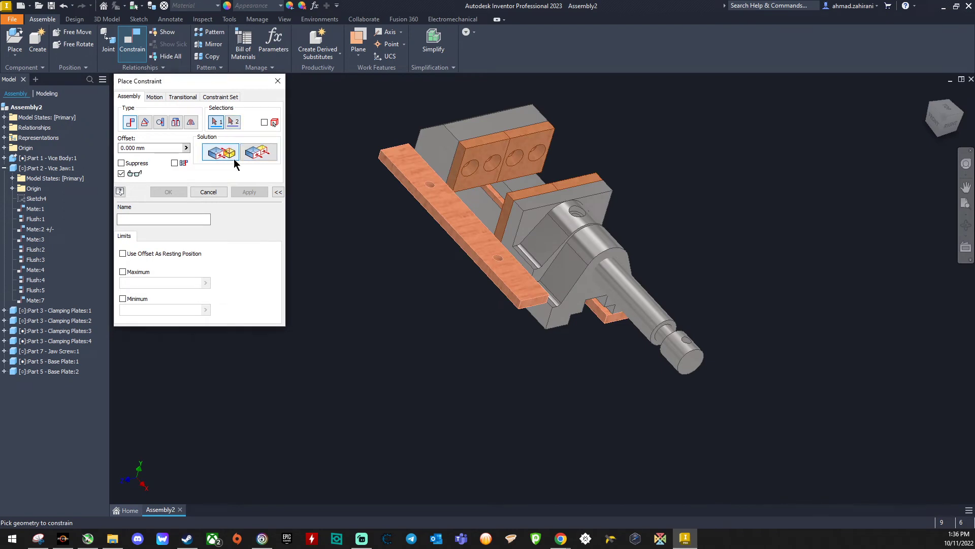
{"action": "left_click", "coordinate": [473, 239]}
{"action": "left_click_drag", "start_coordinate": [948, 136], "coordinate": [921, 94]}
{"action": "left_click", "coordinate": [529, 320]}
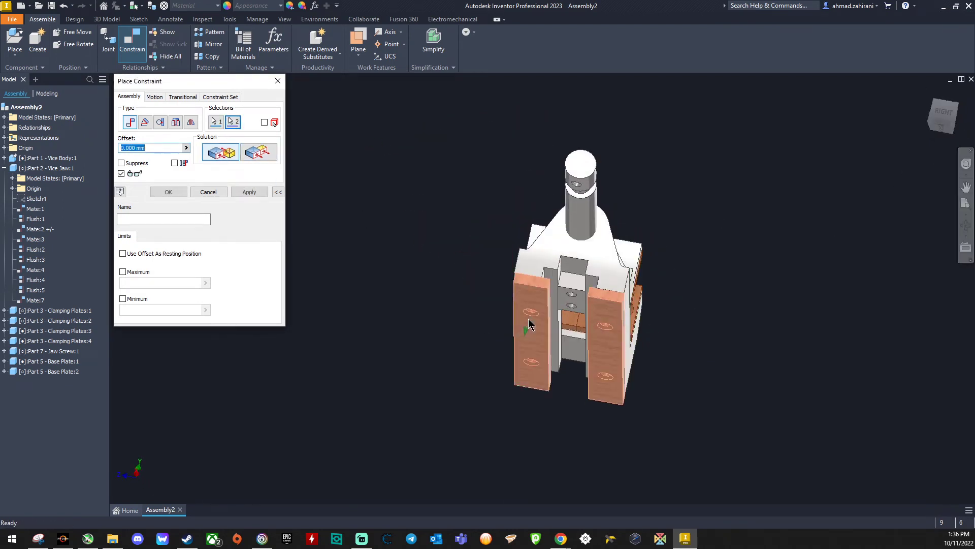
{"action": "left_click", "coordinate": [248, 192]}
Step: Make the second base plate's end and long side faces flush with the vice body and finish constraining
{"action": "left_click", "coordinate": [254, 153]}
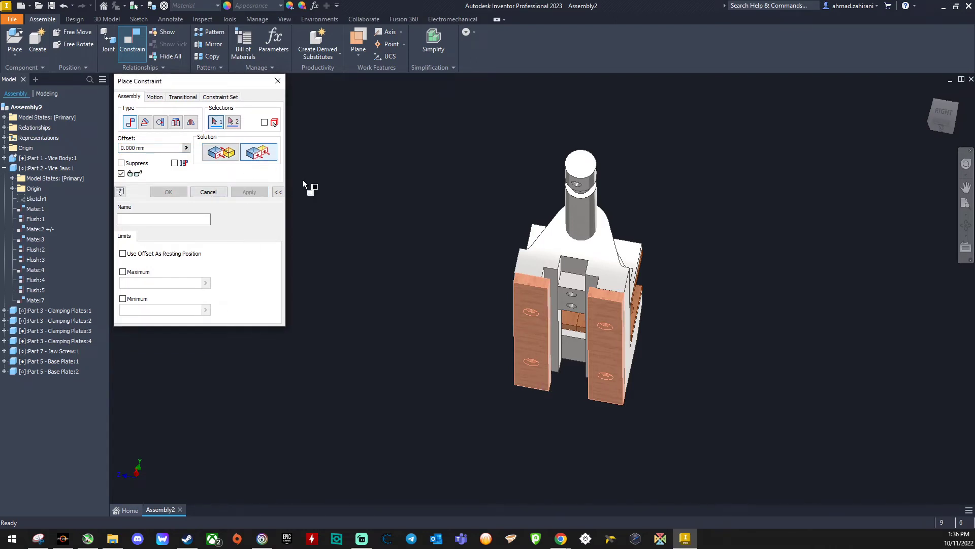
{"action": "left_click", "coordinate": [533, 280]}
{"action": "left_click", "coordinate": [527, 268]}
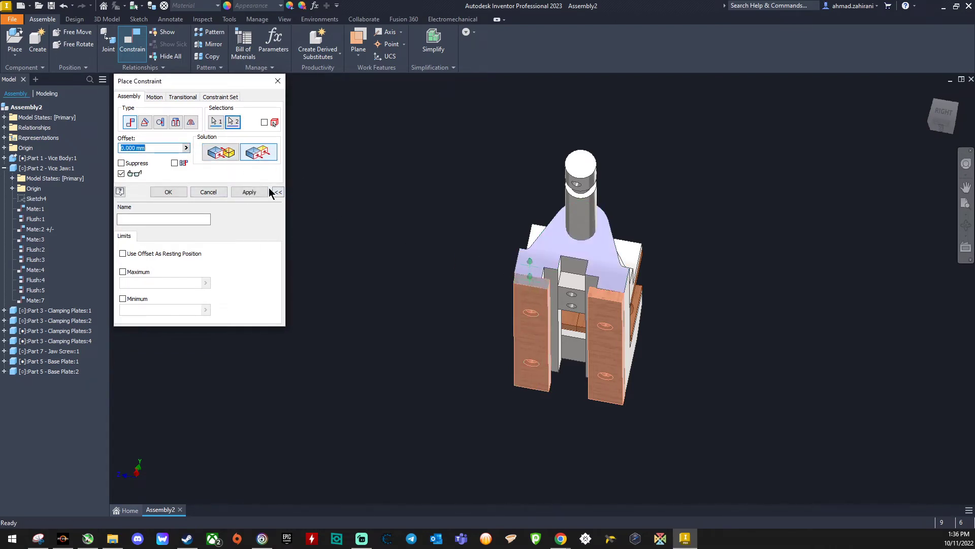
{"action": "left_click", "coordinate": [267, 192]}
{"action": "left_click_drag", "start_coordinate": [936, 121], "coordinate": [891, 141]}
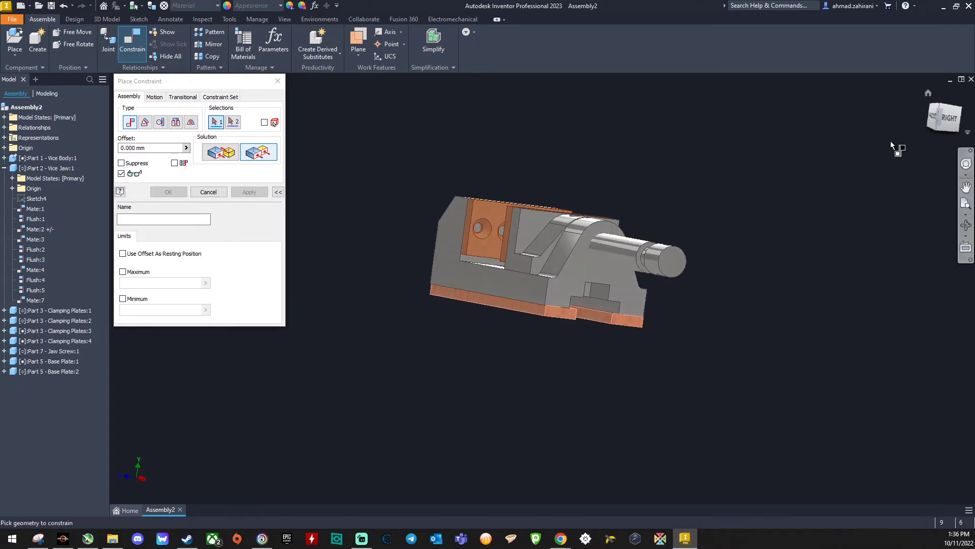
{"action": "left_click", "coordinate": [533, 309]}
{"action": "left_click", "coordinate": [531, 291]}
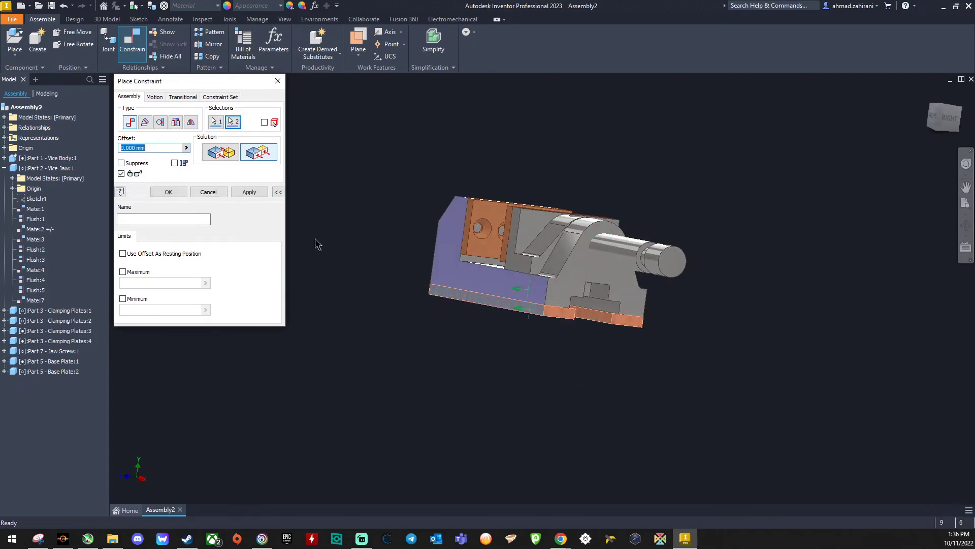
{"action": "left_click", "coordinate": [247, 192]}
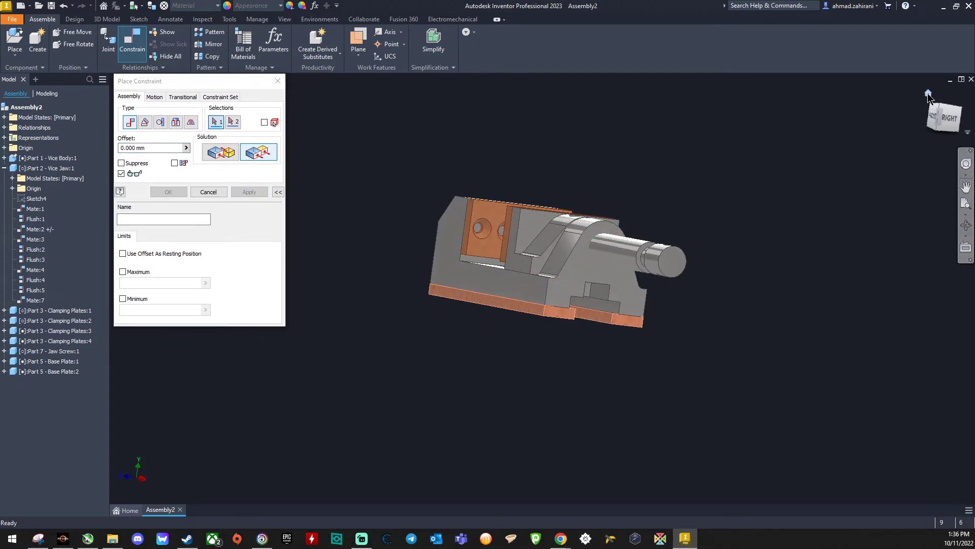
{"action": "left_click", "coordinate": [928, 94]}
{"action": "left_click", "coordinate": [208, 192]}
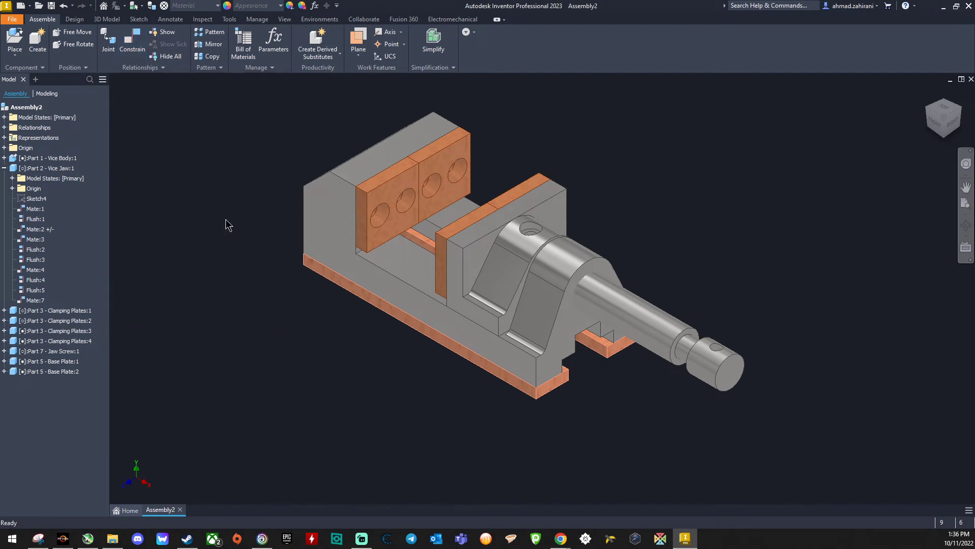
Step: Set the visual style to Shaded with Hidden Edges and examine how the base plate's screw holes line up with the vice body from the front
{"action": "left_click", "coordinate": [285, 20]}
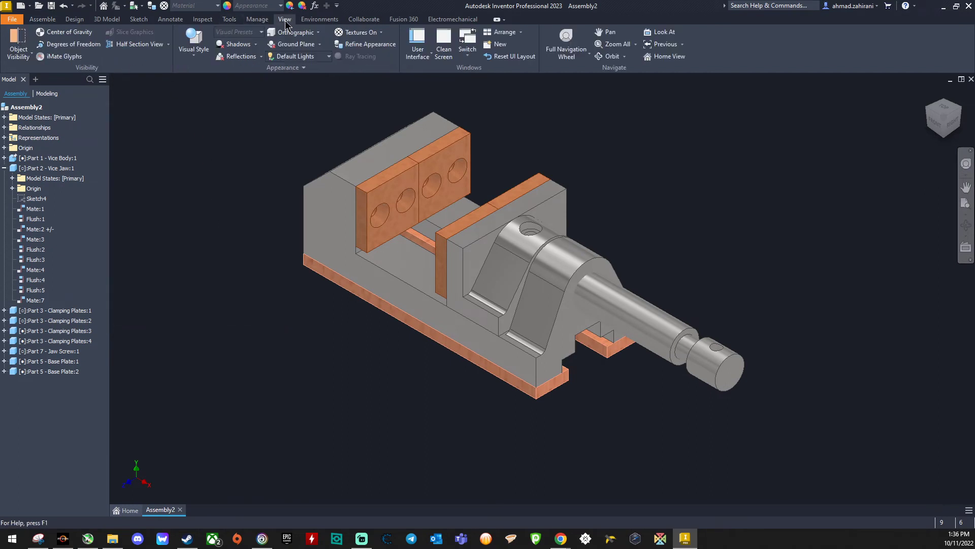
{"action": "left_click", "coordinate": [194, 51]}
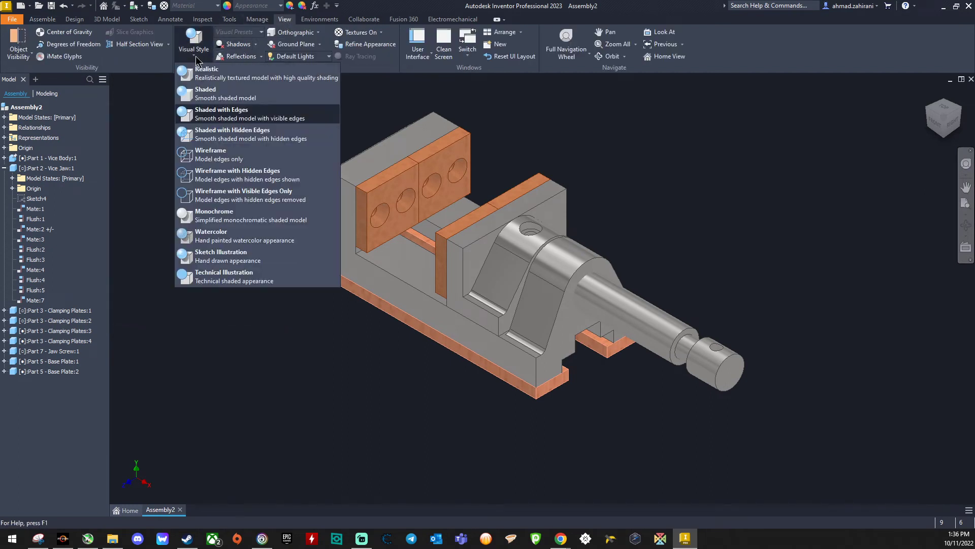
{"action": "left_click", "coordinate": [207, 139]}
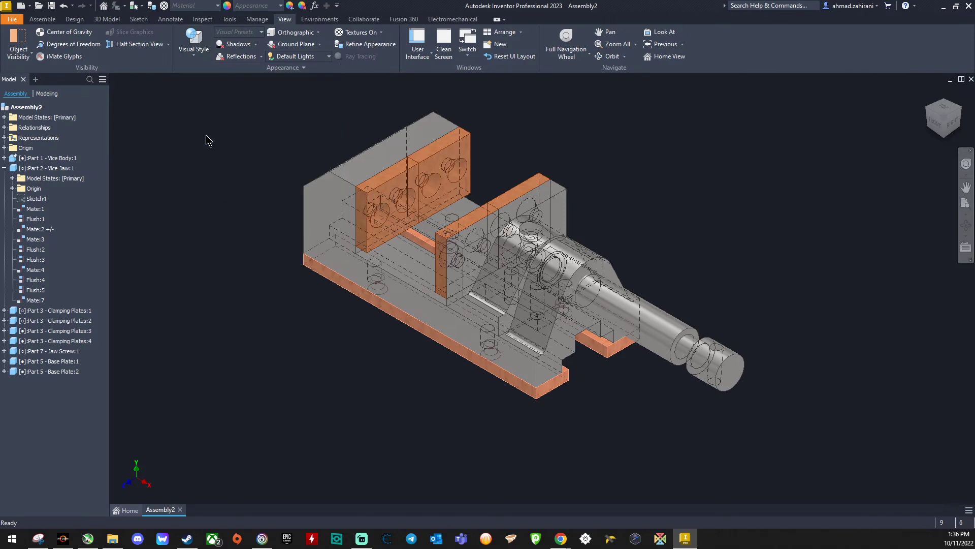
{"action": "left_click", "coordinate": [937, 127]}
{"action": "scroll", "coordinate": [543, 319], "scroll_direction": "up", "scroll_amount": 6}
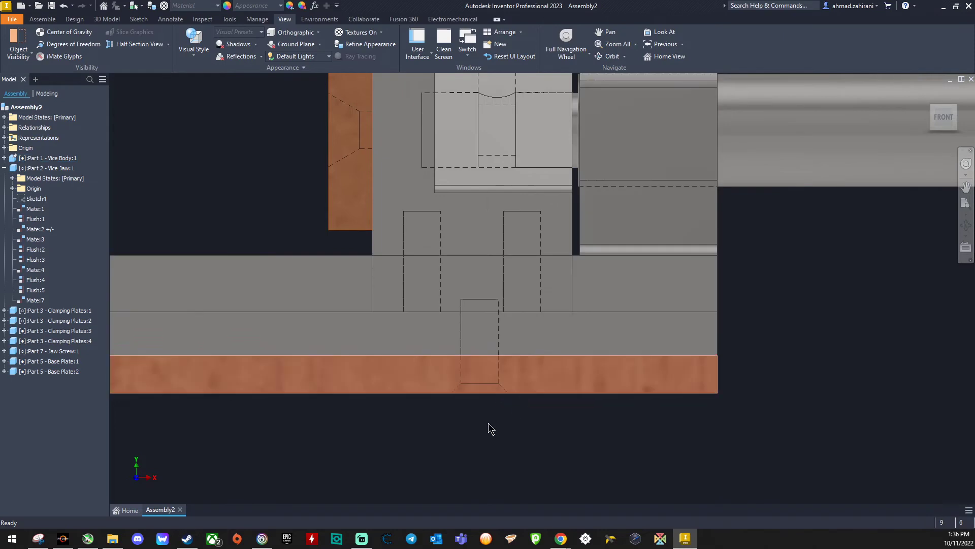
{"action": "scroll", "coordinate": [462, 392], "scroll_direction": "up", "scroll_amount": 6}
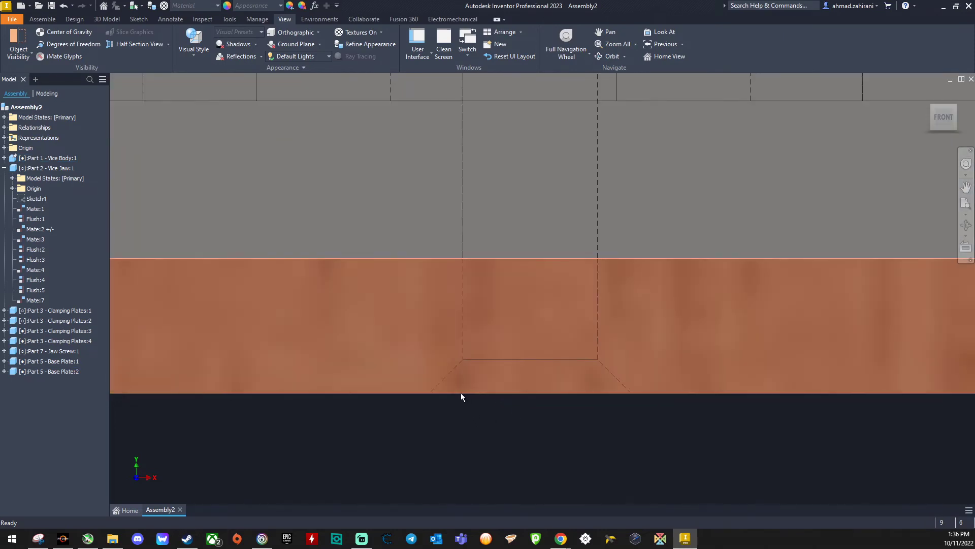
{"action": "scroll", "coordinate": [464, 263], "scroll_direction": "down", "scroll_amount": 3}
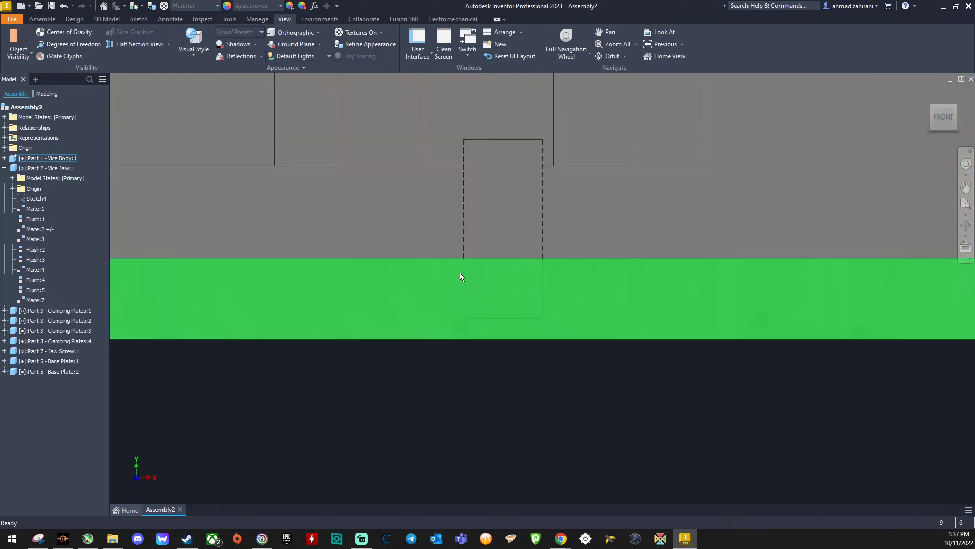
{"action": "scroll", "coordinate": [480, 216], "scroll_direction": "down", "scroll_amount": 5}
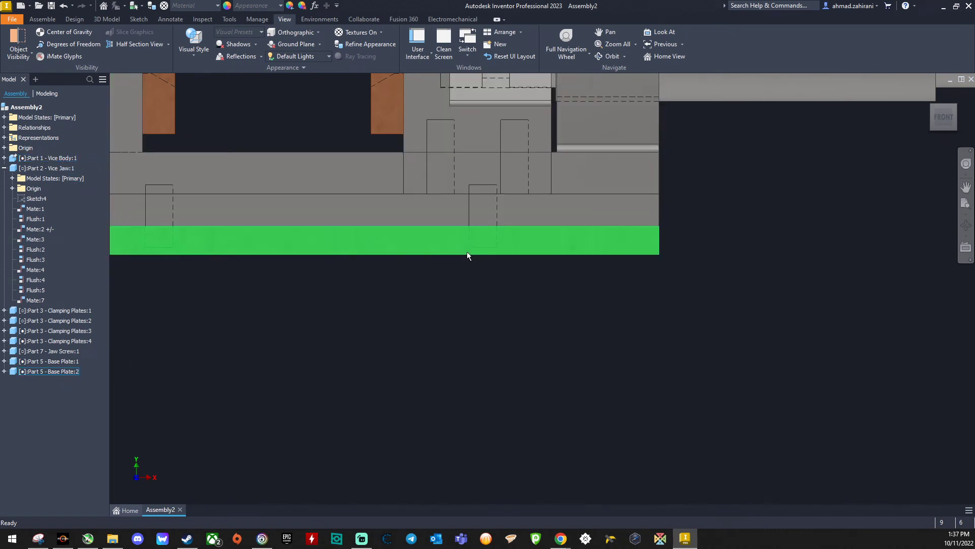
Step: Return to the home view and set the visual style to Shaded with Edges
{"action": "scroll", "coordinate": [467, 251], "scroll_direction": "down", "scroll_amount": 2}
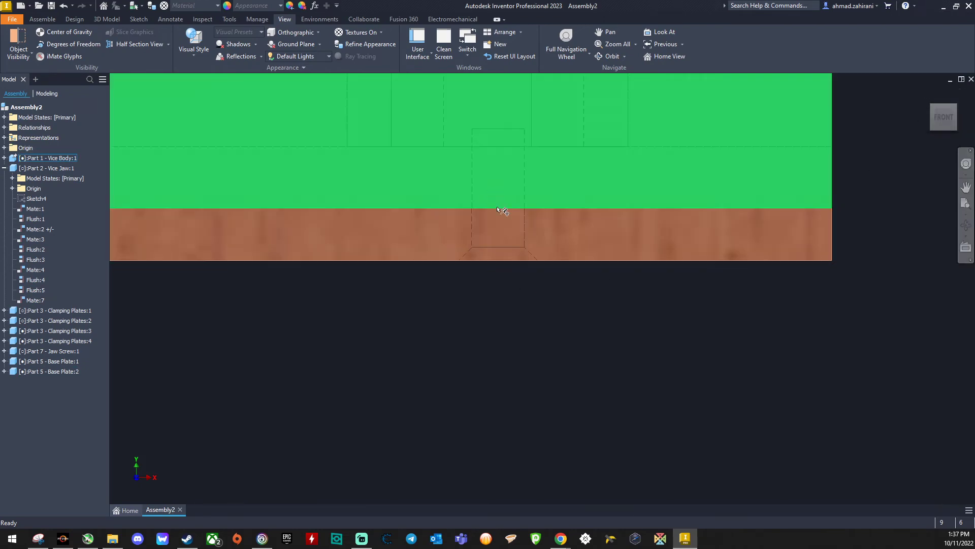
{"action": "left_click", "coordinate": [928, 94]}
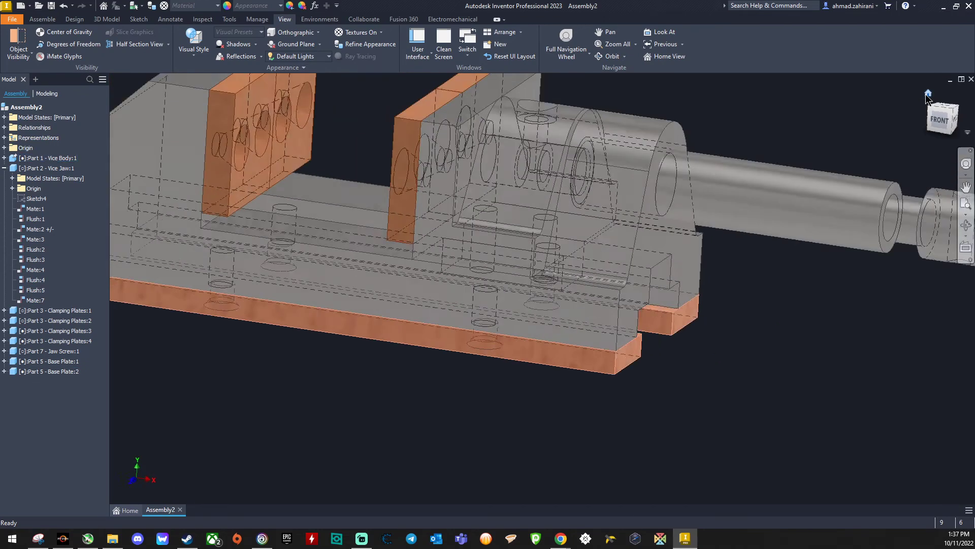
{"action": "left_click", "coordinate": [195, 60]}
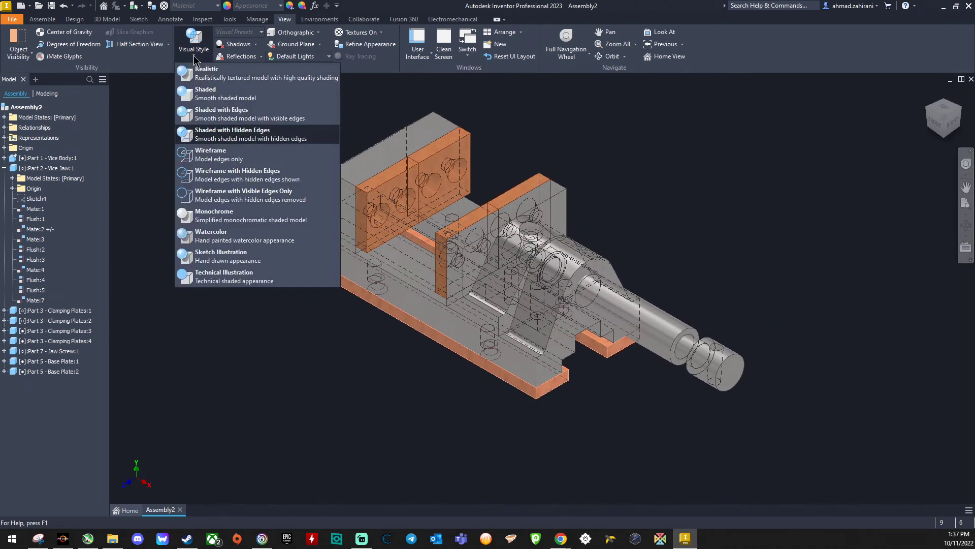
{"action": "left_click", "coordinate": [217, 121]}
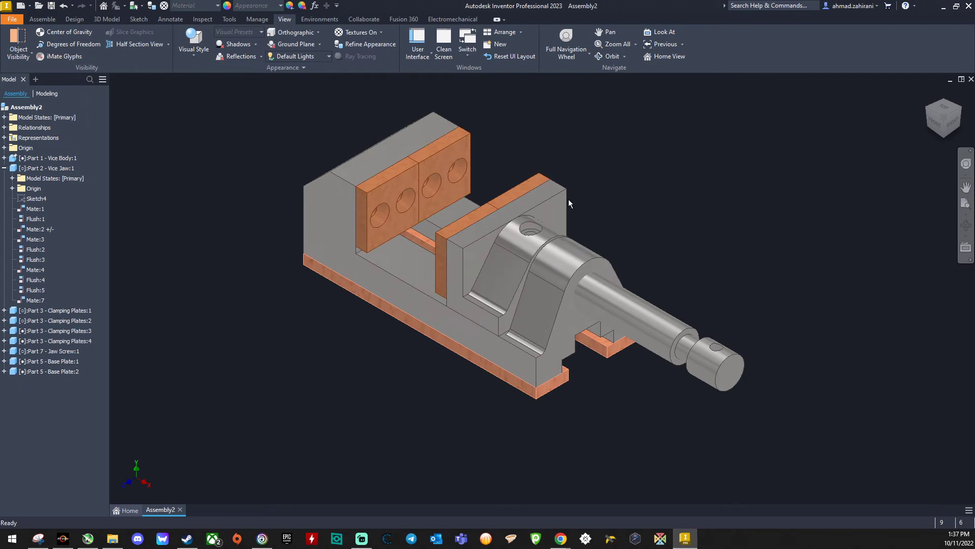
Step: Place one Part 6 - Screw Bar beside the vice, rotated 90° about the Y axis
{"action": "left_click", "coordinate": [38, 20]}
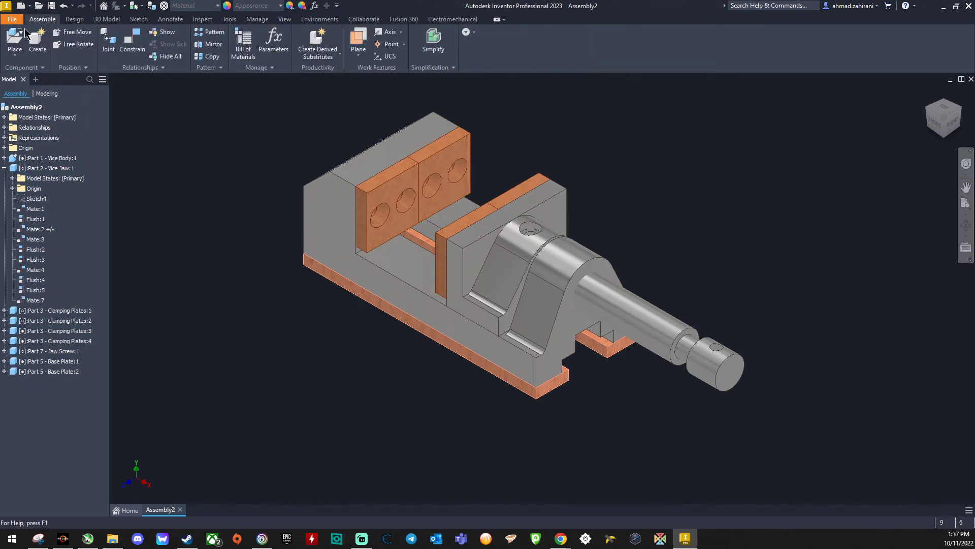
{"action": "left_click", "coordinate": [25, 31]}
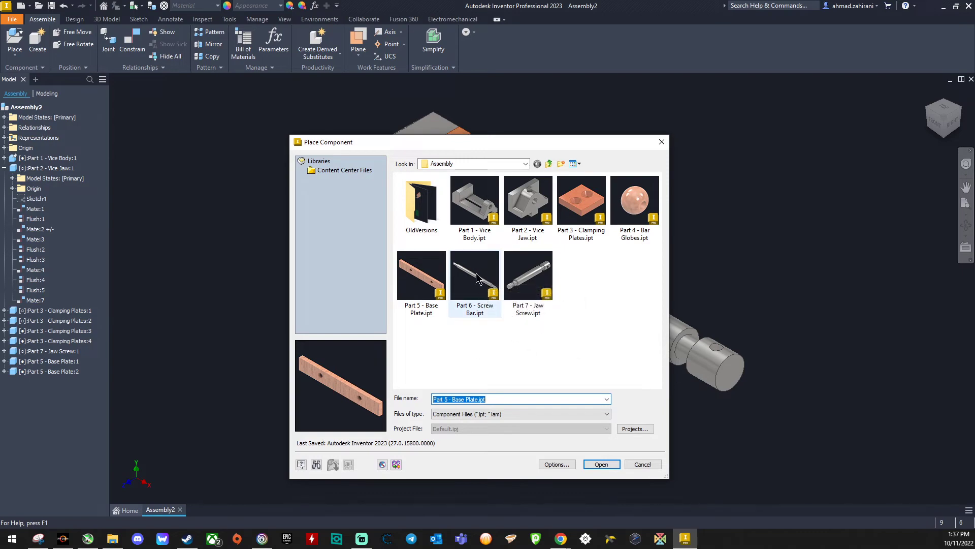
{"action": "left_click", "coordinate": [478, 278]}
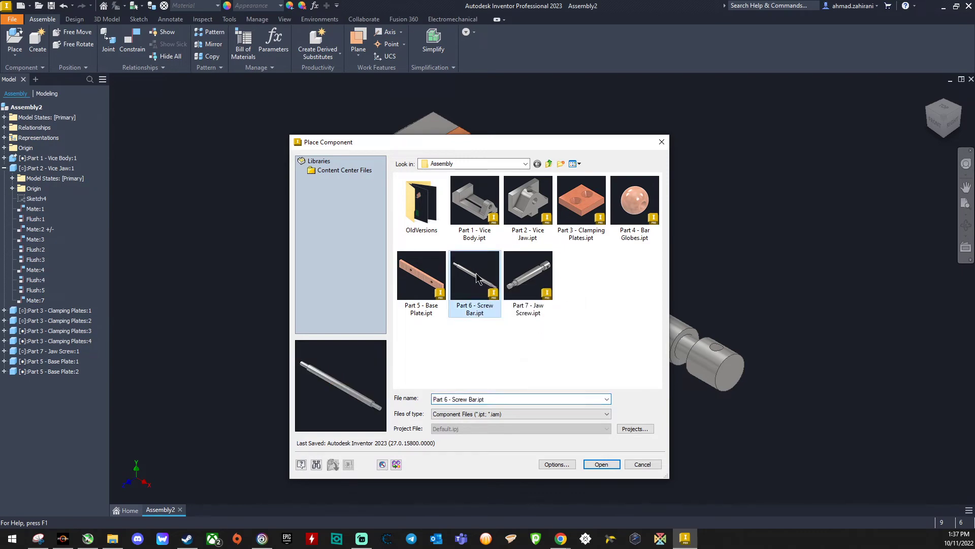
{"action": "left_click", "coordinate": [607, 467]}
{"action": "right_click", "coordinate": [801, 260]}
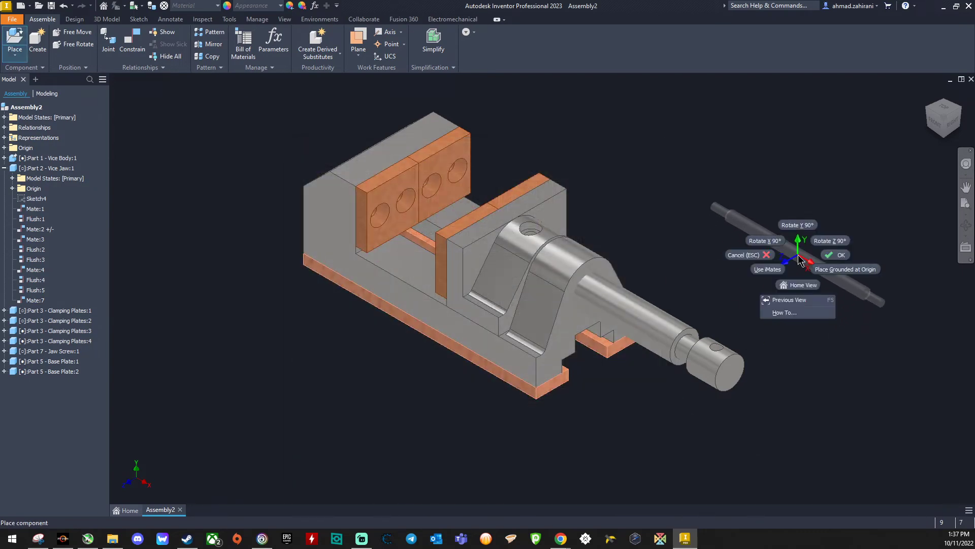
{"action": "left_click", "coordinate": [798, 226]}
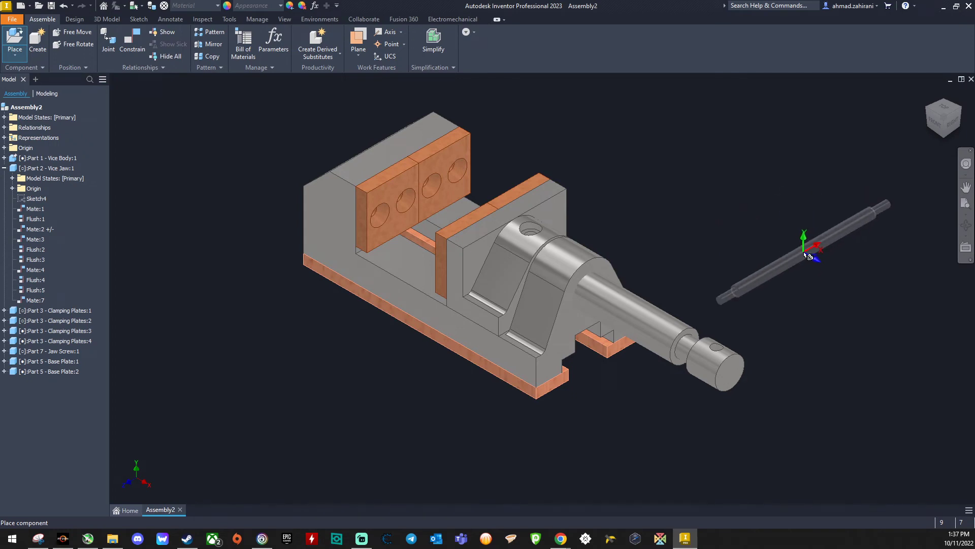
{"action": "left_click", "coordinate": [808, 255]}
{"action": "right_click", "coordinate": [757, 201]}
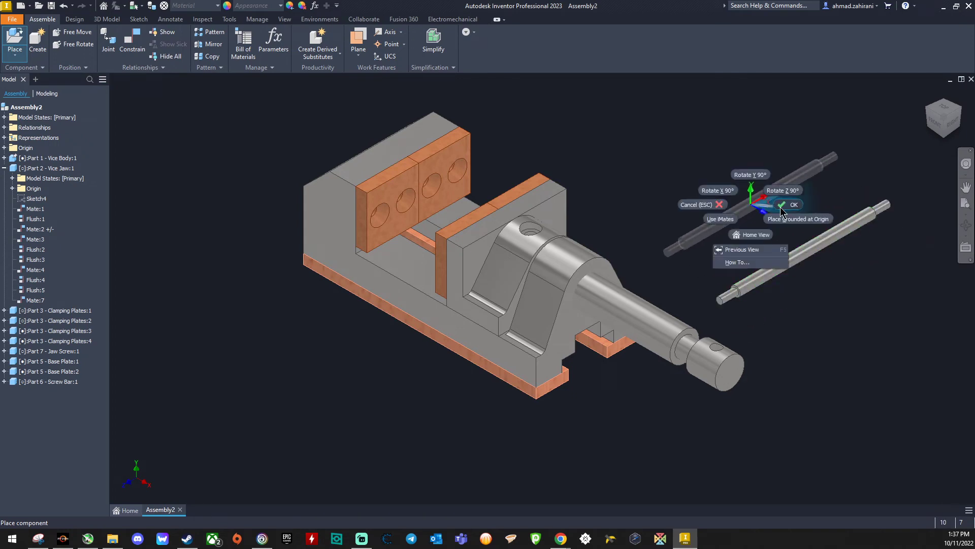
{"action": "left_click", "coordinate": [789, 211]}
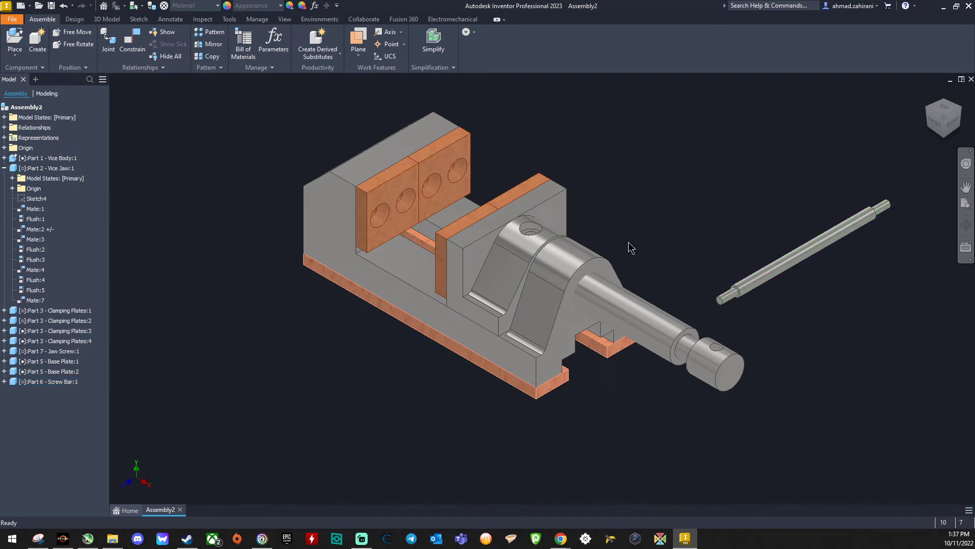
Step: Insert a Part 4 - Bar Globes component rotated 90° about Y near the screw bar's end closest to the jaw screw
{"action": "left_click", "coordinate": [14, 52]}
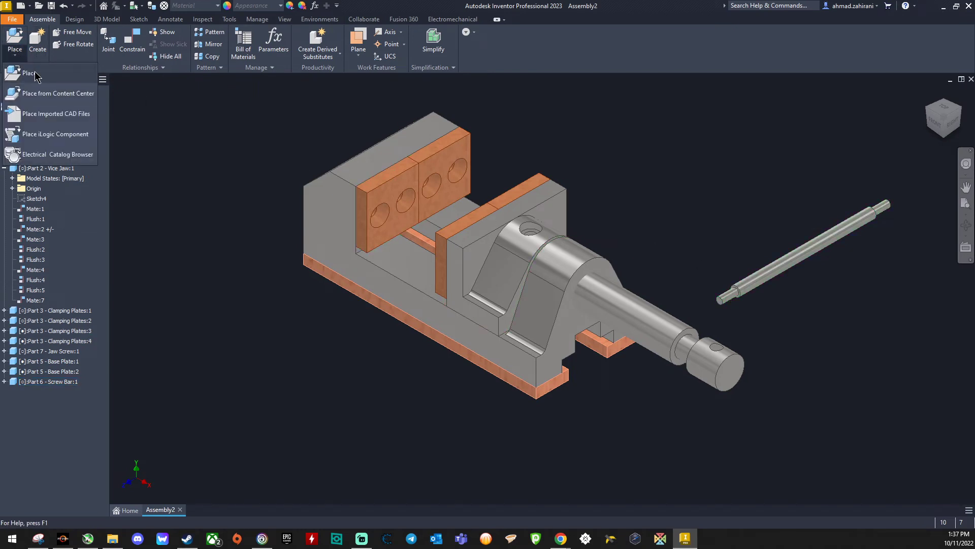
{"action": "left_click", "coordinate": [62, 89]}
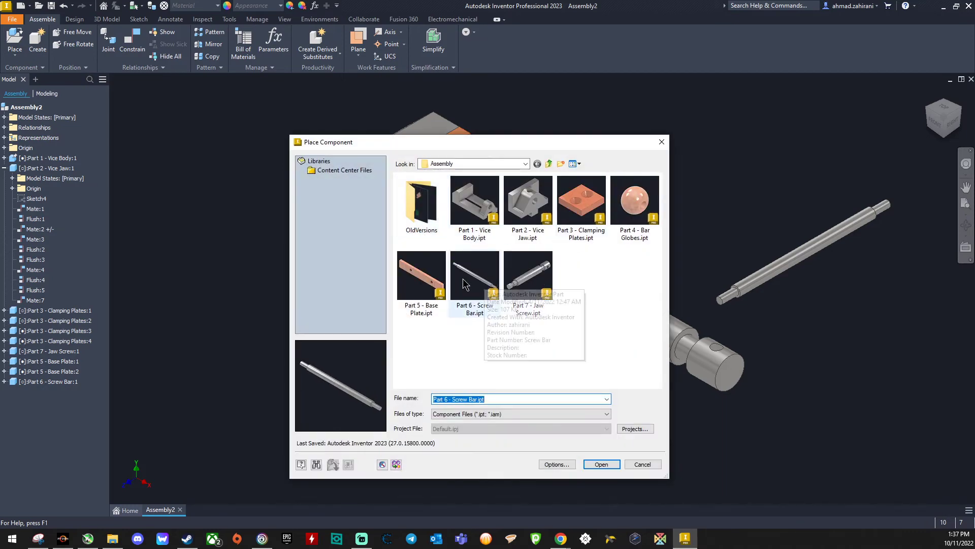
{"action": "left_click", "coordinate": [625, 213]}
{"action": "left_click", "coordinate": [594, 463]}
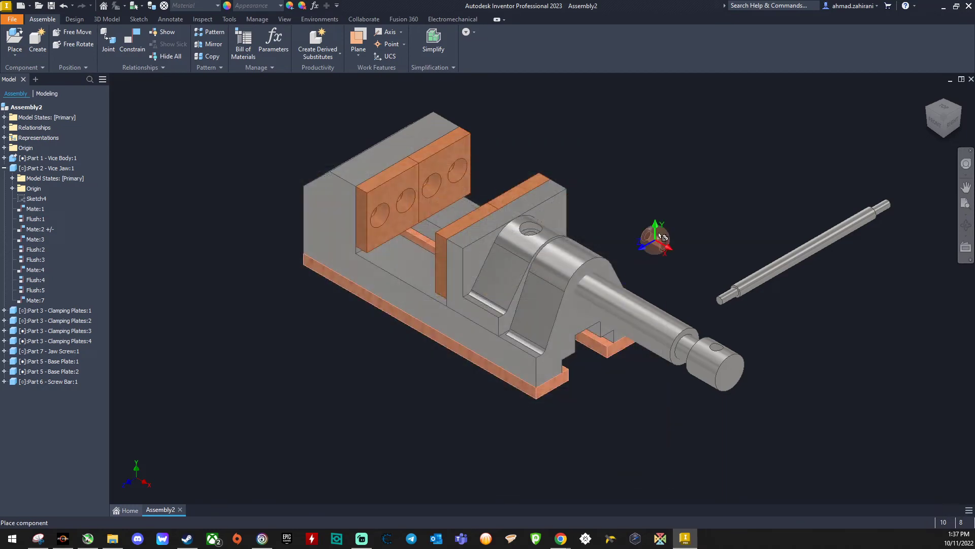
{"action": "right_click", "coordinate": [699, 184]}
{"action": "left_click", "coordinate": [697, 154]}
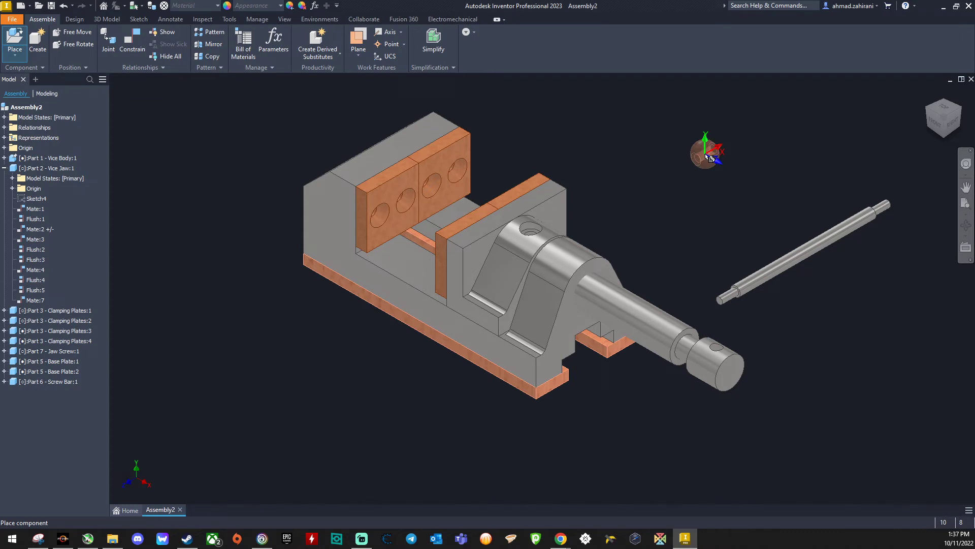
{"action": "left_click", "coordinate": [692, 290]}
Step: Place a second bar globe near the screw bar's far end, turned further about Y, and finish placing
{"action": "right_click", "coordinate": [764, 201]}
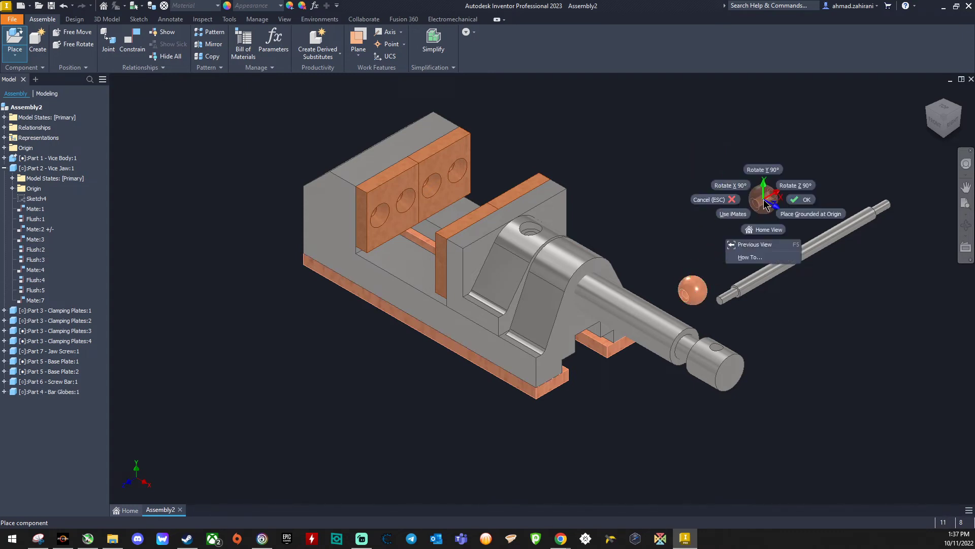
{"action": "left_click", "coordinate": [767, 174]}
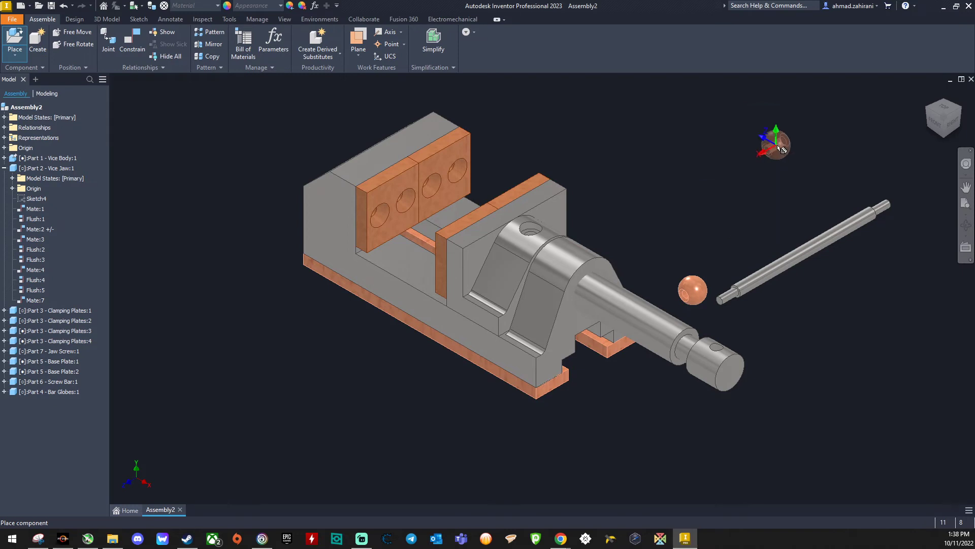
{"action": "left_click", "coordinate": [884, 174]}
{"action": "right_click", "coordinate": [714, 173]}
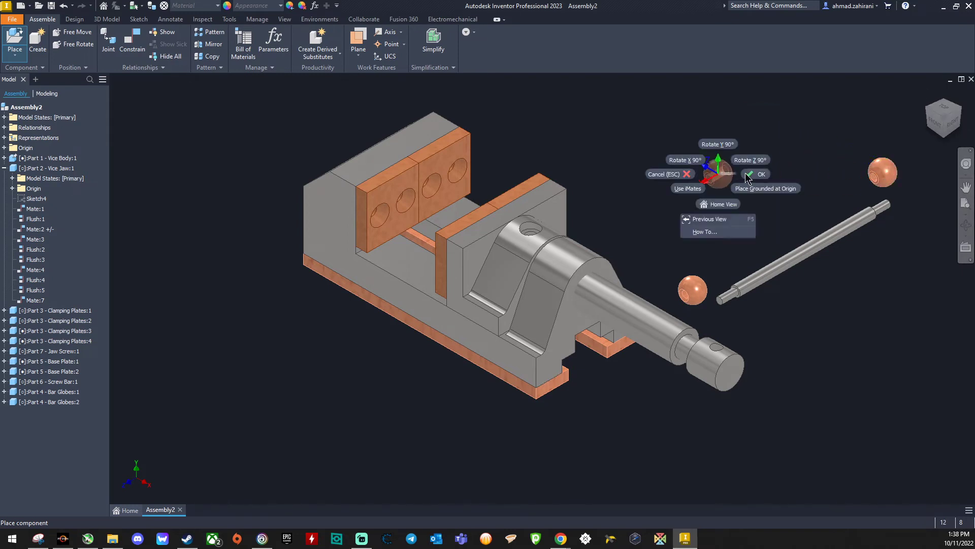
{"action": "left_click", "coordinate": [752, 179]}
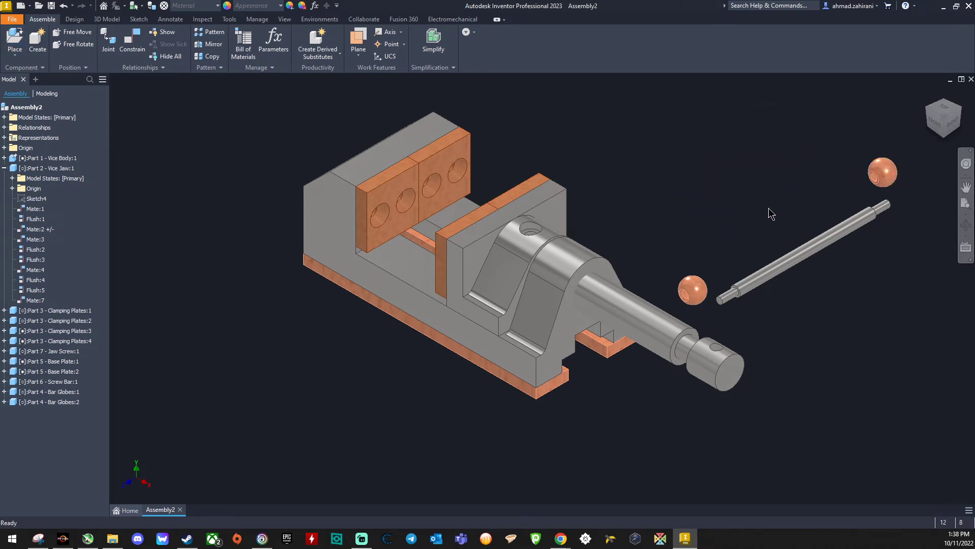
Step: Examine the holes in both bar globes and move the globes closer to the screw bar's ends
{"action": "scroll", "coordinate": [687, 301], "scroll_direction": "up", "scroll_amount": 8}
{"action": "scroll", "coordinate": [687, 301], "scroll_direction": "down", "scroll_amount": 6}
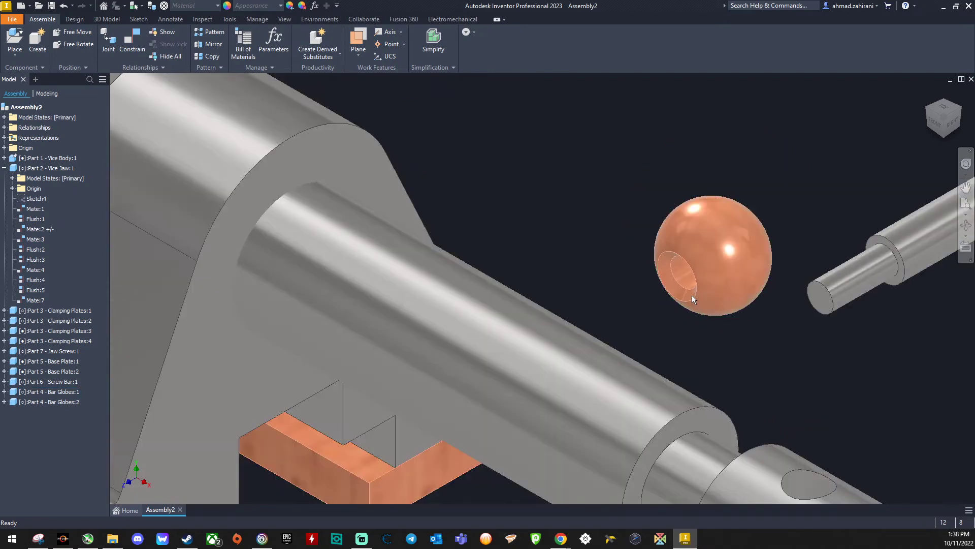
{"action": "scroll", "coordinate": [728, 282], "scroll_direction": "down", "scroll_amount": 4}
{"action": "scroll", "coordinate": [917, 143], "scroll_direction": "up", "scroll_amount": 6}
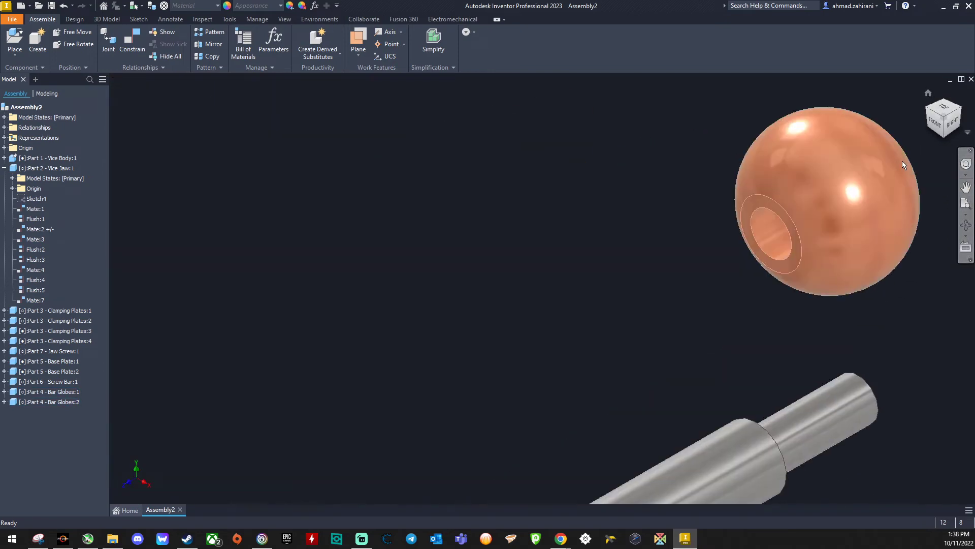
{"action": "scroll", "coordinate": [794, 231], "scroll_direction": "down", "scroll_amount": 5}
{"action": "scroll", "coordinate": [792, 227], "scroll_direction": "down", "scroll_amount": 3}
{"action": "left_click_drag", "start_coordinate": [794, 227], "coordinate": [751, 250]}
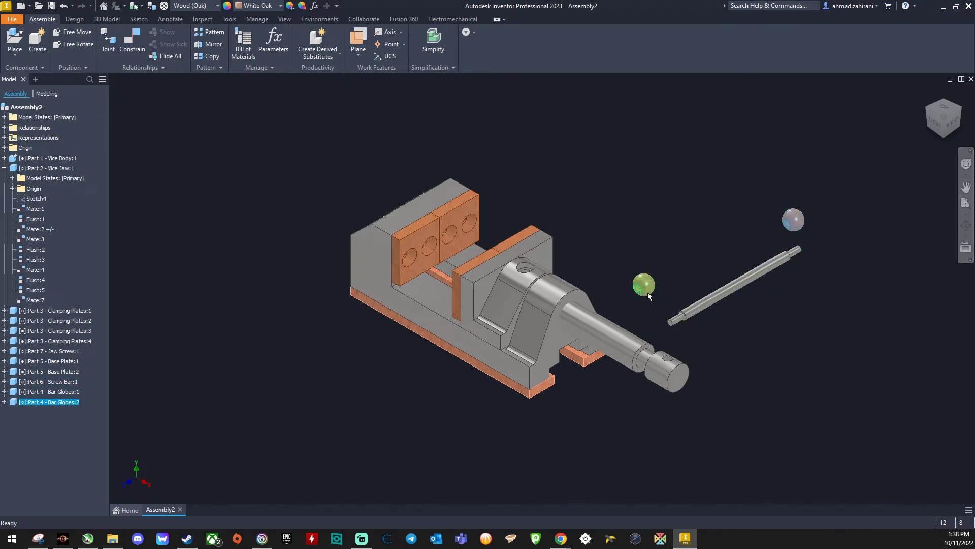
{"action": "left_click_drag", "start_coordinate": [647, 287], "coordinate": [648, 312]}
{"action": "scroll", "coordinate": [654, 318], "scroll_direction": "up", "scroll_amount": 3}
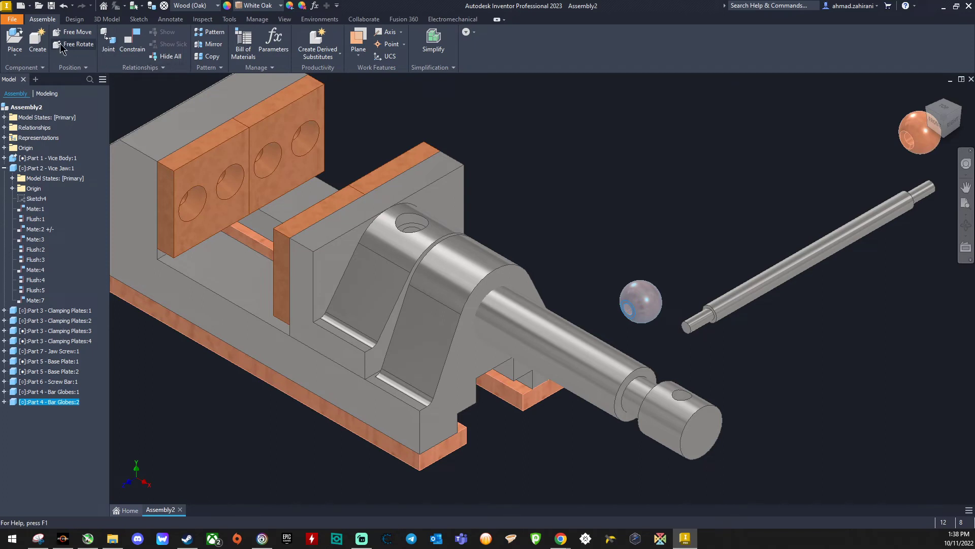
Step: Mate the axis of the globe nearest the jaw screw with the screw bar's axis at a 0 mm offset
{"action": "left_click", "coordinate": [132, 40]}
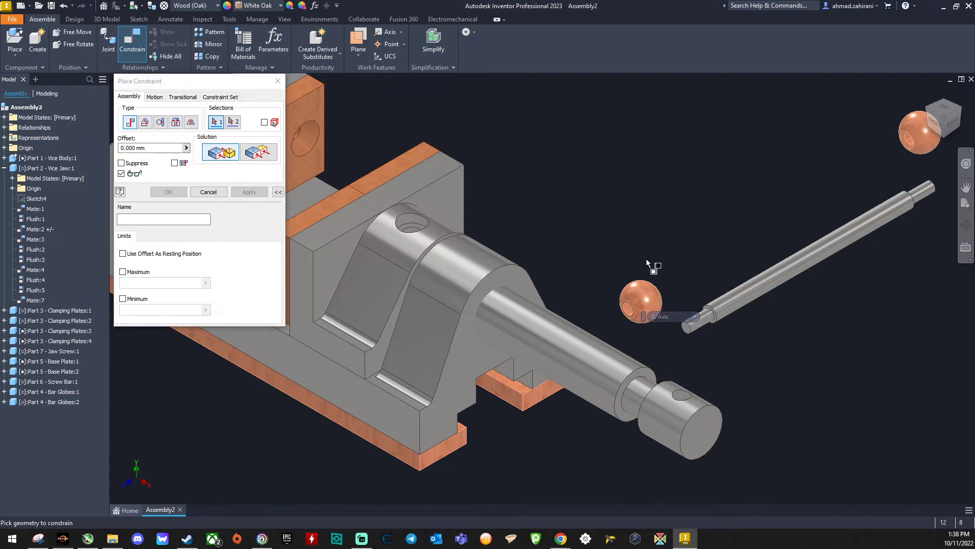
{"action": "left_click", "coordinate": [642, 304]}
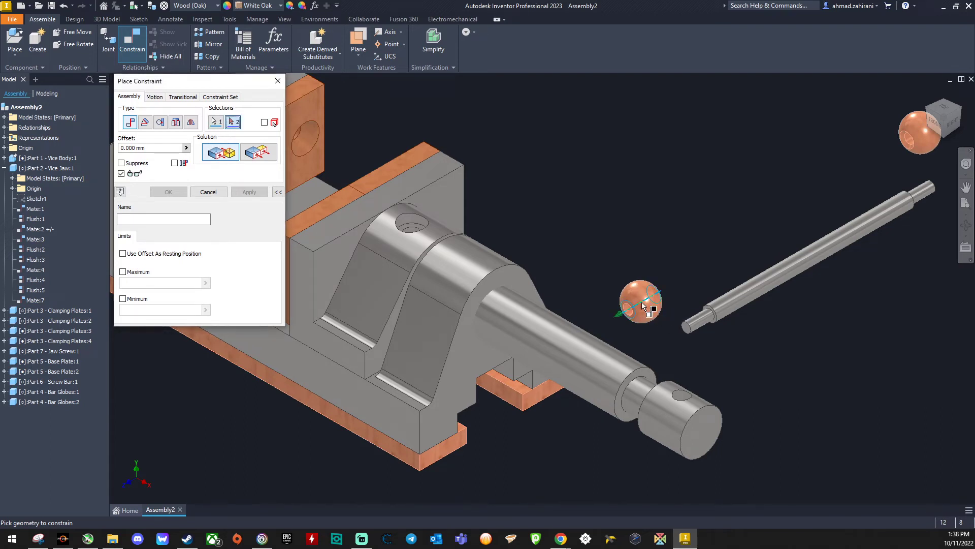
{"action": "left_click", "coordinate": [698, 325]}
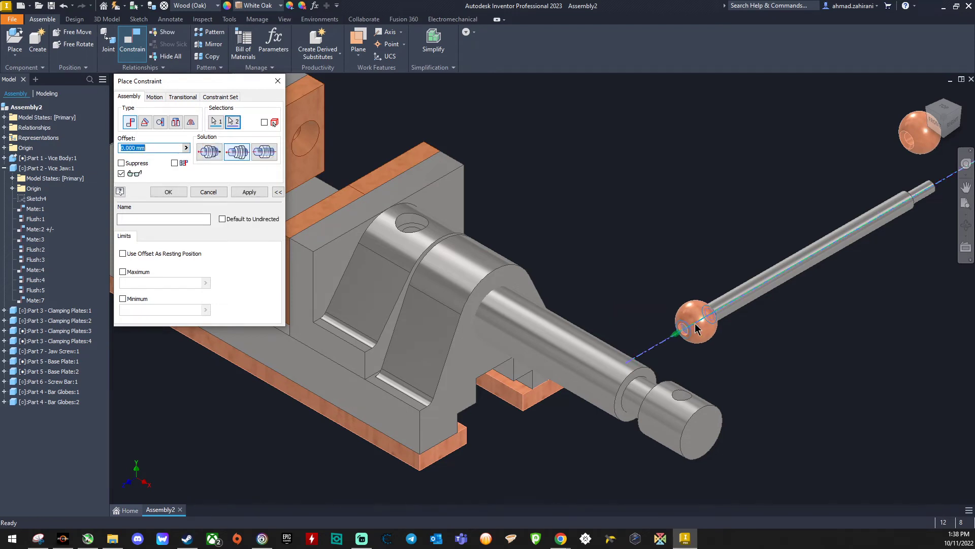
{"action": "left_click", "coordinate": [240, 194]}
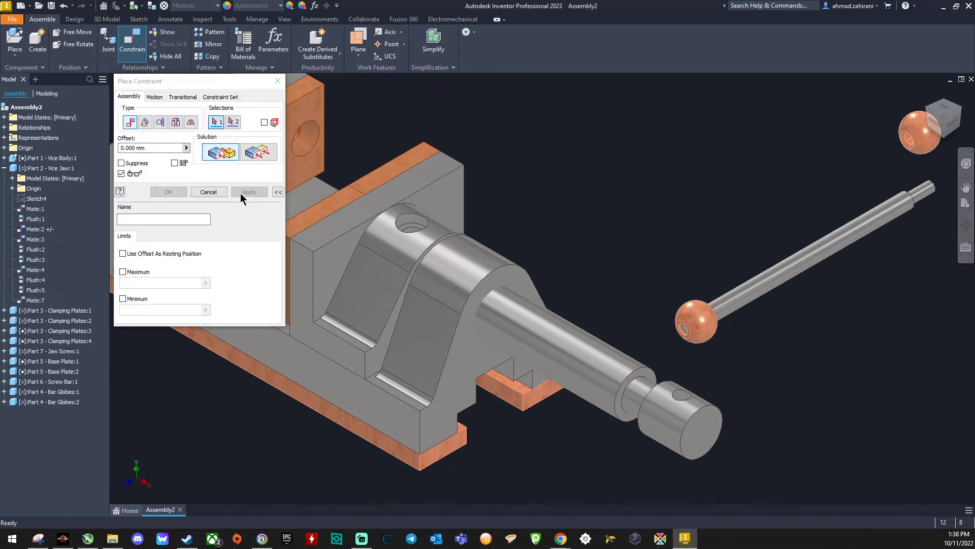
Step: Make the screw bar's end face flush with the flat face around that globe's hole at a 0 mm offset
{"action": "left_click", "coordinate": [259, 154]}
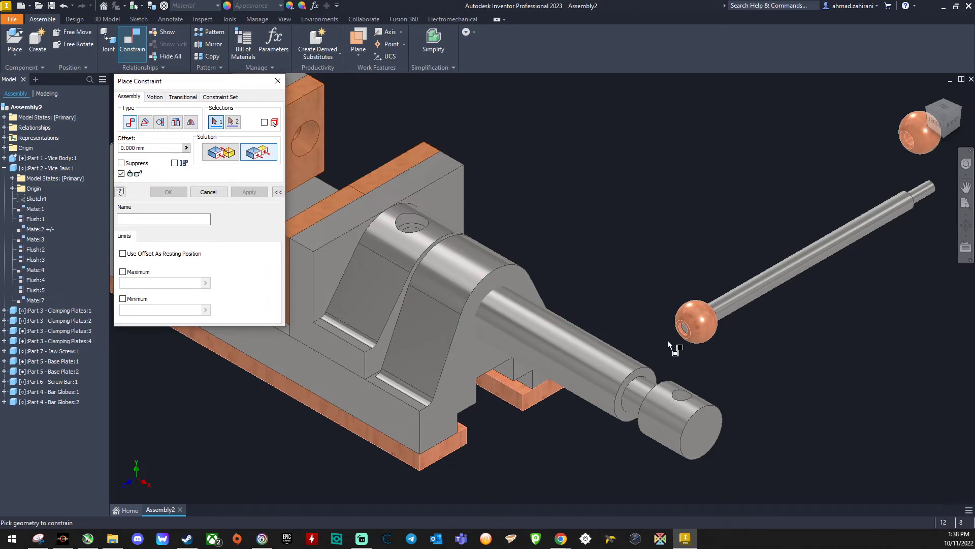
{"action": "scroll", "coordinate": [688, 336], "scroll_direction": "up", "scroll_amount": 5}
{"action": "left_click", "coordinate": [693, 321]}
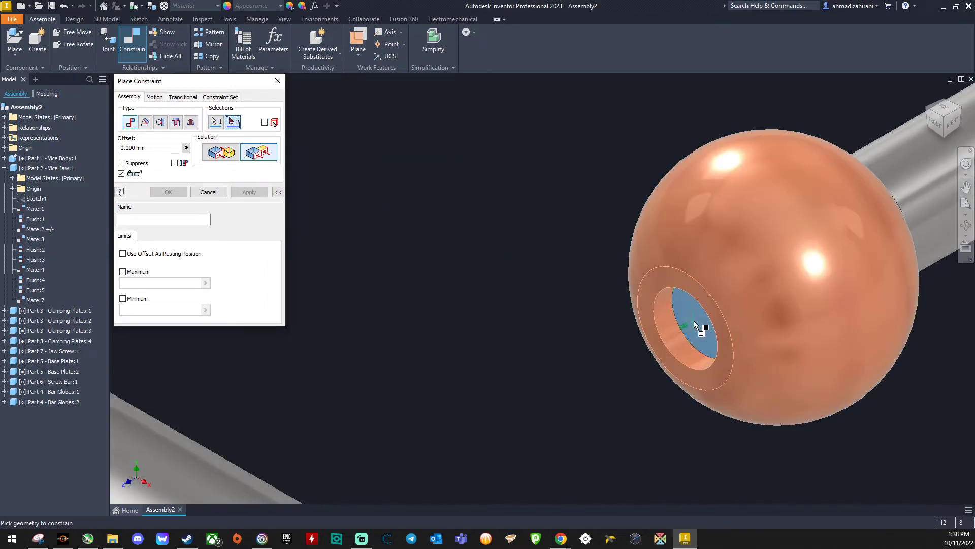
{"action": "left_click", "coordinate": [658, 283]}
{"action": "scroll", "coordinate": [738, 344], "scroll_direction": "down", "scroll_amount": 3}
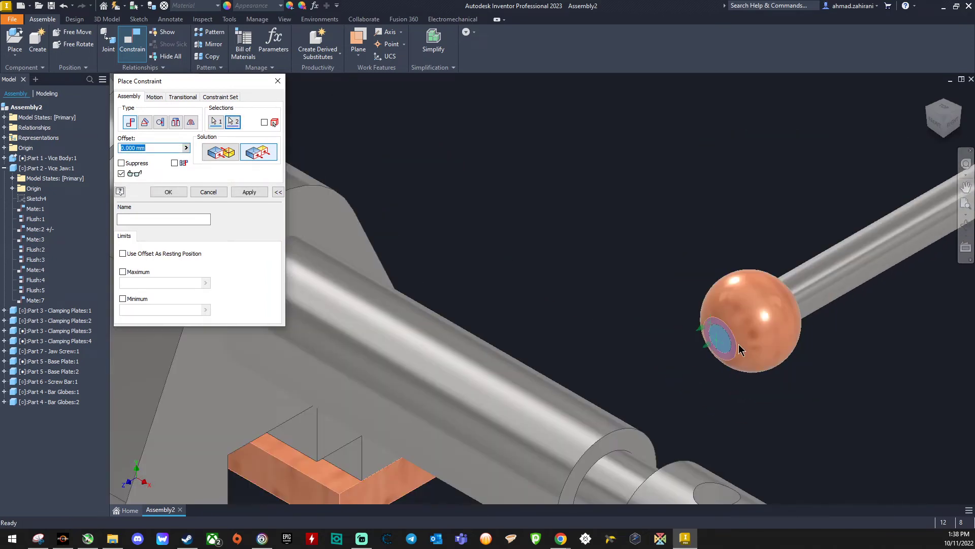
{"action": "left_click", "coordinate": [248, 191]}
Step: Mate the axis of the remaining loose bar globe with the screw bar's axis at a 0 mm offset
{"action": "scroll", "coordinate": [622, 281], "scroll_direction": "down", "scroll_amount": 5}
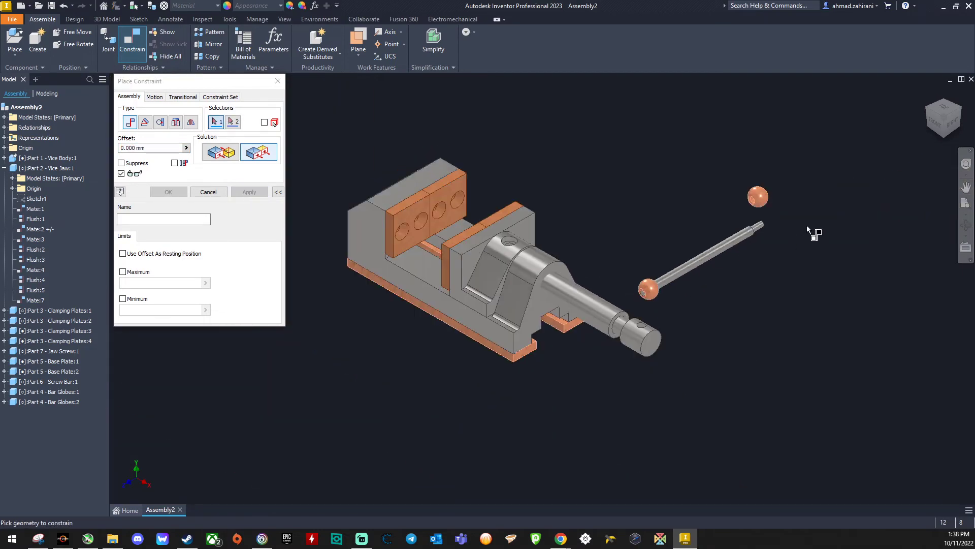
{"action": "mouse_move", "coordinate": [943, 120]}
{"action": "left_mouse_down"}
{"action": "mouse_move", "coordinate": [902, 115]}
{"action": "mouse_move", "coordinate": [871, 134]}
{"action": "left_mouse_up"}
{"action": "scroll", "coordinate": [613, 310], "scroll_direction": "up", "scroll_amount": 5}
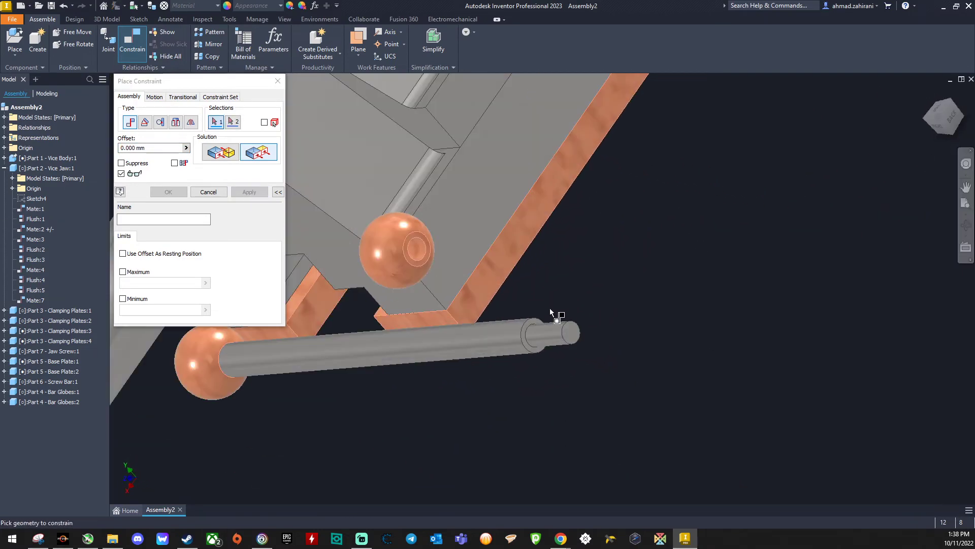
{"action": "left_click", "coordinate": [223, 153]}
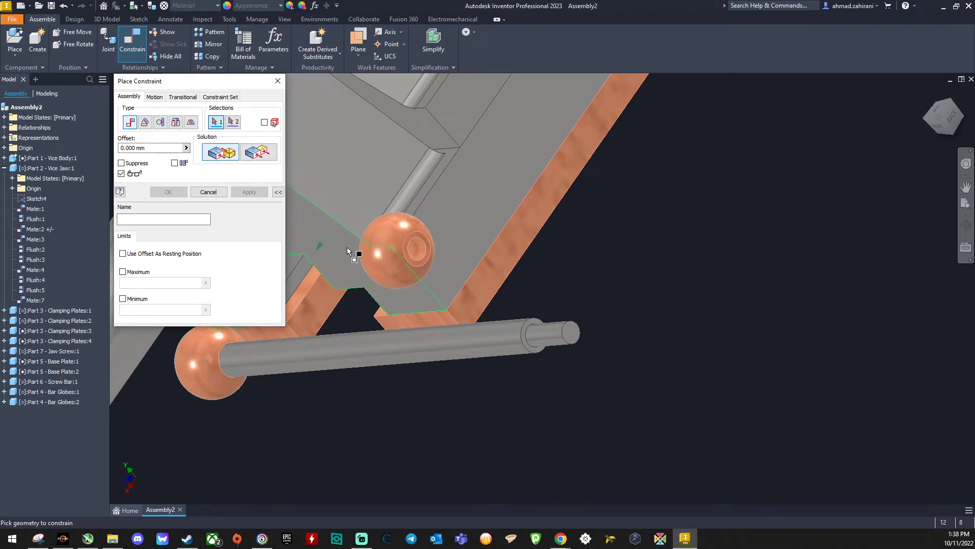
{"action": "left_click", "coordinate": [399, 257]}
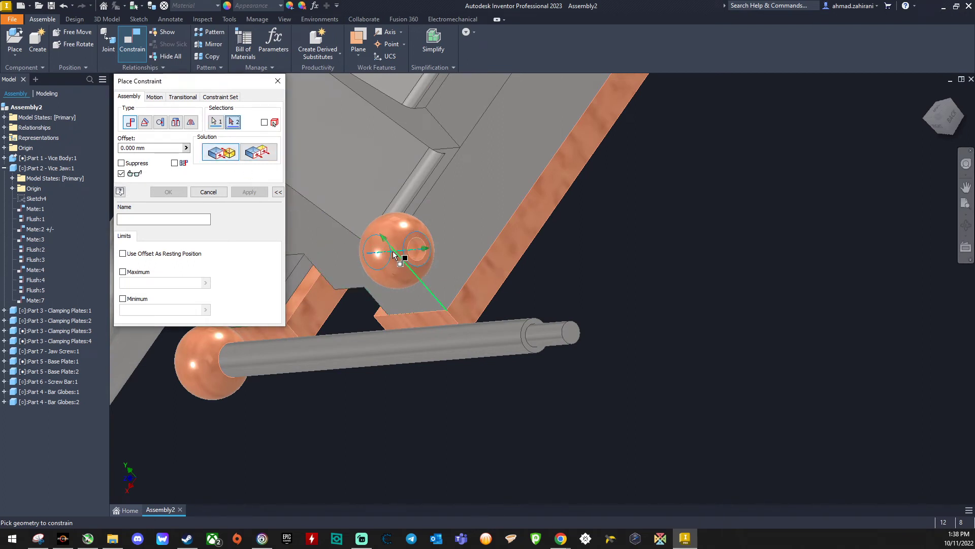
{"action": "left_click", "coordinate": [556, 339]}
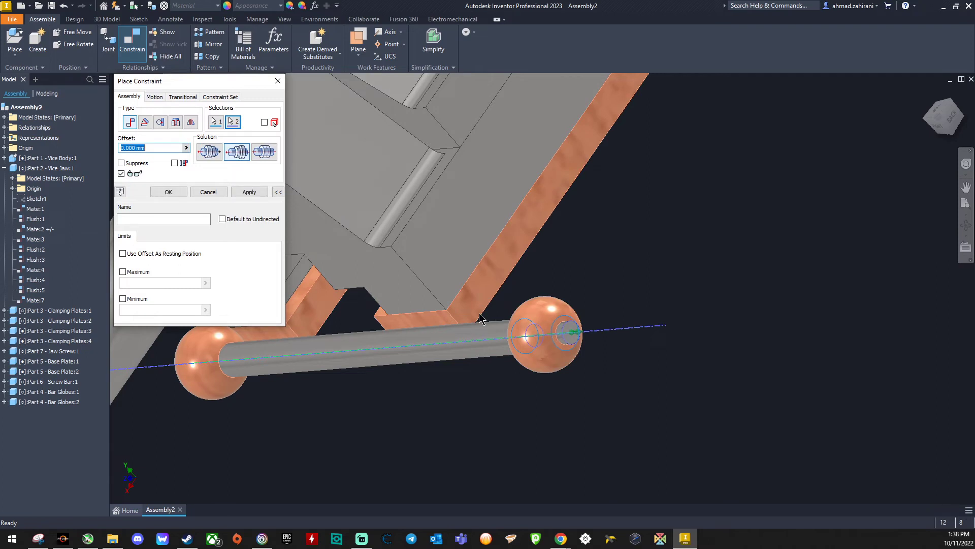
{"action": "left_click", "coordinate": [248, 193]}
Step: Make the screw bar's free end face flush with the flat face around that globe's hole at 0 mm offset, and finish constraining
{"action": "left_click", "coordinate": [259, 151]}
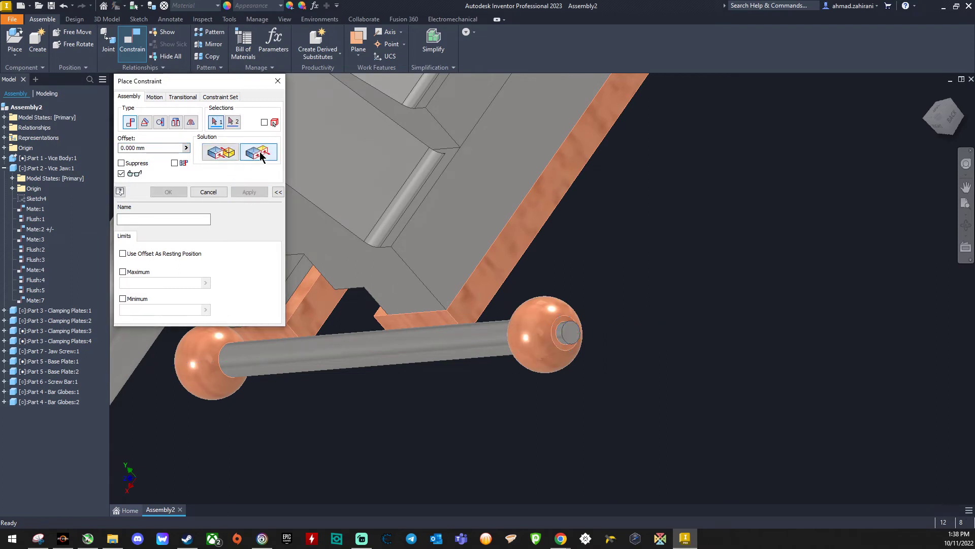
{"action": "left_click", "coordinate": [568, 334]}
{"action": "scroll", "coordinate": [568, 334], "scroll_direction": "down", "scroll_amount": 5}
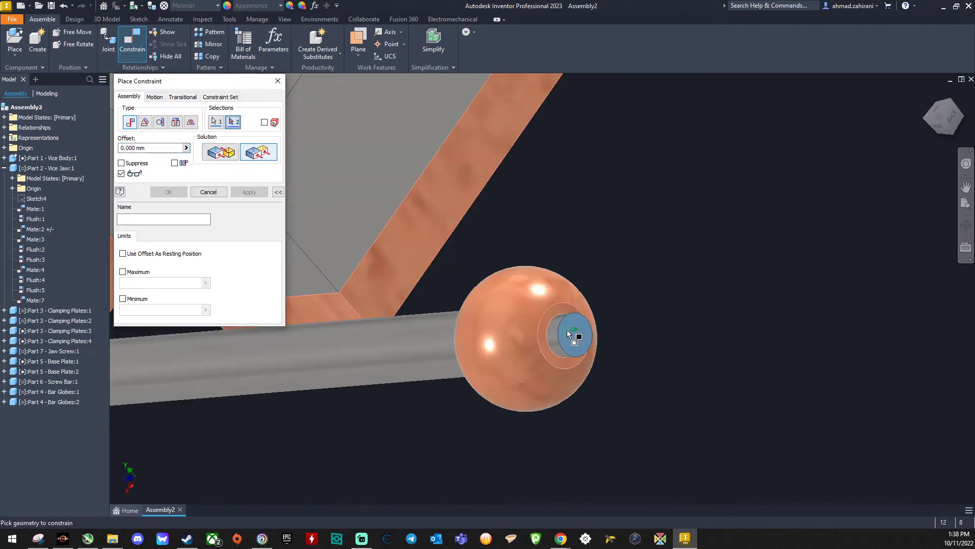
{"action": "left_click", "coordinate": [526, 343]}
{"action": "scroll", "coordinate": [393, 312], "scroll_direction": "up", "scroll_amount": 4}
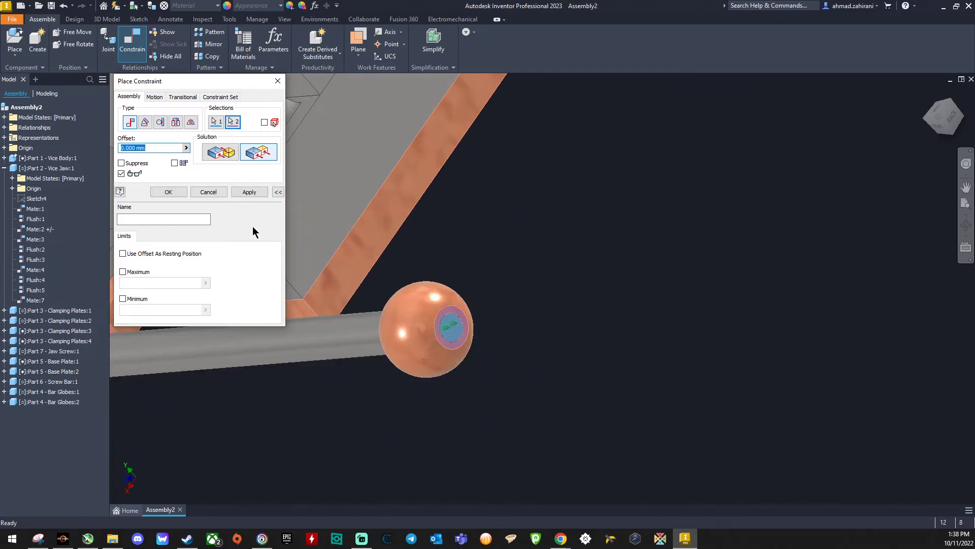
{"action": "left_click", "coordinate": [182, 192]}
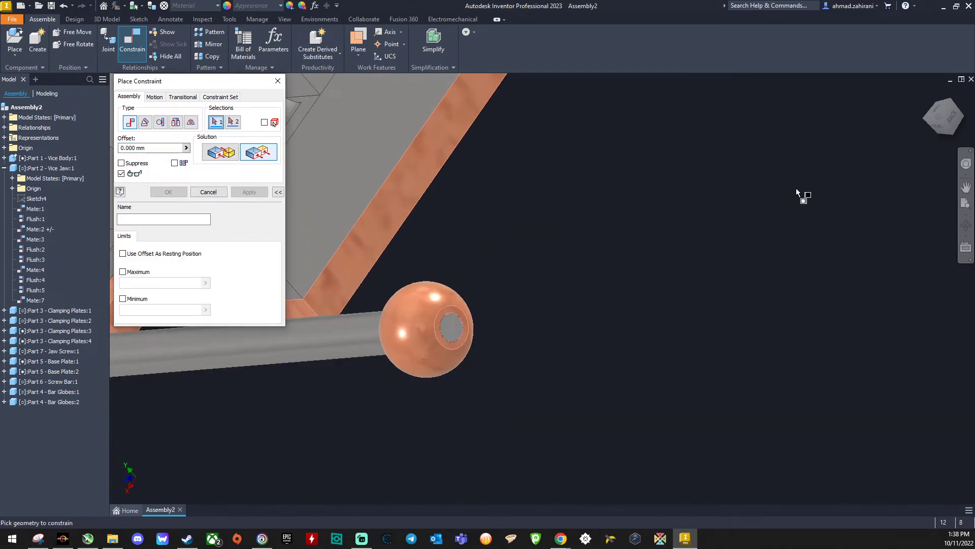
{"action": "left_click", "coordinate": [212, 194]}
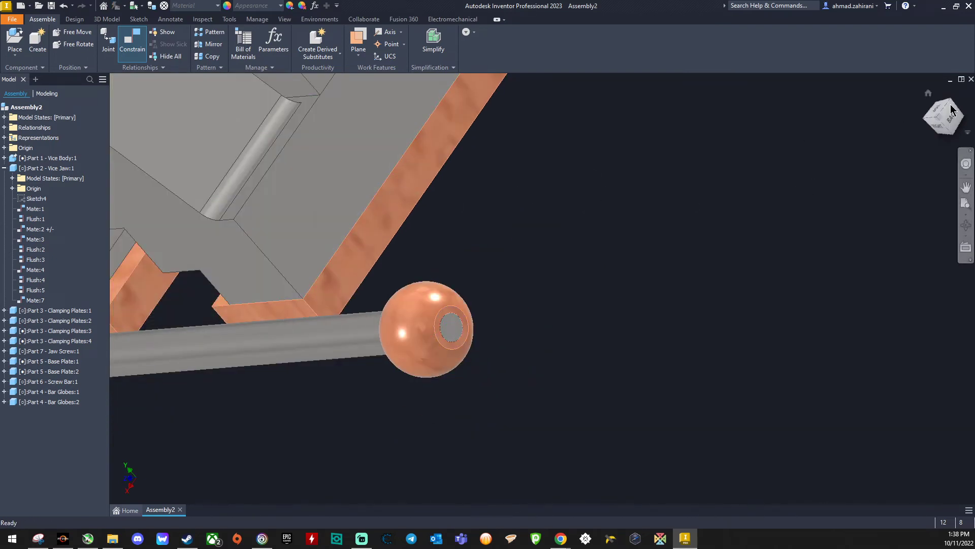
Step: Free-rotate the screw bar until it stands upright and finish rotating
{"action": "left_click", "coordinate": [929, 95]}
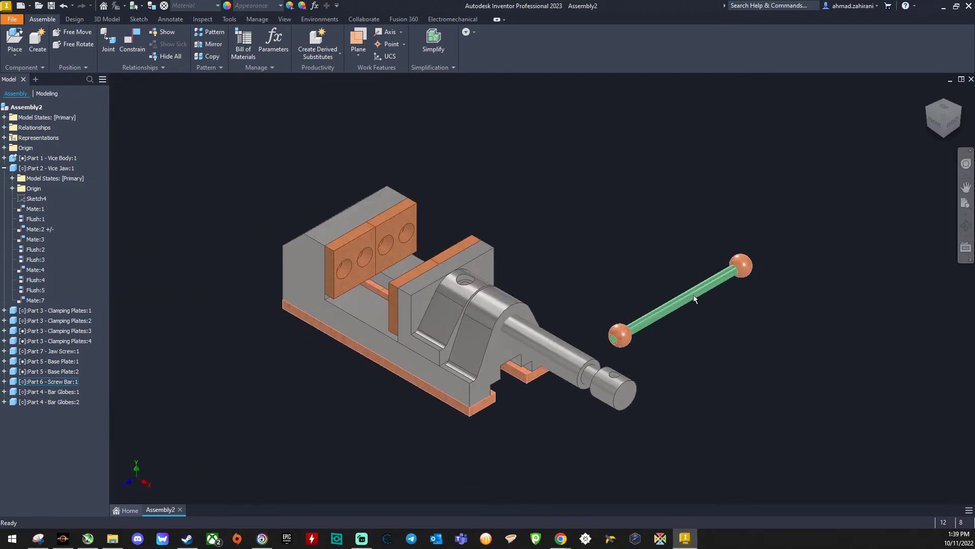
{"action": "left_click", "coordinate": [668, 305]}
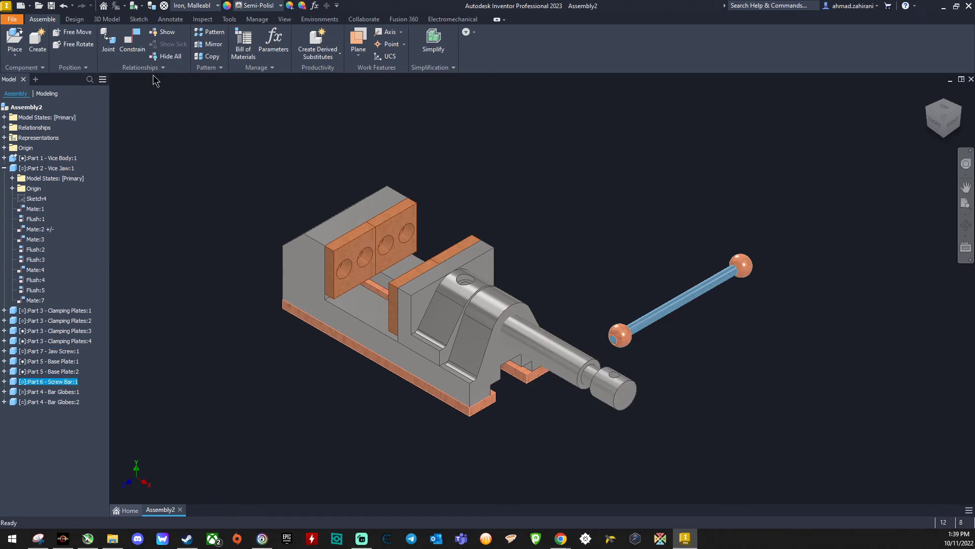
{"action": "left_click", "coordinate": [80, 45]}
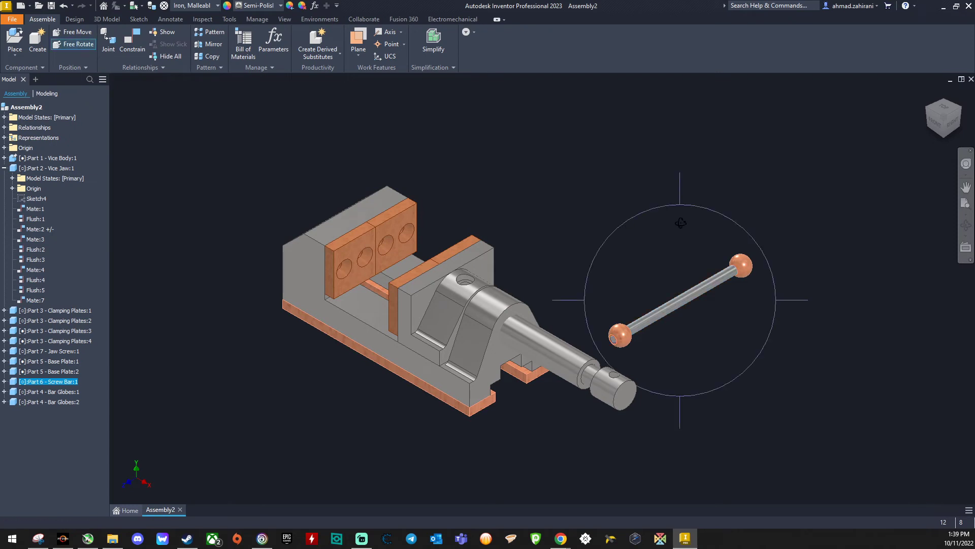
{"action": "left_click_drag", "start_coordinate": [619, 225], "coordinate": [547, 309]}
{"action": "right_click", "coordinate": [544, 230]}
{"action": "left_click", "coordinate": [576, 215]}
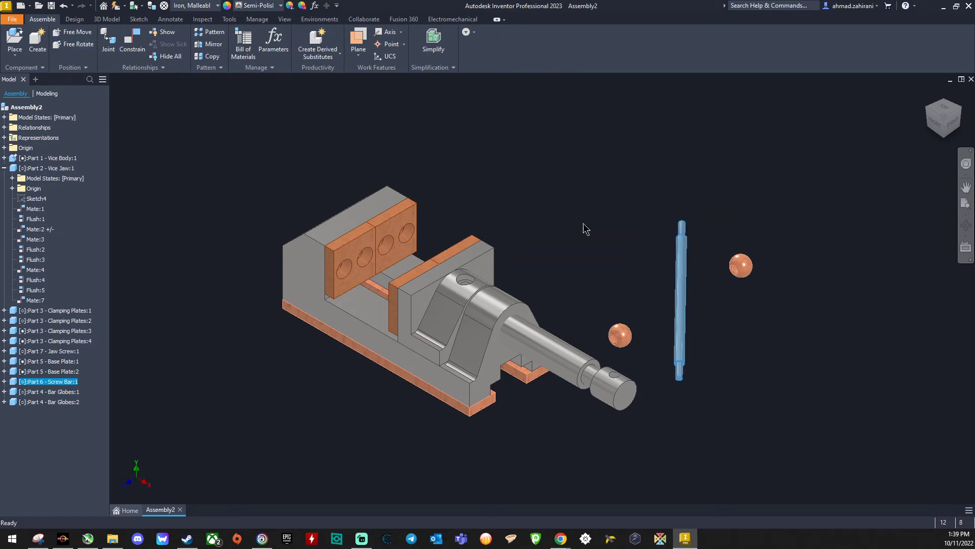
Step: List the constraints of the globe nearest the jaw screw and move the upright screw bar so both globes follow it
{"action": "left_click", "coordinate": [731, 299]}
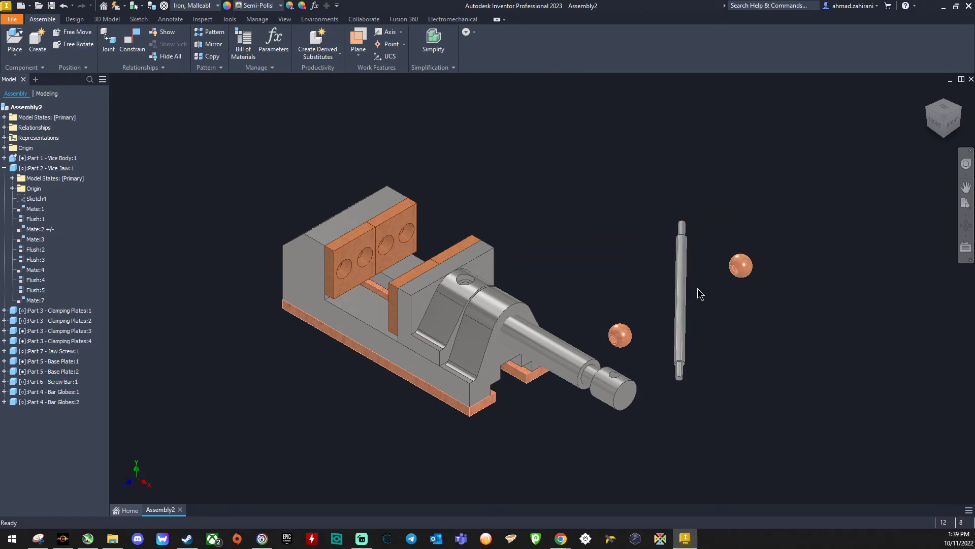
{"action": "left_click", "coordinate": [626, 339]}
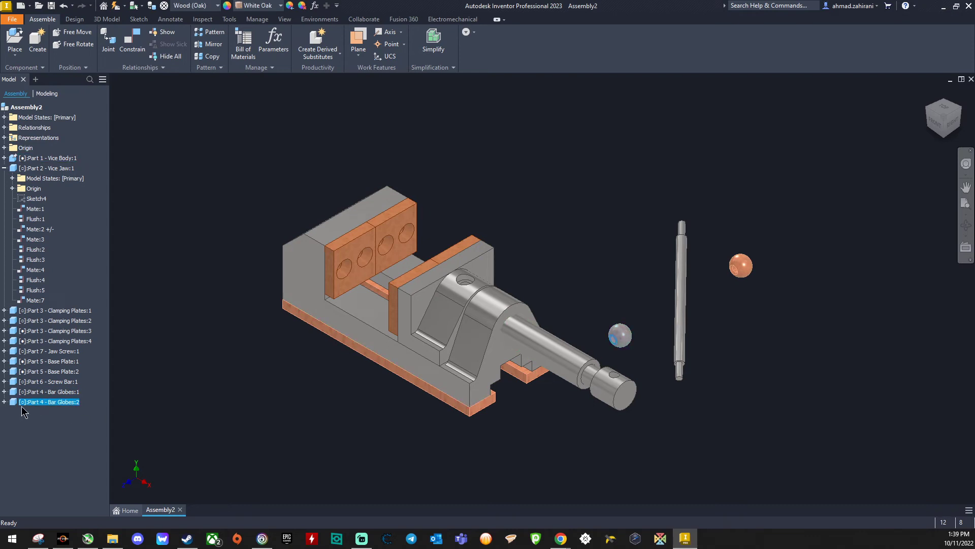
{"action": "left_click", "coordinate": [5, 402]}
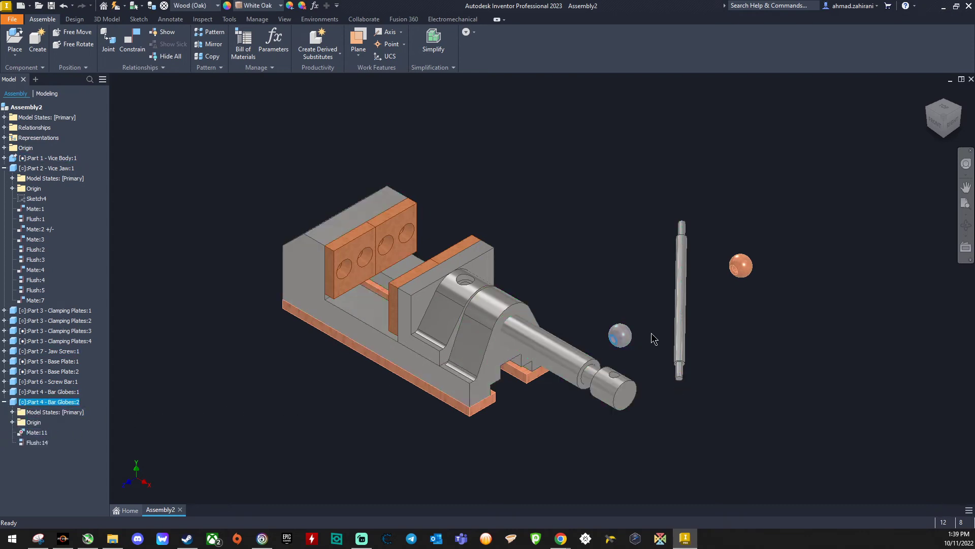
{"action": "scroll", "coordinate": [691, 325], "scroll_direction": "down", "scroll_amount": 3}
{"action": "left_click_drag", "start_coordinate": [671, 294], "coordinate": [694, 273]}
{"action": "scroll", "coordinate": [679, 306], "scroll_direction": "up", "scroll_amount": 5}
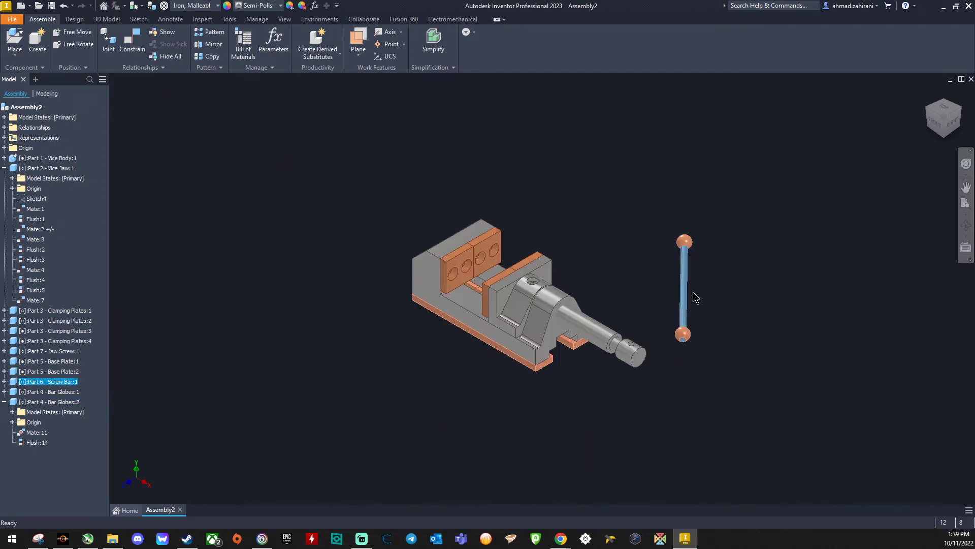
{"action": "scroll", "coordinate": [679, 288], "scroll_direction": "down", "scroll_amount": 4}
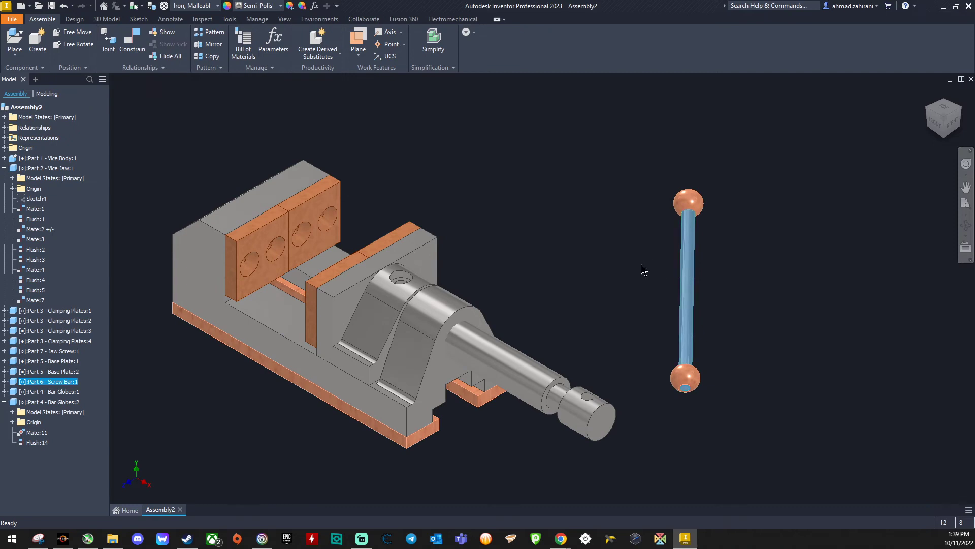
{"action": "left_click_drag", "start_coordinate": [695, 223], "coordinate": [692, 204]}
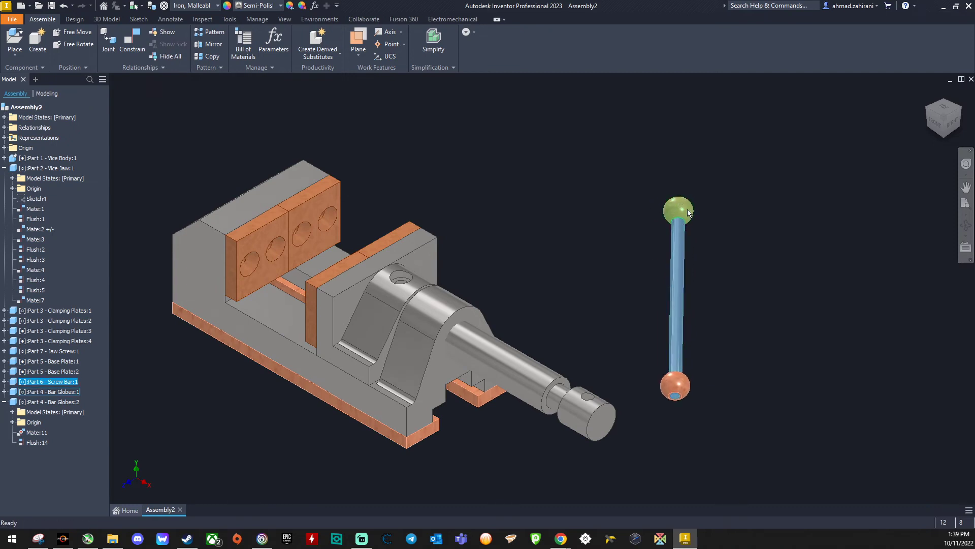
{"action": "left_click_drag", "start_coordinate": [675, 263], "coordinate": [689, 211]}
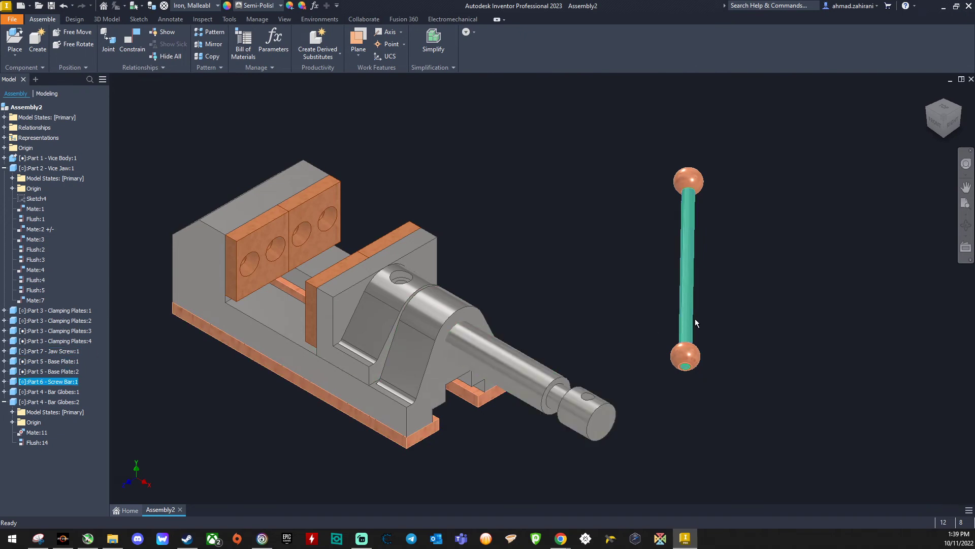
Step: Mate the screw bar's axis with the axis of the cross hole in the jaw screw's head at a 0 mm offset
{"action": "left_click", "coordinate": [132, 50]}
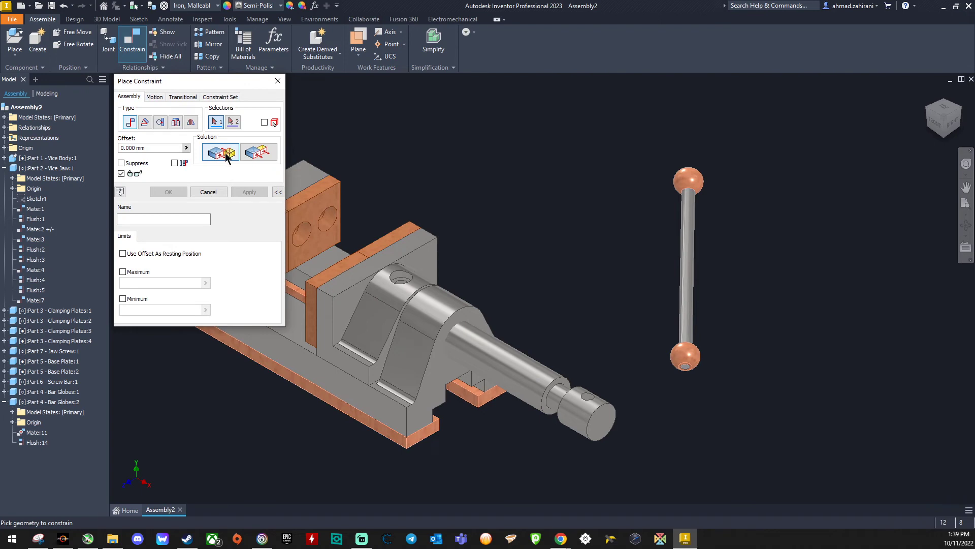
{"action": "left_click", "coordinate": [687, 259]}
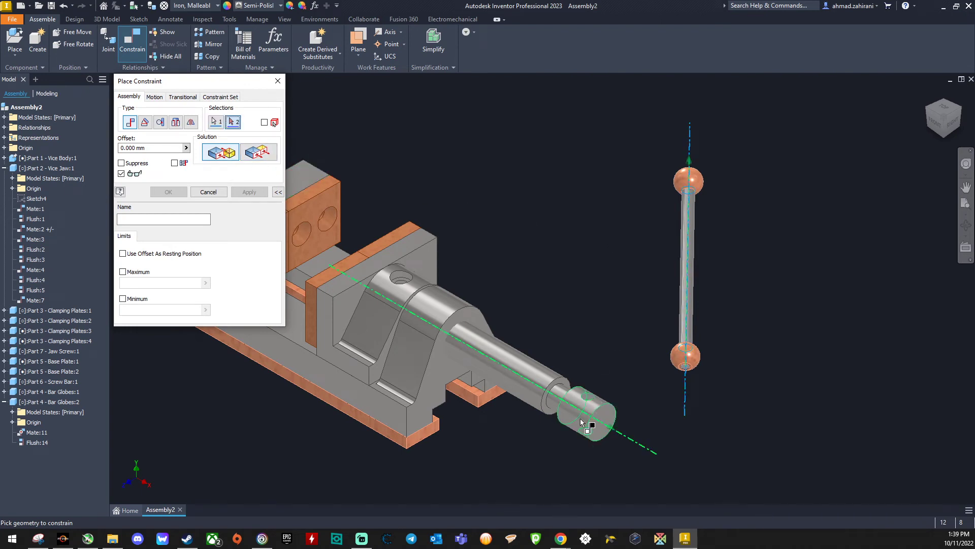
{"action": "scroll", "coordinate": [584, 414], "scroll_direction": "up", "scroll_amount": 2}
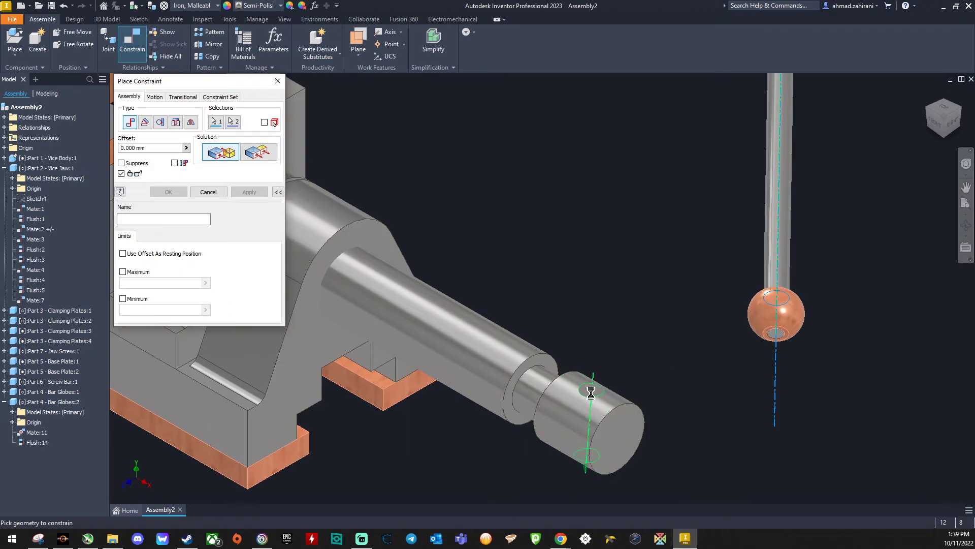
{"action": "left_click", "coordinate": [591, 393]}
{"action": "scroll", "coordinate": [620, 364], "scroll_direction": "down", "scroll_amount": 3}
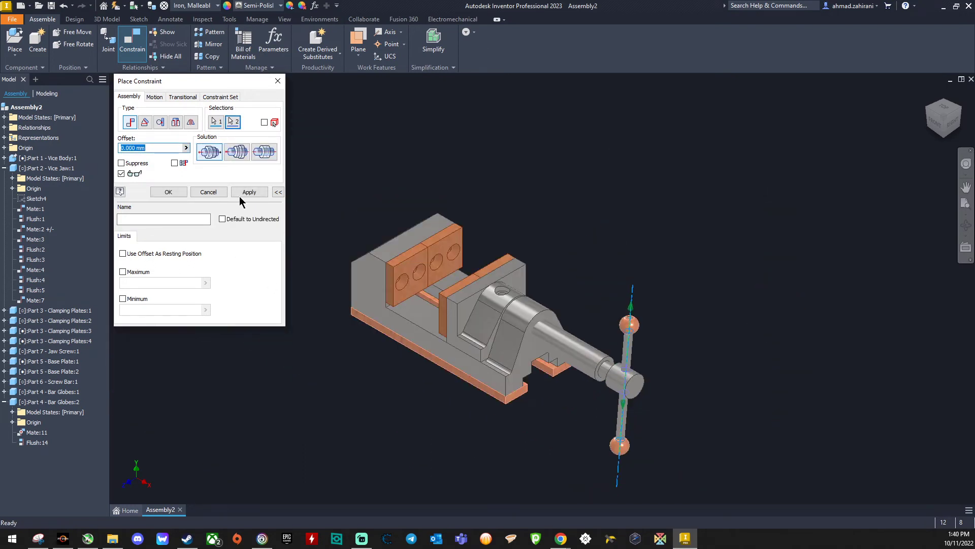
{"action": "left_click", "coordinate": [247, 193]}
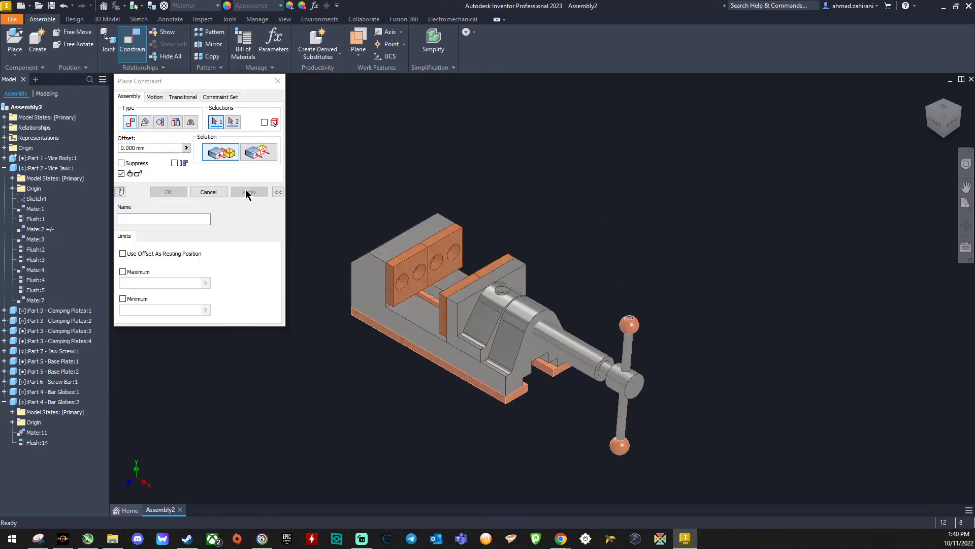
{"action": "left_click", "coordinate": [208, 192]}
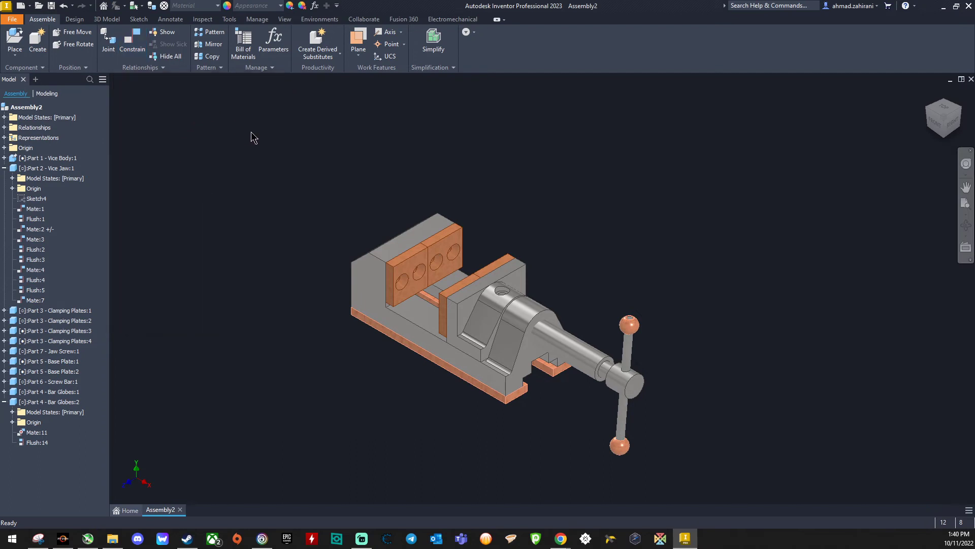
Step: Create a work plane midway between the flat end faces at the screw bar's upper and lower globes
{"action": "left_click", "coordinate": [76, 20]}
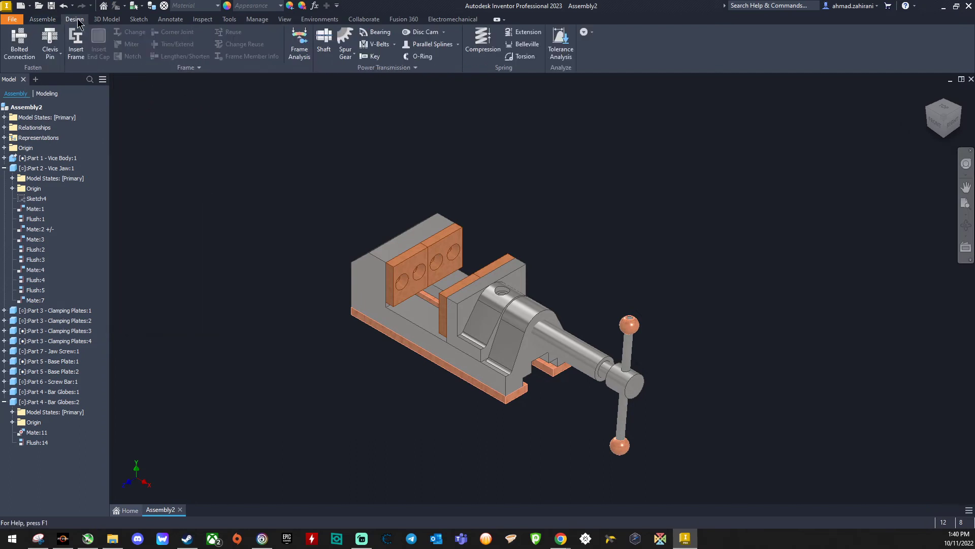
{"action": "left_click", "coordinate": [101, 20]}
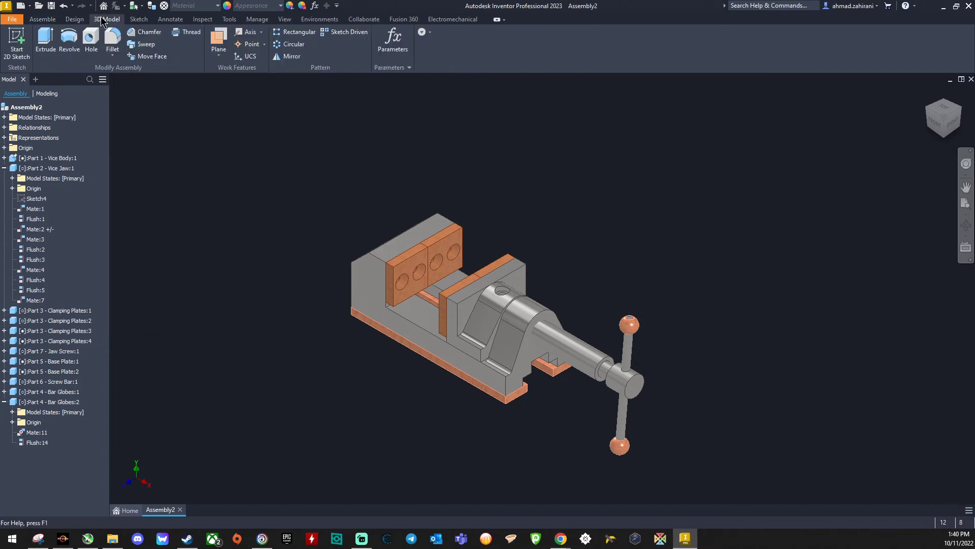
{"action": "left_click", "coordinate": [219, 40]}
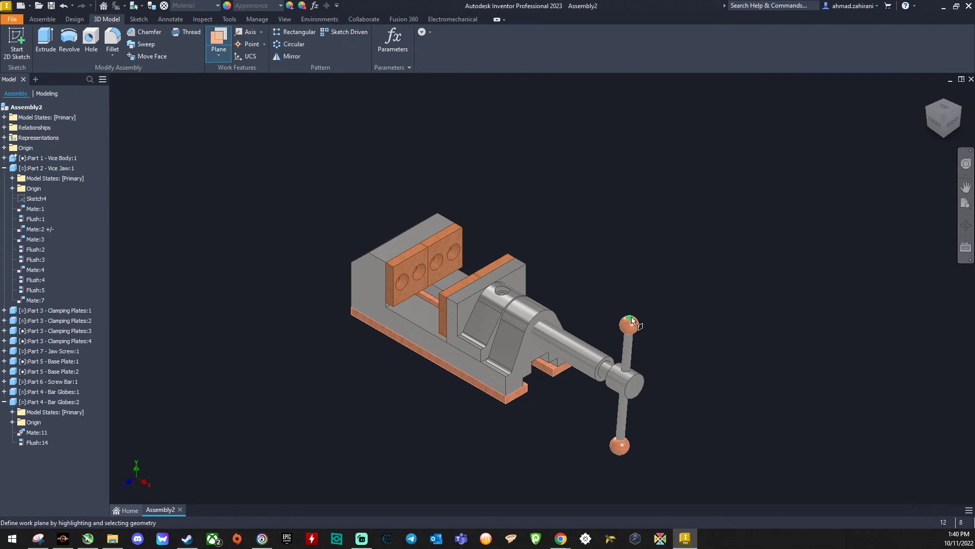
{"action": "scroll", "coordinate": [632, 321], "scroll_direction": "down", "scroll_amount": 3}
{"action": "scroll", "coordinate": [616, 435], "scroll_direction": "up", "scroll_amount": 5}
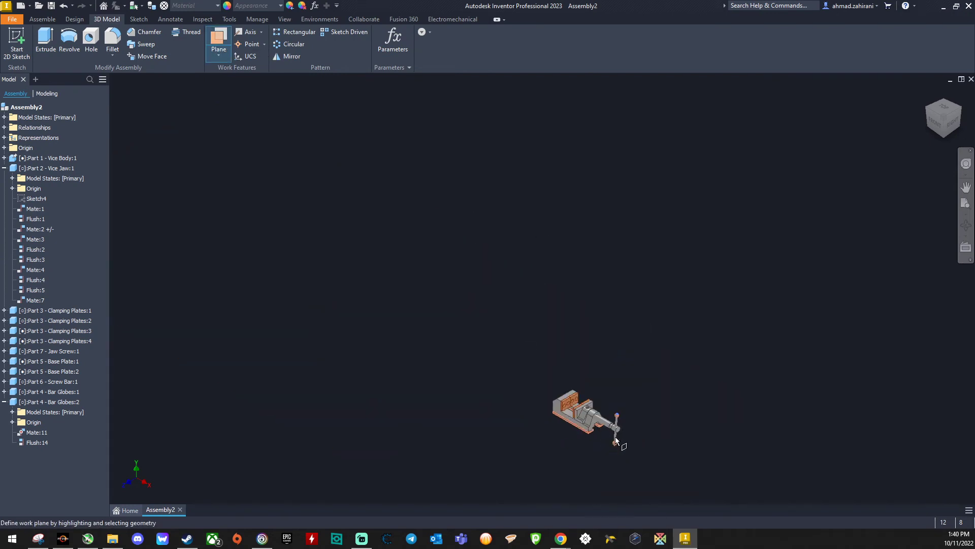
{"action": "scroll", "coordinate": [617, 462], "scroll_direction": "down", "scroll_amount": 6}
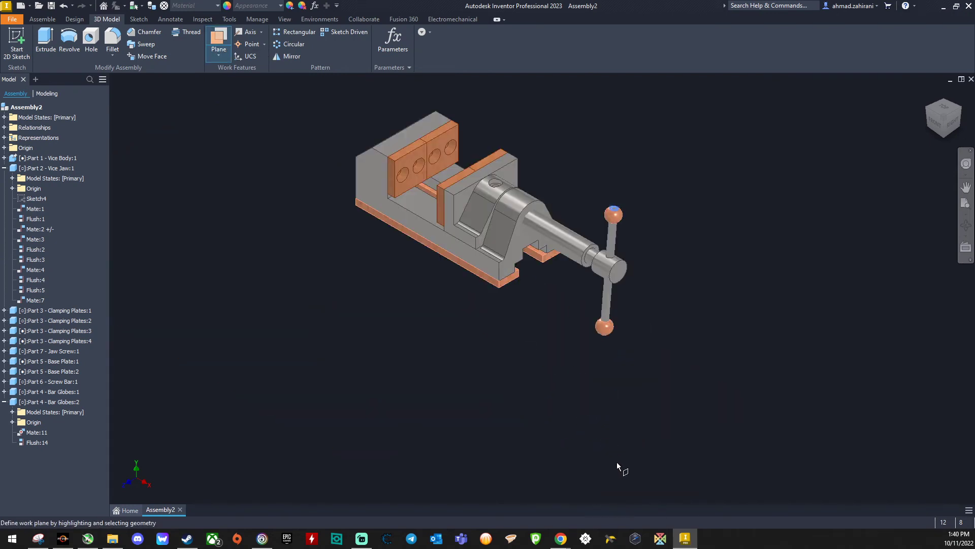
{"action": "left_click", "coordinate": [946, 136]}
{"action": "scroll", "coordinate": [681, 122], "scroll_direction": "down", "scroll_amount": 10}
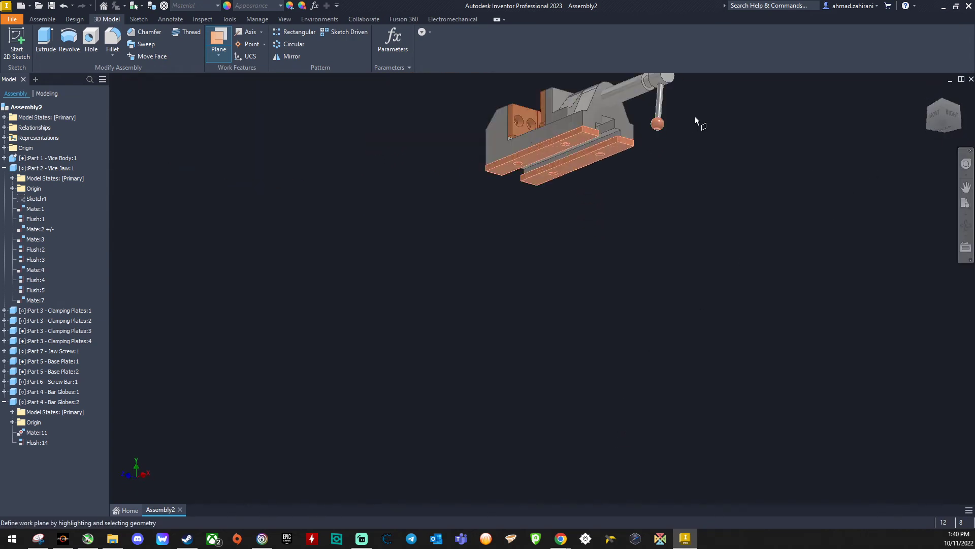
{"action": "left_click", "coordinate": [650, 166]}
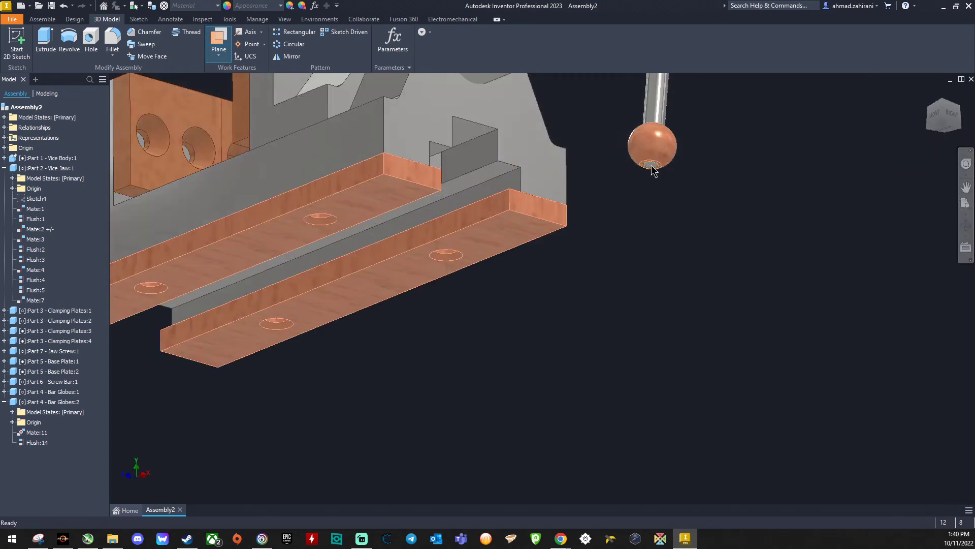
{"action": "scroll", "coordinate": [654, 170], "scroll_direction": "up", "scroll_amount": 5}
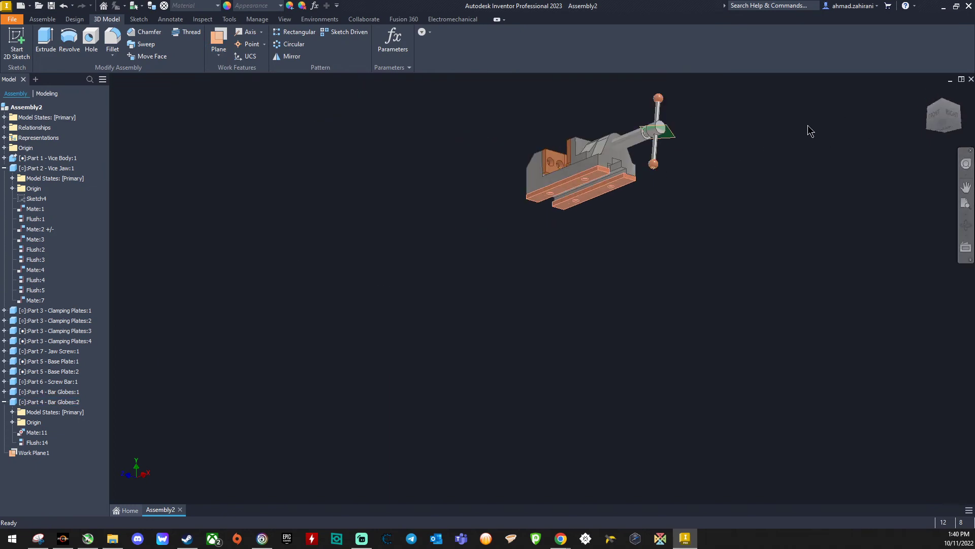
Step: Inspect the work plane at the jaw screw's head and move the screw bar so the jaw slides toward the fixed jaw
{"action": "scroll", "coordinate": [681, 122], "scroll_direction": "down", "scroll_amount": 6}
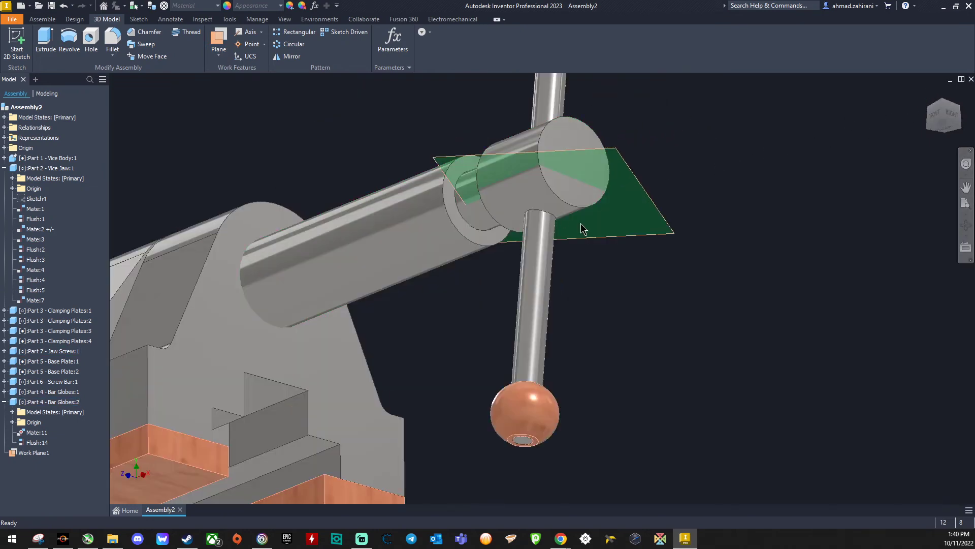
{"action": "scroll", "coordinate": [581, 201], "scroll_direction": "up", "scroll_amount": 3}
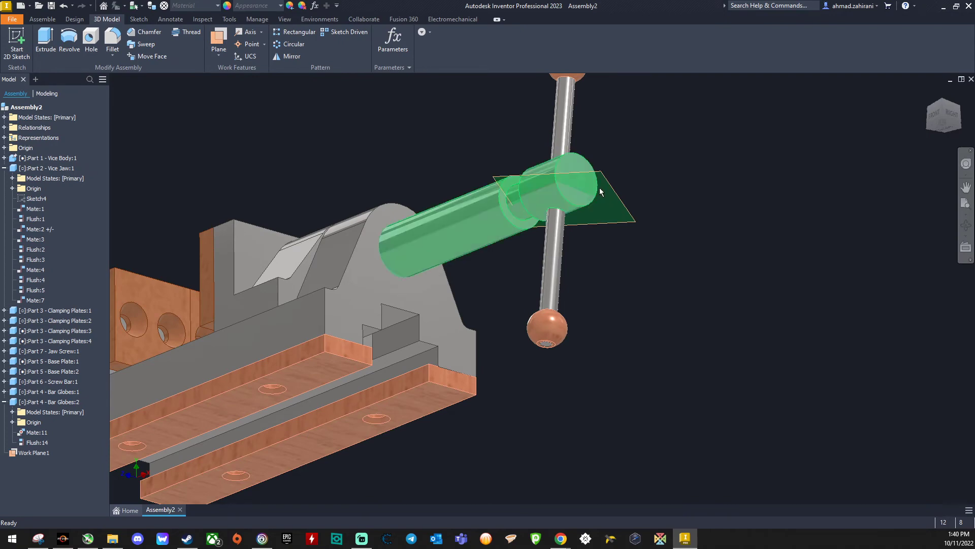
{"action": "scroll", "coordinate": [588, 137], "scroll_direction": "up", "scroll_amount": 3}
{"action": "right_click", "coordinate": [630, 122]}
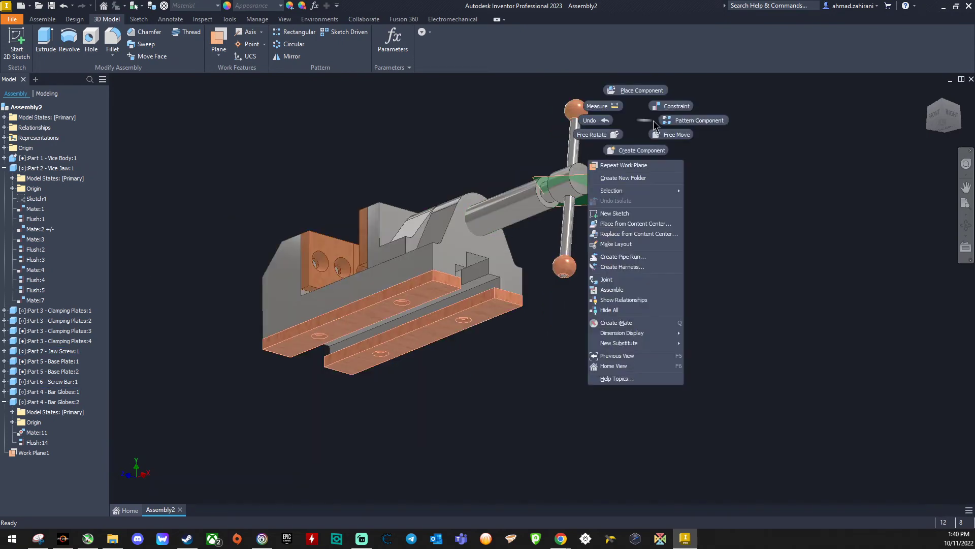
{"action": "left_click", "coordinate": [747, 155]}
{"action": "scroll", "coordinate": [583, 155], "scroll_direction": "up", "scroll_amount": 3}
{"action": "scroll", "coordinate": [584, 154], "scroll_direction": "down", "scroll_amount": 5}
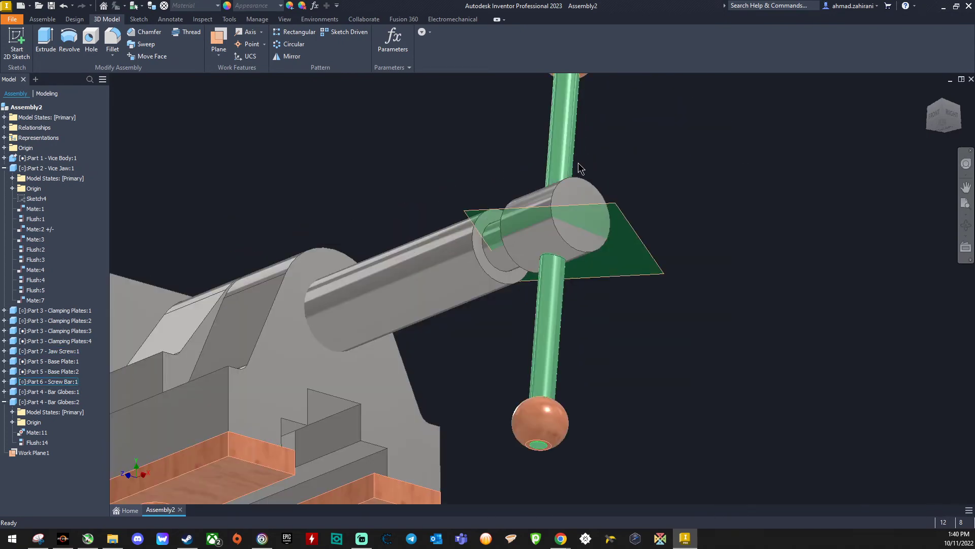
{"action": "scroll", "coordinate": [583, 152], "scroll_direction": "up", "scroll_amount": 2}
{"action": "left_click", "coordinate": [928, 95]}
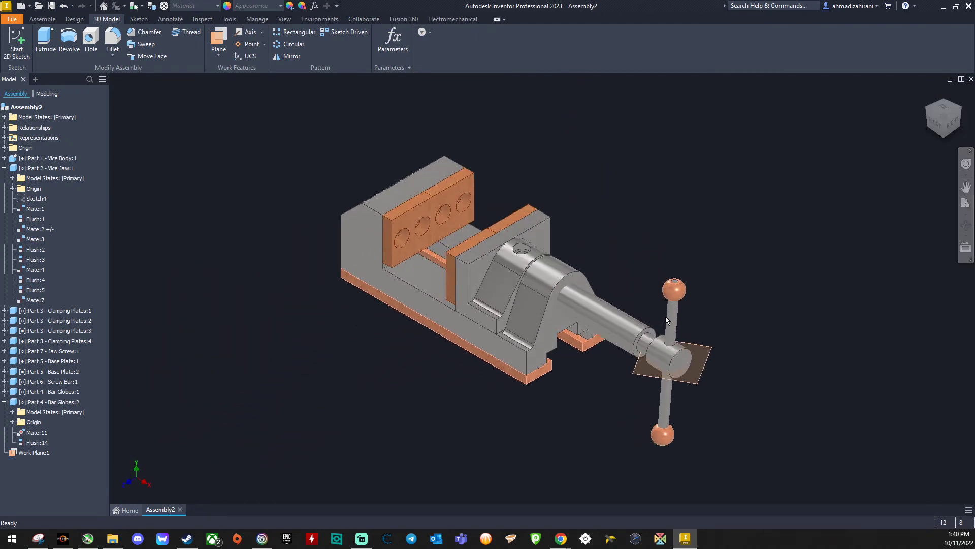
{"action": "left_click_drag", "start_coordinate": [674, 326], "coordinate": [608, 352]}
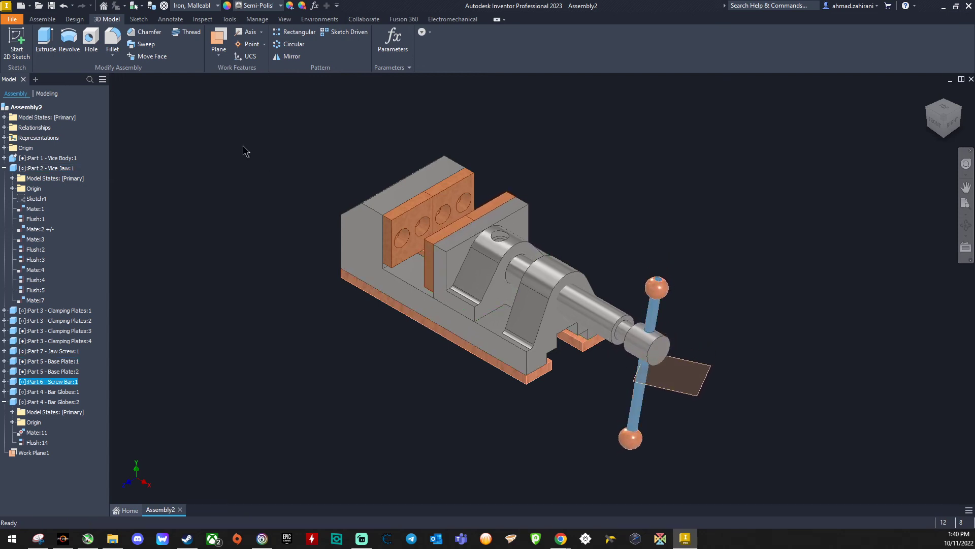
Step: Mate the work plane with the jaw screw's axis at a 0 mm offset and move the screw bar upright with the jaws nearly closed
{"action": "left_click", "coordinate": [42, 19]}
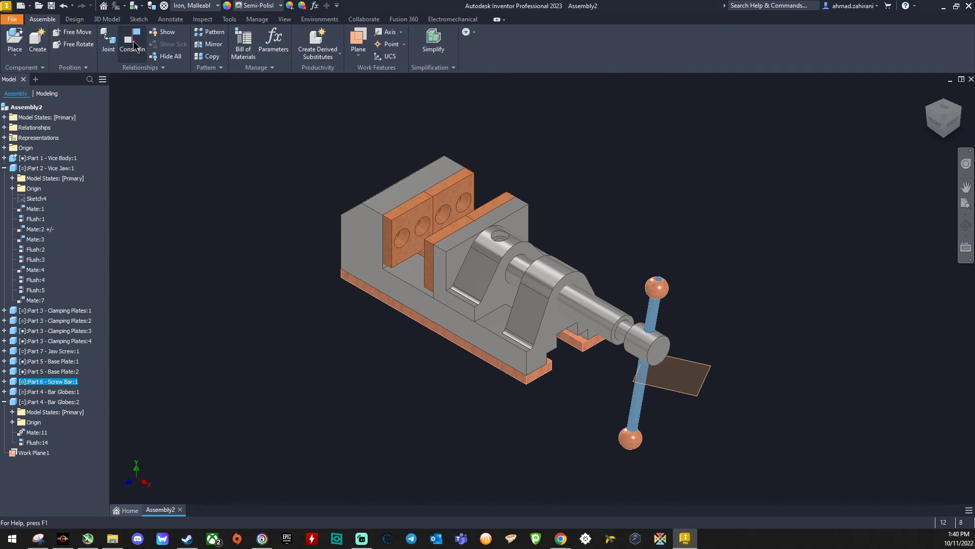
{"action": "left_click", "coordinate": [134, 44]}
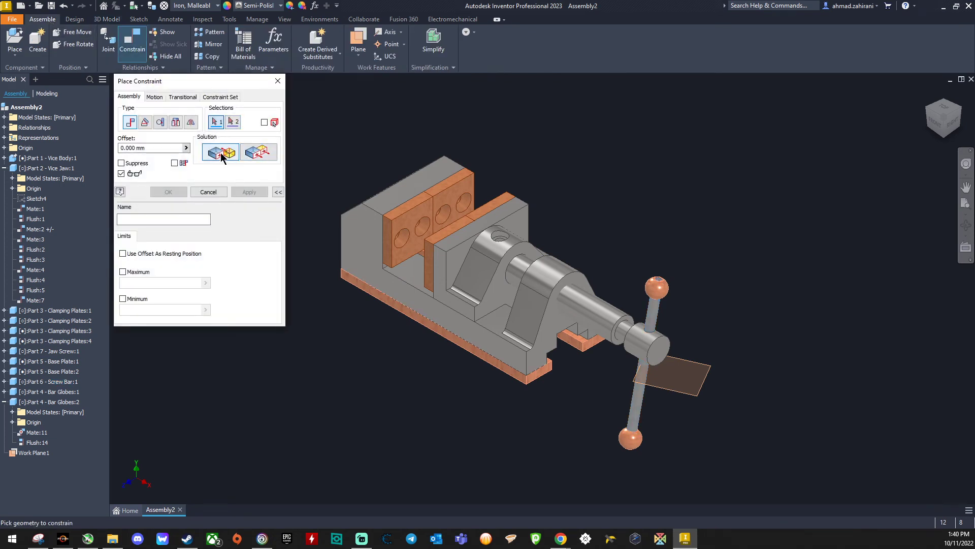
{"action": "left_click", "coordinate": [656, 389]}
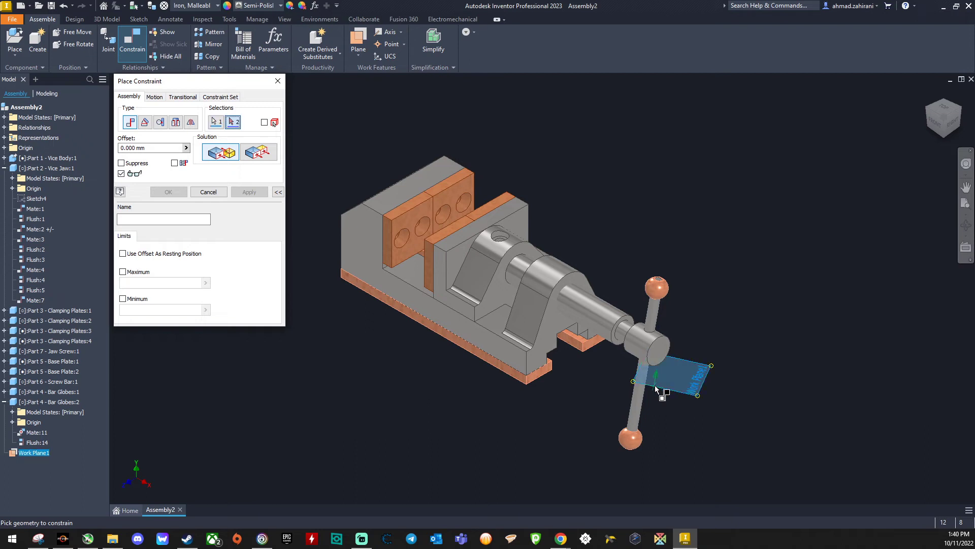
{"action": "left_click", "coordinate": [643, 347]}
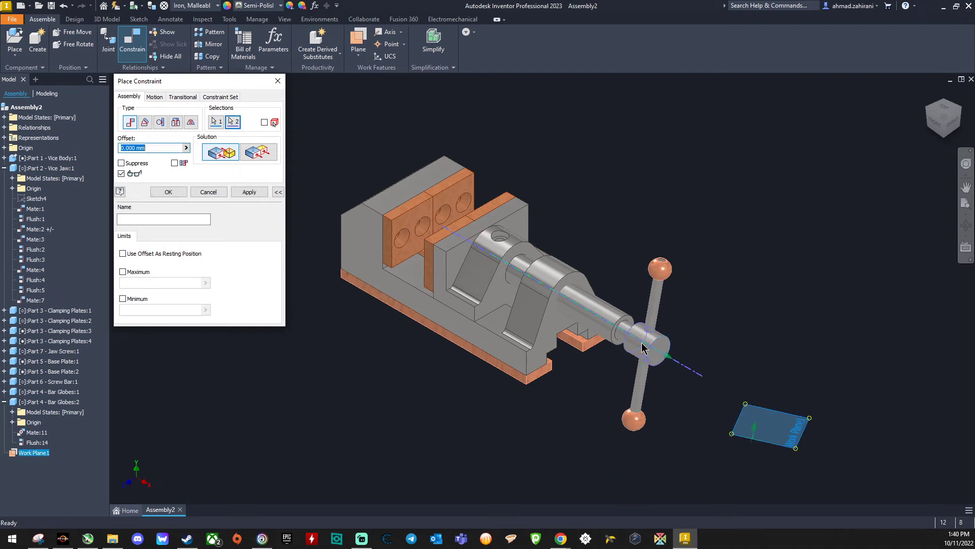
{"action": "left_click", "coordinate": [248, 192]}
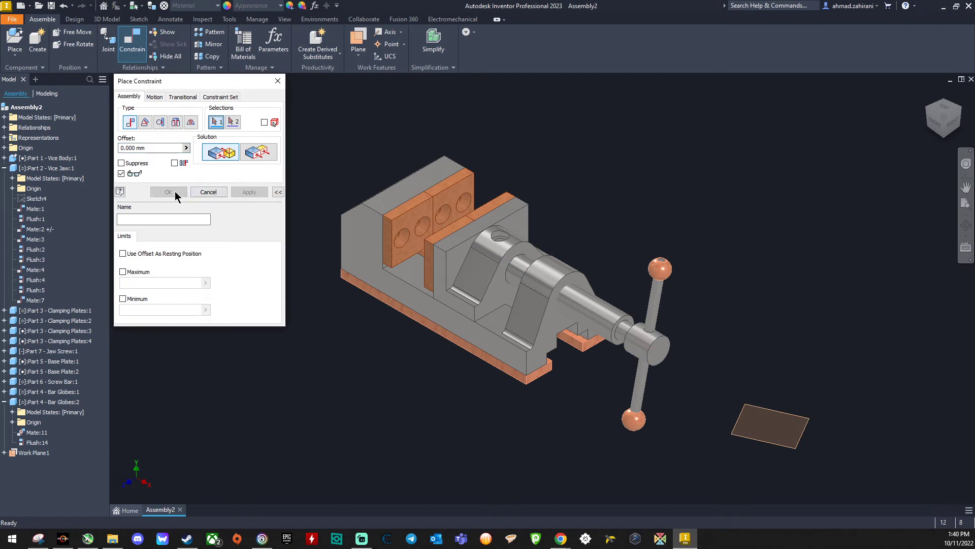
{"action": "key", "text": "Escape"}
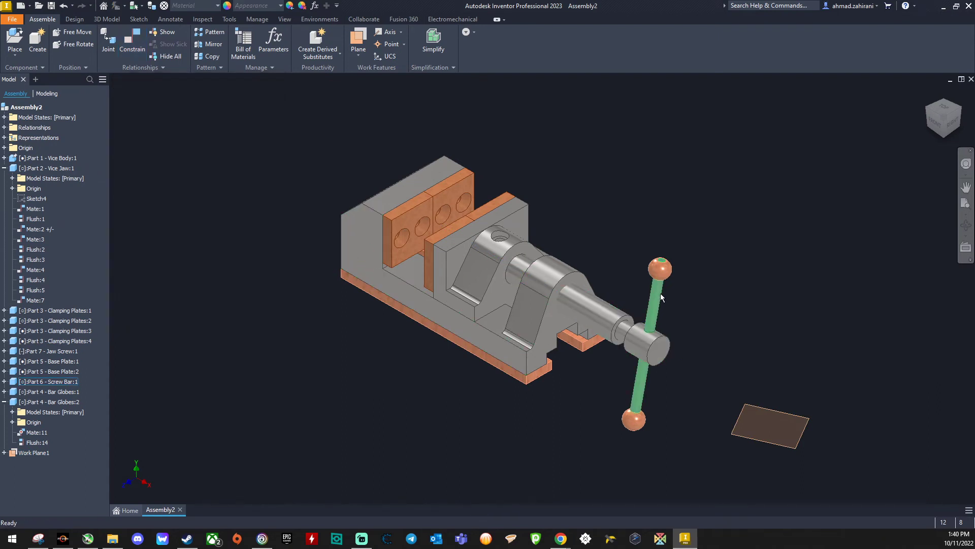
{"action": "left_click_drag", "start_coordinate": [660, 294], "coordinate": [605, 174]}
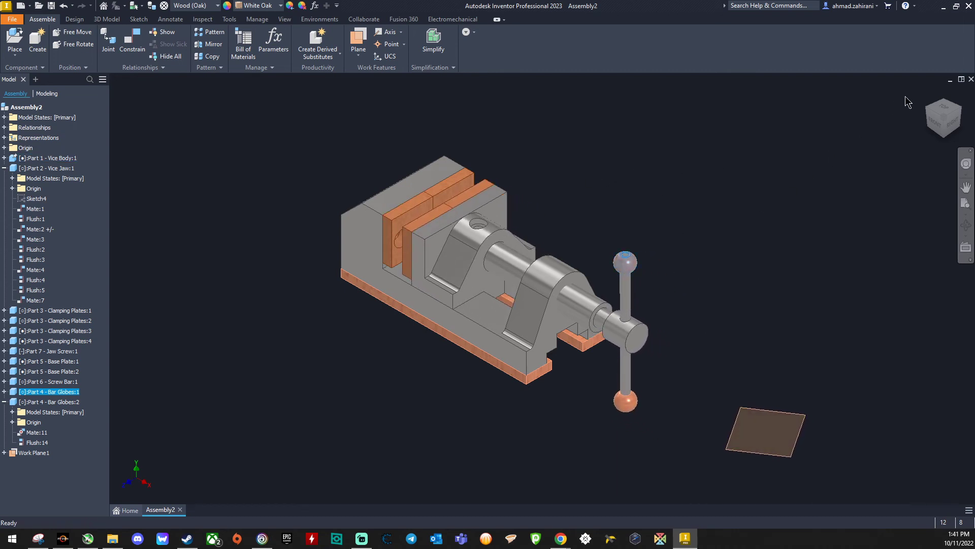
{"action": "left_click", "coordinate": [832, 151]}
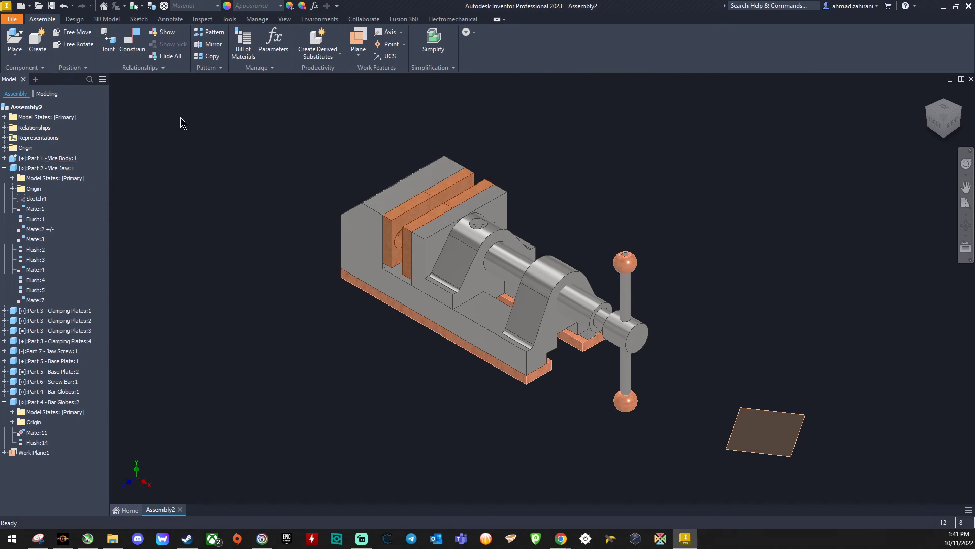
Step: Switch to the lecture PDF in Chrome, enlarge it to 200% and examine the screw dimensions in Figure 3
{"action": "key", "text": "alt+Tab"}
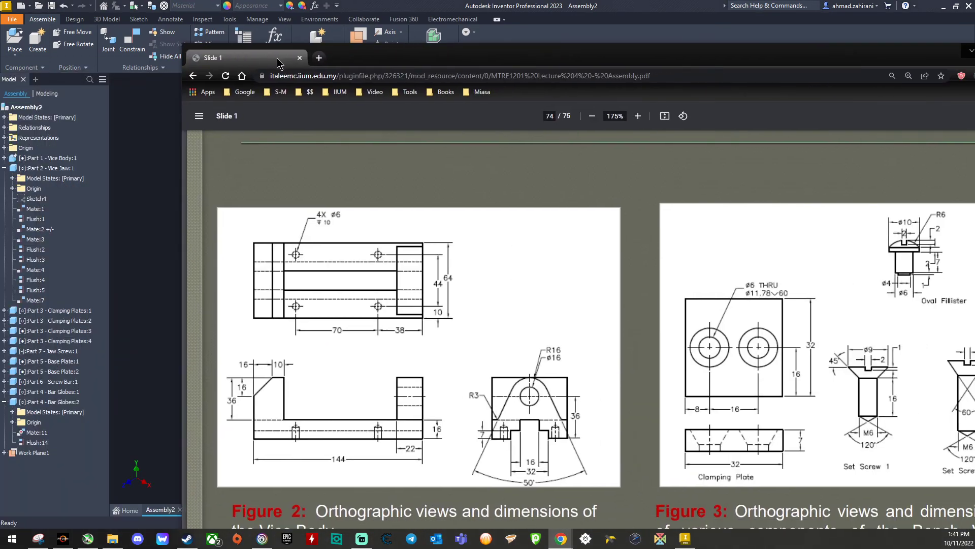
{"action": "double_click", "coordinate": [370, 61]}
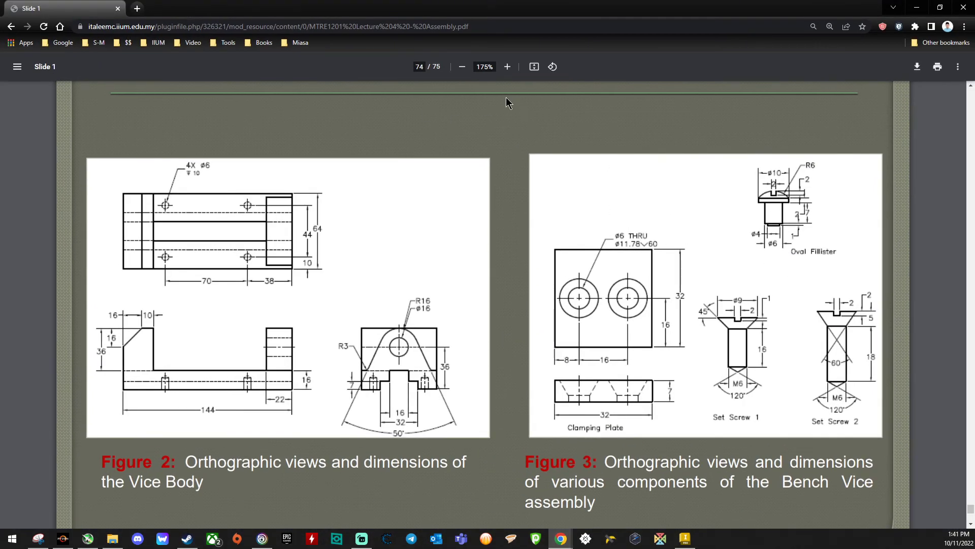
{"action": "left_click", "coordinate": [507, 67]}
{"action": "scroll", "coordinate": [777, 236], "scroll_direction": "down", "scroll_amount": 2}
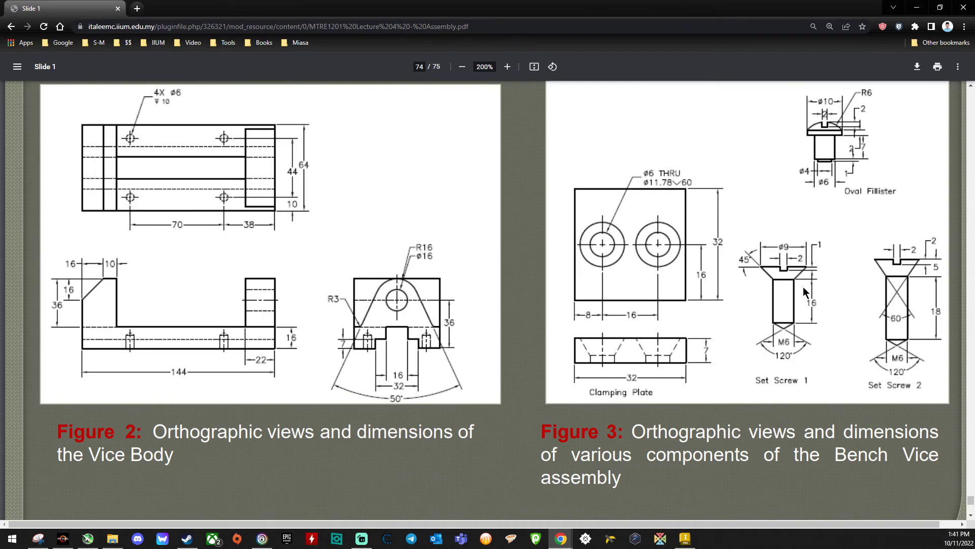
{"action": "scroll", "coordinate": [788, 297], "scroll_direction": "up", "scroll_amount": 2}
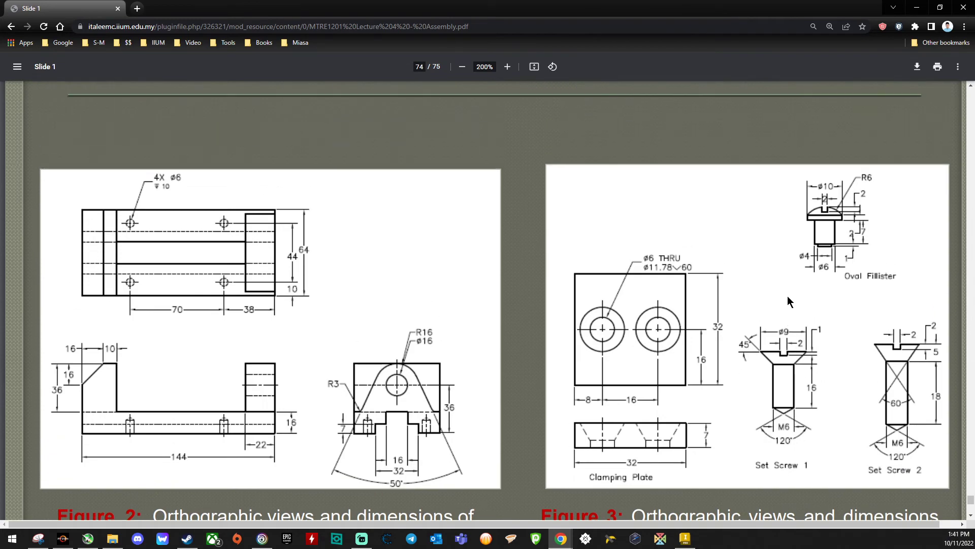
Step: Return to Inventor and open the Content Center for placing a standard fastener in the assembly
{"action": "left_click_drag", "start_coordinate": [86, 5], "coordinate": [0, 105]}
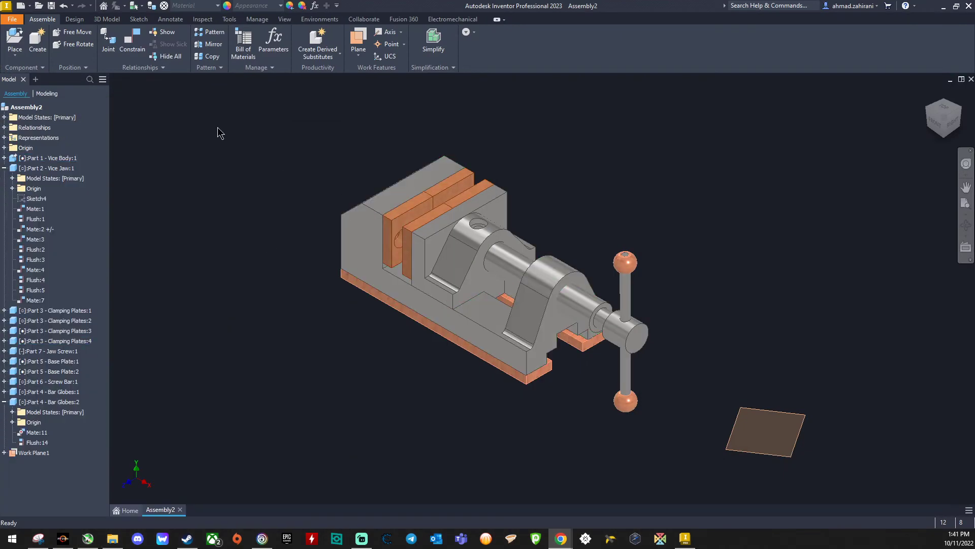
{"action": "left_click", "coordinate": [16, 56]}
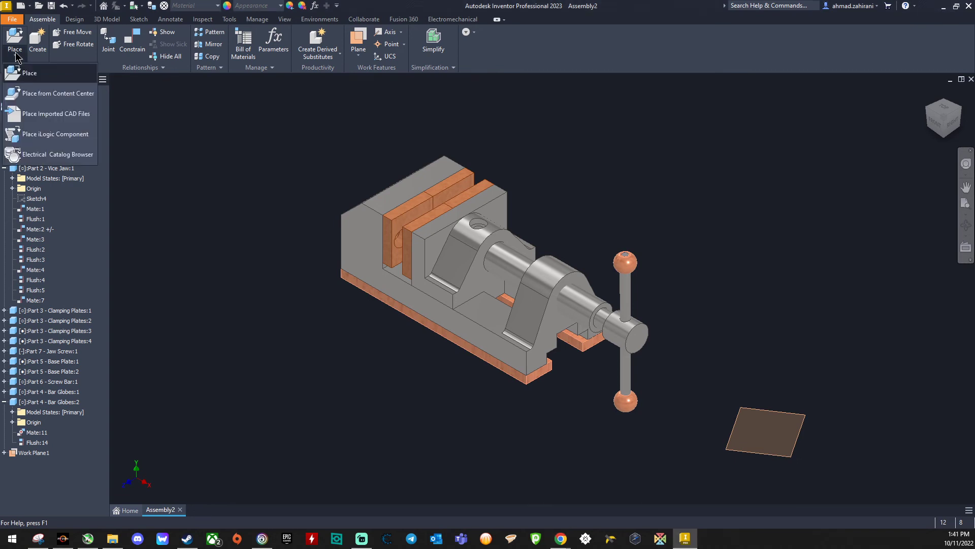
{"action": "left_click", "coordinate": [42, 96]}
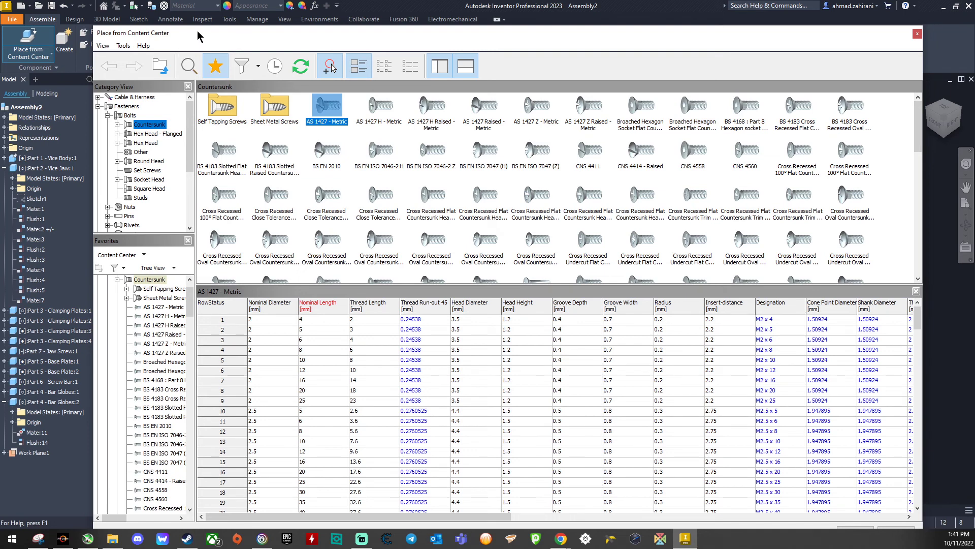
{"action": "left_click_drag", "start_coordinate": [199, 37], "coordinate": [166, 20]}
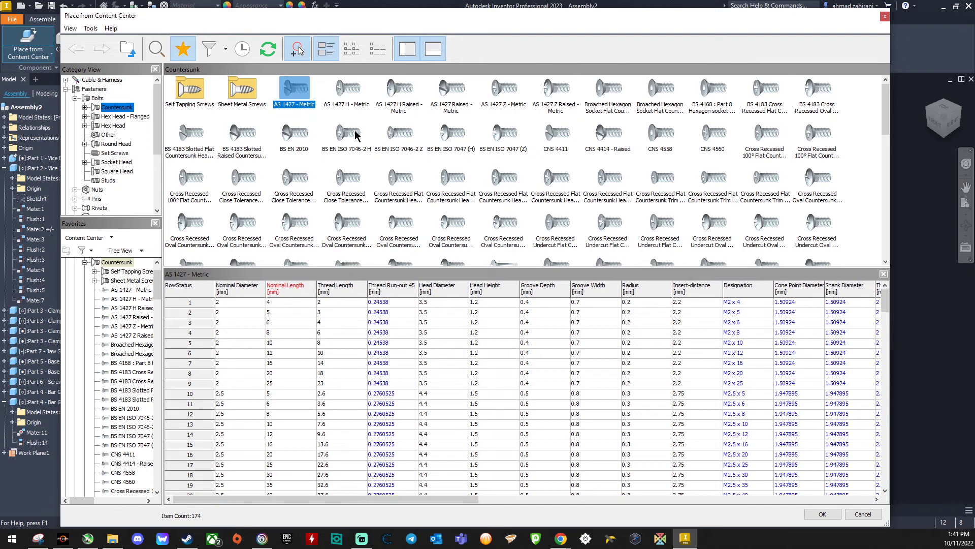
Step: Choose the AS 1427 - Metric countersunk screw, check Set Screw 1 in the lecture PDF, and set size M6 with 16 mm nominal length
{"action": "double_click", "coordinate": [299, 94]}
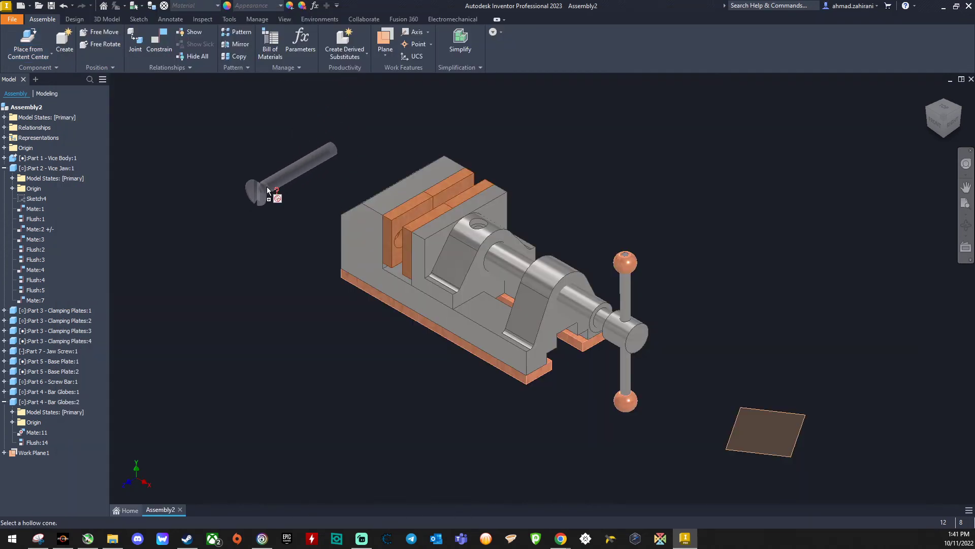
{"action": "left_click", "coordinate": [282, 195]}
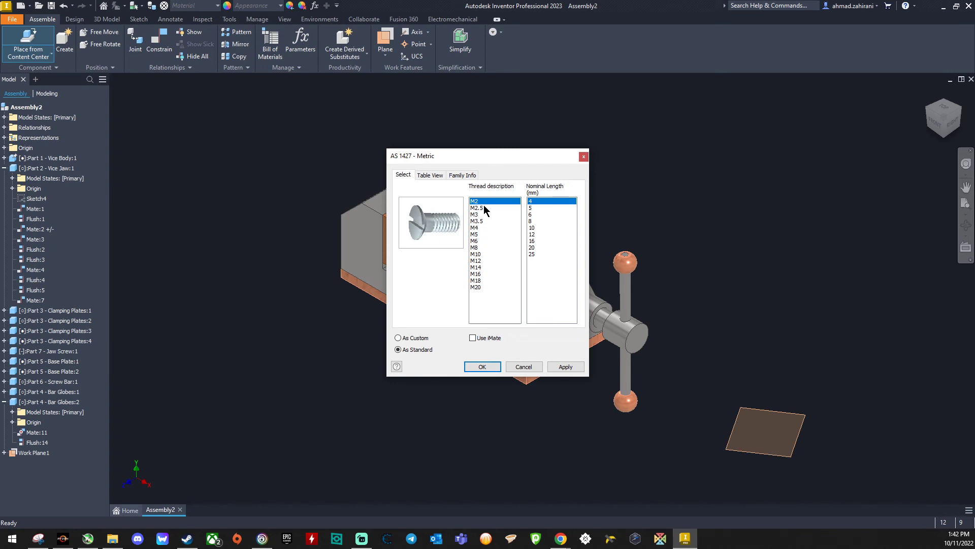
{"action": "left_click", "coordinate": [478, 241]}
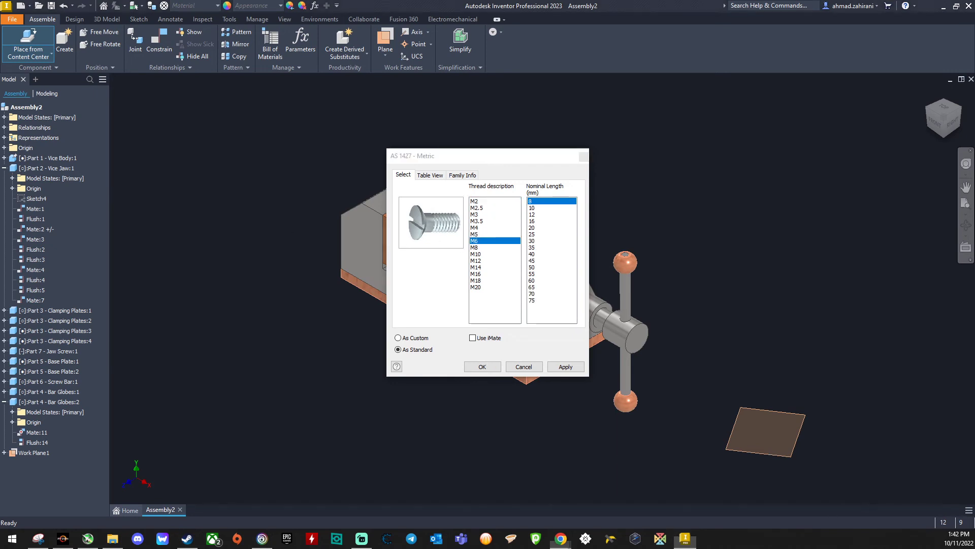
{"action": "left_click_drag", "start_coordinate": [0, 60], "coordinate": [31, 19]}
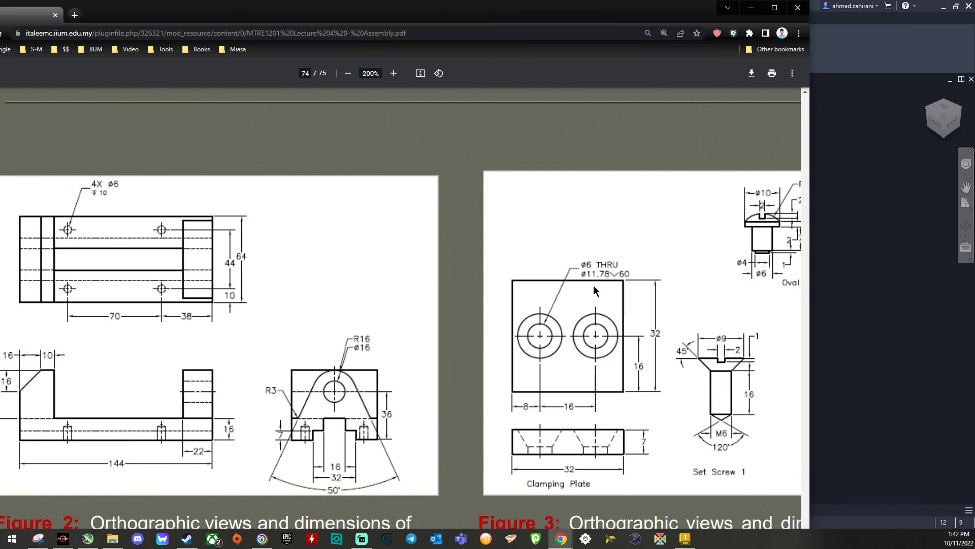
{"action": "left_click_drag", "start_coordinate": [364, 18], "coordinate": [0, 67]}
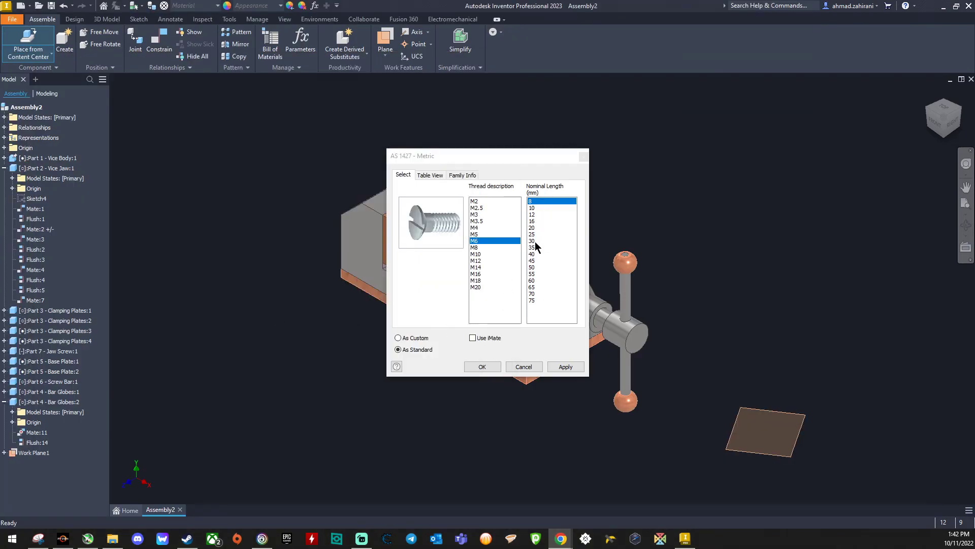
{"action": "left_click", "coordinate": [538, 221]}
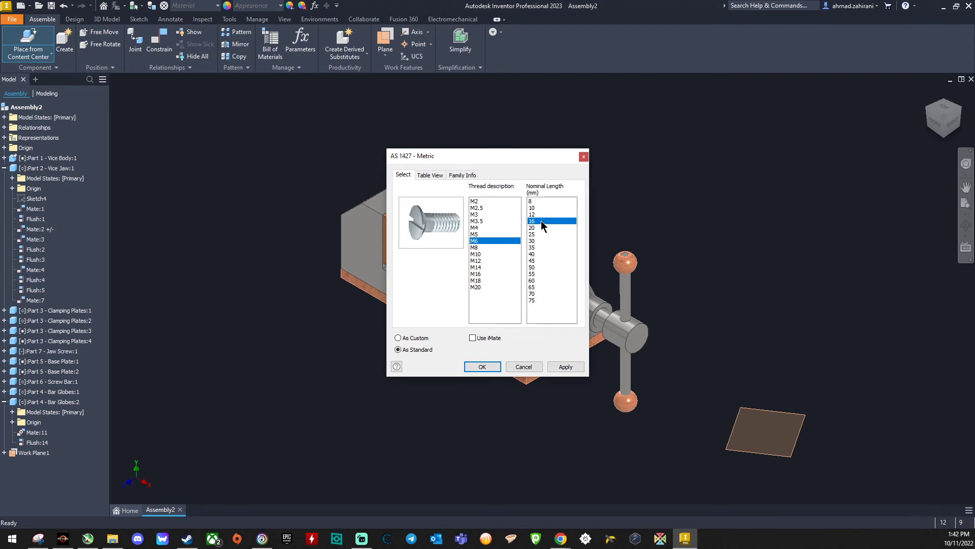
{"action": "left_click", "coordinate": [563, 366]}
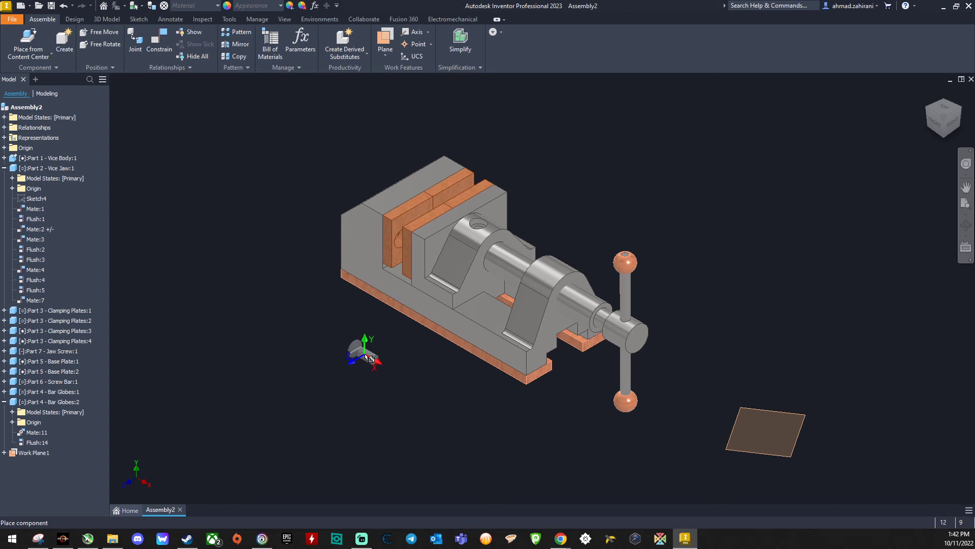
Step: Rotate the M6 x 16 screw 90° about Z, place one instance beside the vice body and end the placement
{"action": "right_click", "coordinate": [369, 358]}
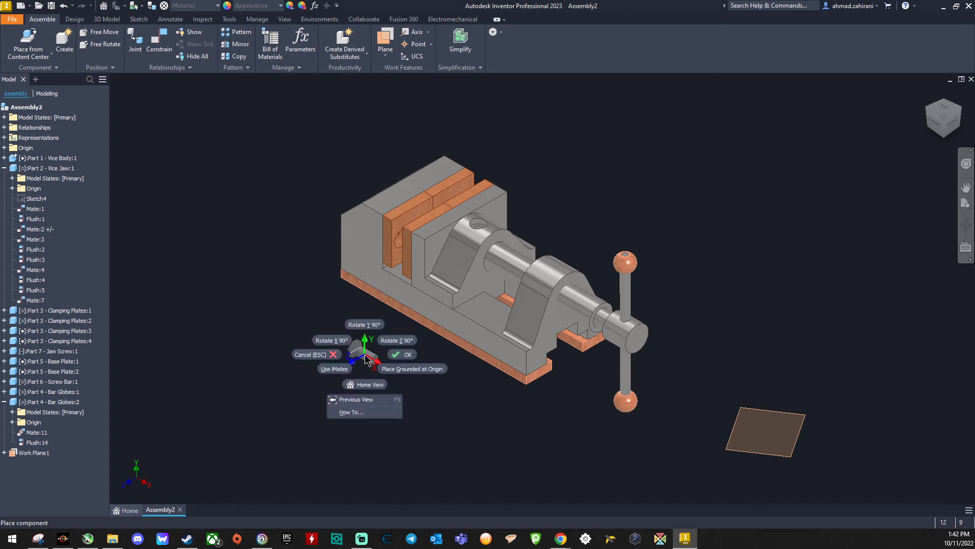
{"action": "left_click", "coordinate": [389, 342]}
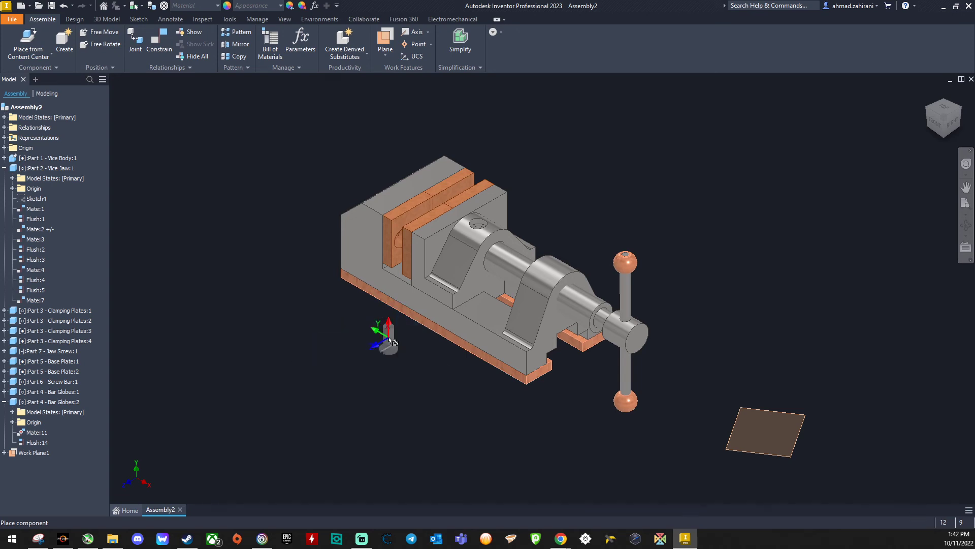
{"action": "left_click", "coordinate": [432, 350]}
{"action": "right_click", "coordinate": [644, 199]}
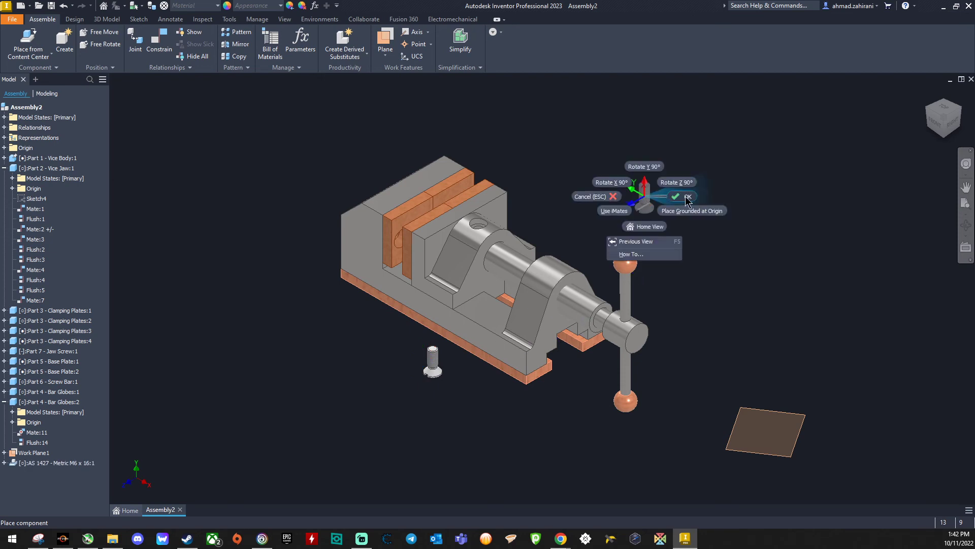
{"action": "left_click", "coordinate": [686, 198]}
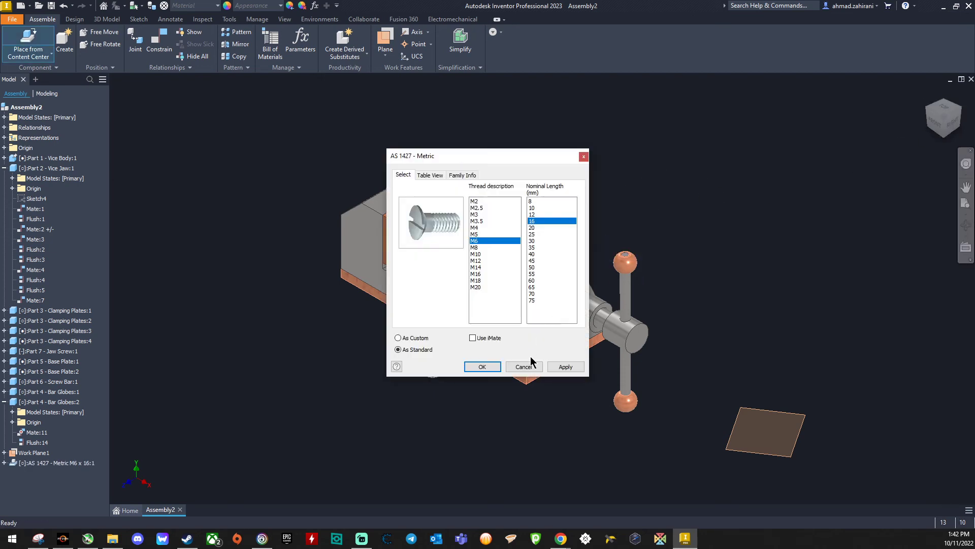
{"action": "left_click", "coordinate": [484, 367]}
{"action": "right_click", "coordinate": [757, 211]}
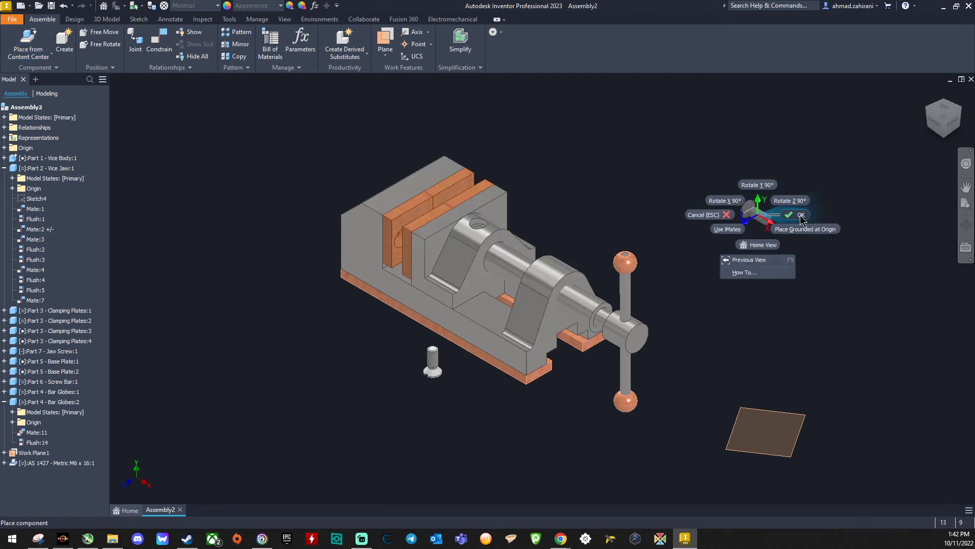
{"action": "left_click", "coordinate": [801, 213]}
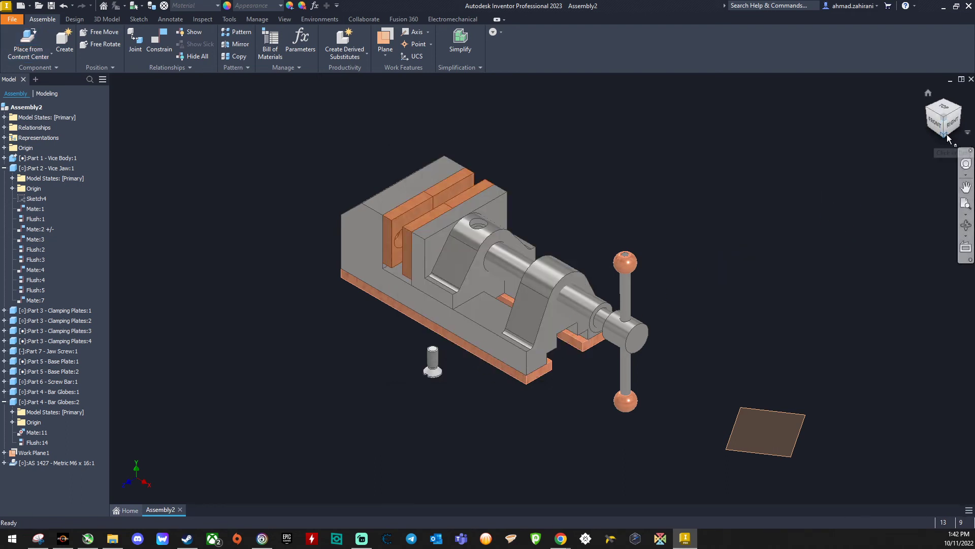
Step: Mate the screw's axis with the countersunk hole's axis in the base plate on the vice's underside at a 0 mm offset
{"action": "middle_click_drag", "start_coordinate": [577, 432], "coordinate": [495, 325], "text": "shift"}
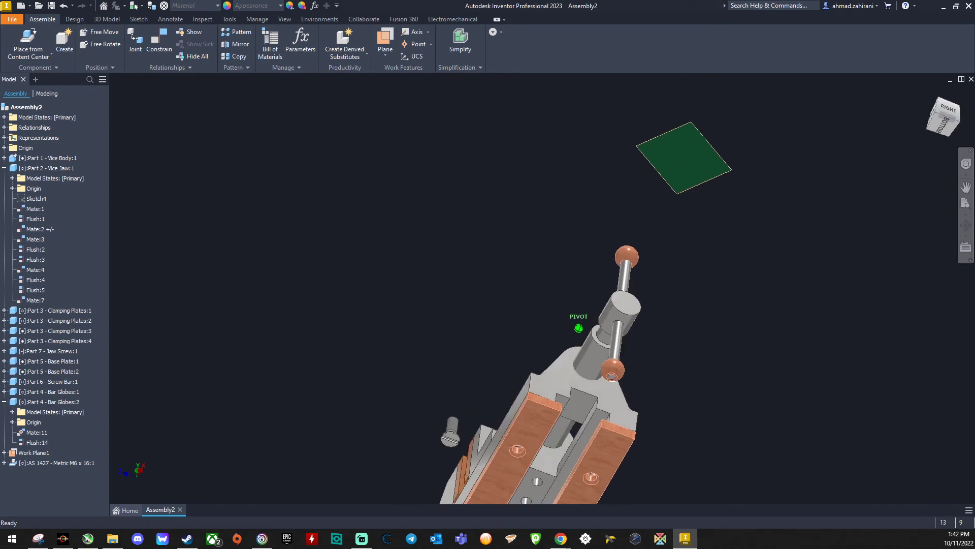
{"action": "scroll", "coordinate": [505, 429], "scroll_direction": "up", "scroll_amount": 5}
{"action": "scroll", "coordinate": [478, 508], "scroll_direction": "down", "scroll_amount": 3}
{"action": "scroll", "coordinate": [465, 508], "scroll_direction": "down", "scroll_amount": 4}
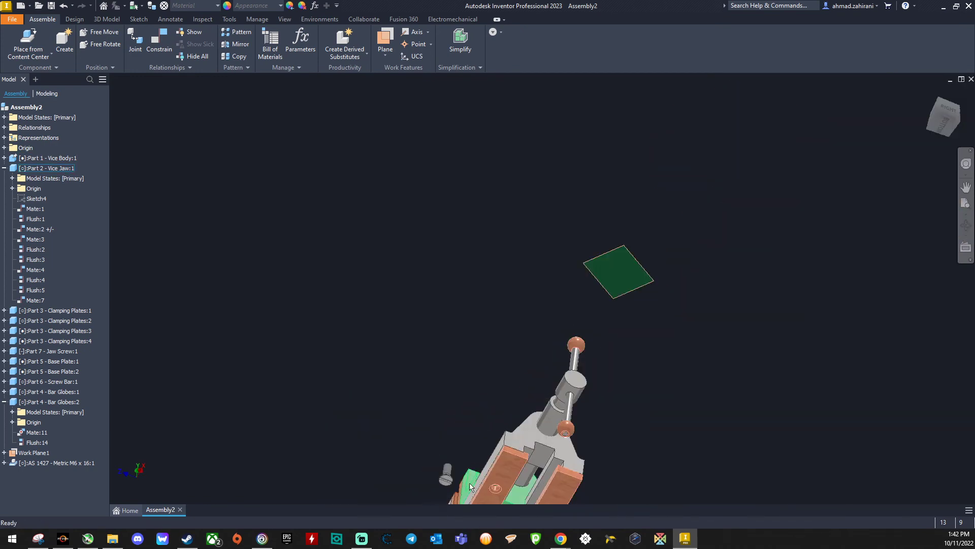
{"action": "scroll", "coordinate": [468, 491], "scroll_direction": "up", "scroll_amount": 6}
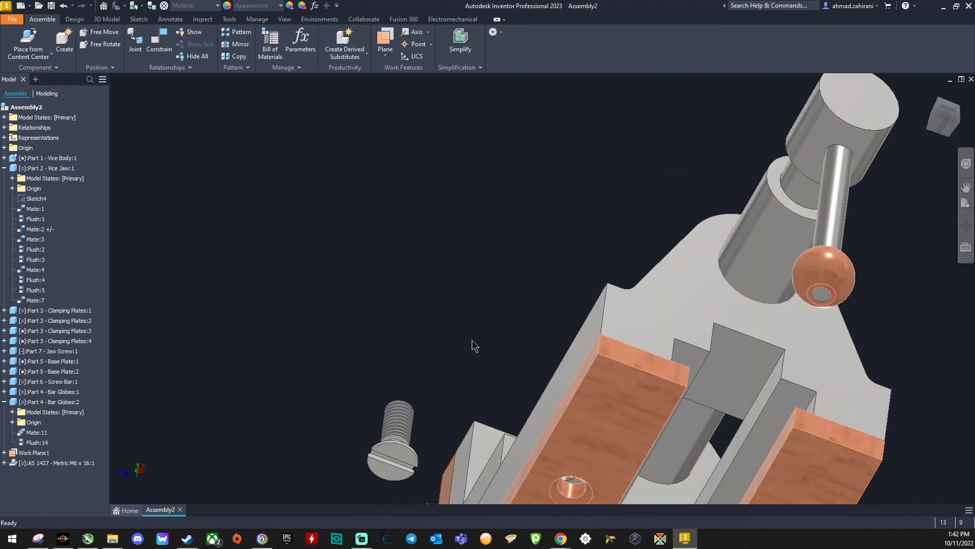
{"action": "middle_click_drag", "start_coordinate": [472, 345], "coordinate": [482, 189]}
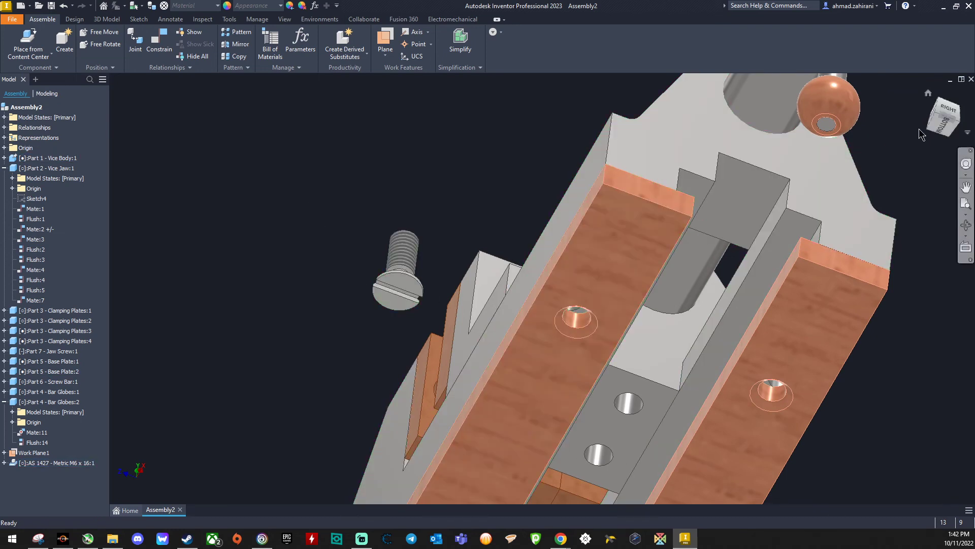
{"action": "mouse_move", "coordinate": [944, 122]}
{"action": "left_mouse_down"}
{"action": "mouse_move", "coordinate": [944, 90]}
{"action": "mouse_move", "coordinate": [941, 127]}
{"action": "left_mouse_up"}
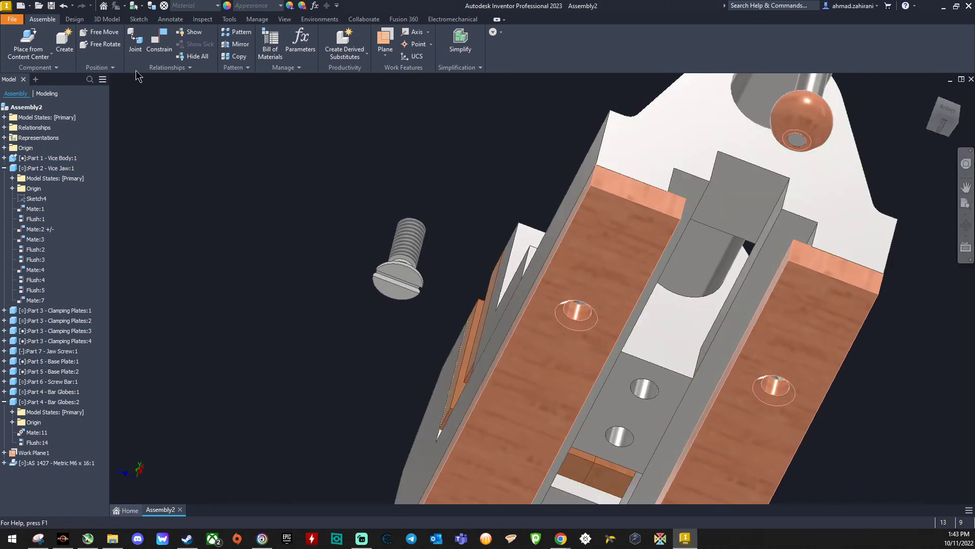
{"action": "left_click", "coordinate": [162, 42]}
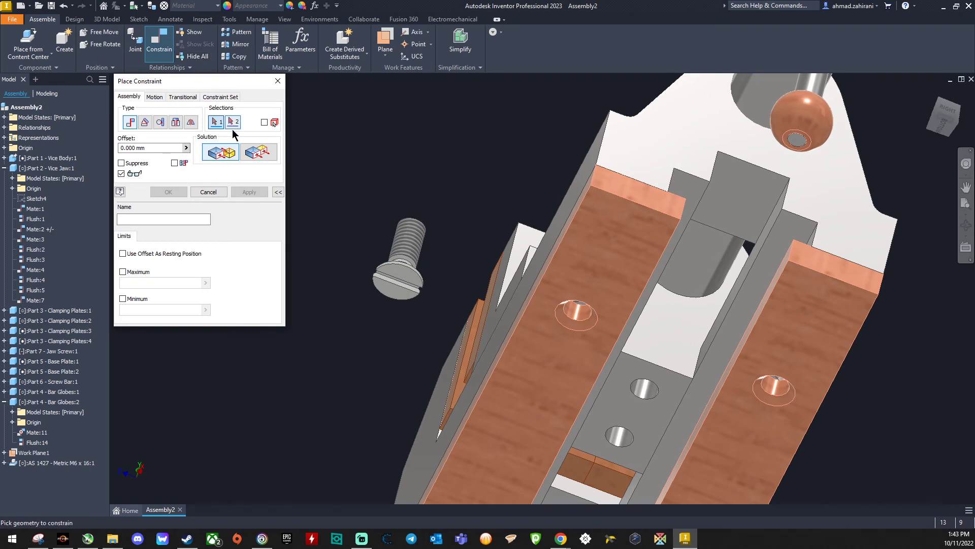
{"action": "left_click", "coordinate": [409, 248]}
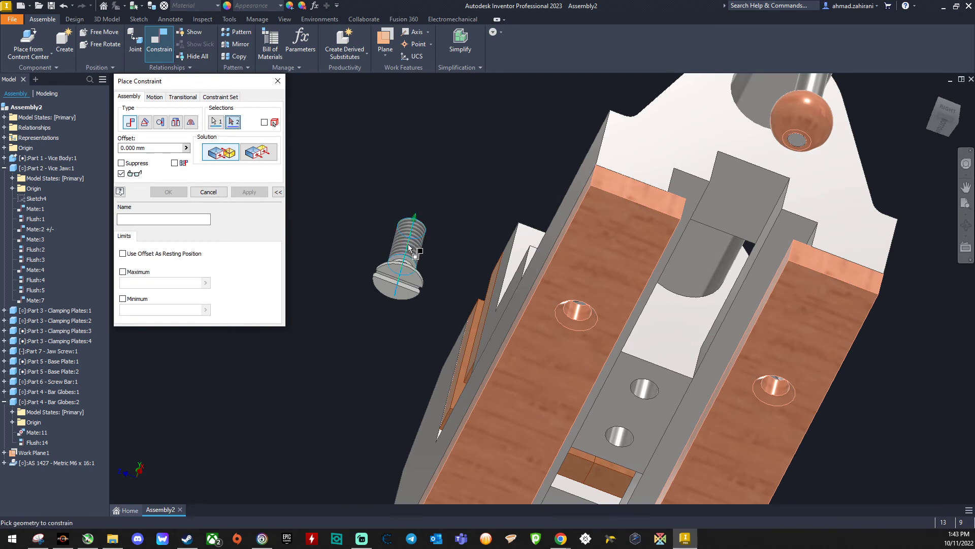
{"action": "left_click", "coordinate": [582, 314]}
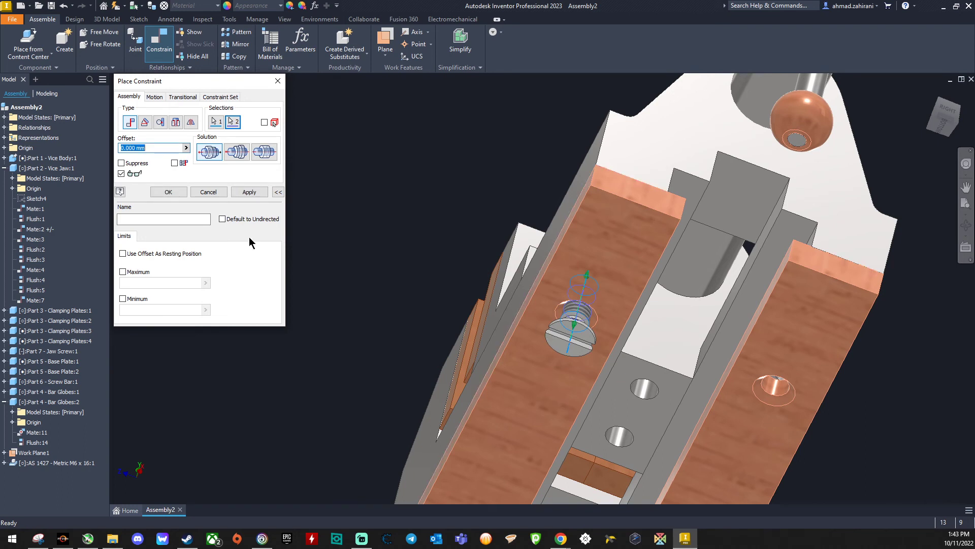
{"action": "left_click", "coordinate": [245, 192]}
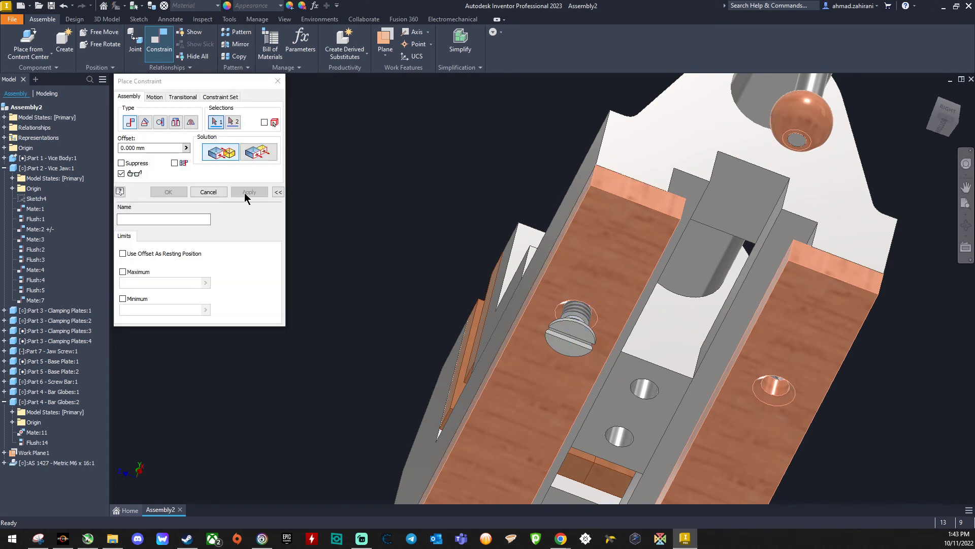
Step: Make the screw's slotted head face flush with the base plate's bottom face at a 0 mm offset
{"action": "left_click", "coordinate": [249, 152]}
{"action": "left_click", "coordinate": [567, 339]}
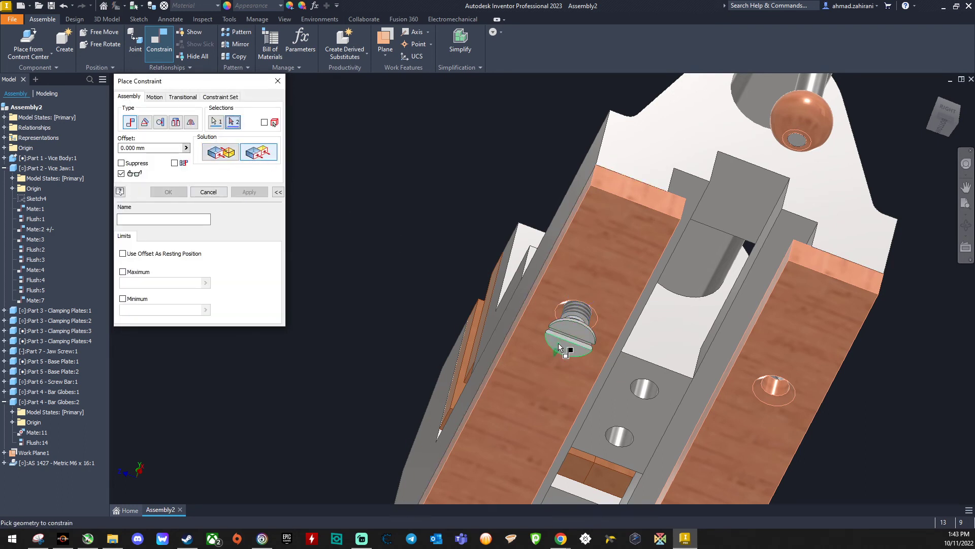
{"action": "left_click", "coordinate": [531, 365]}
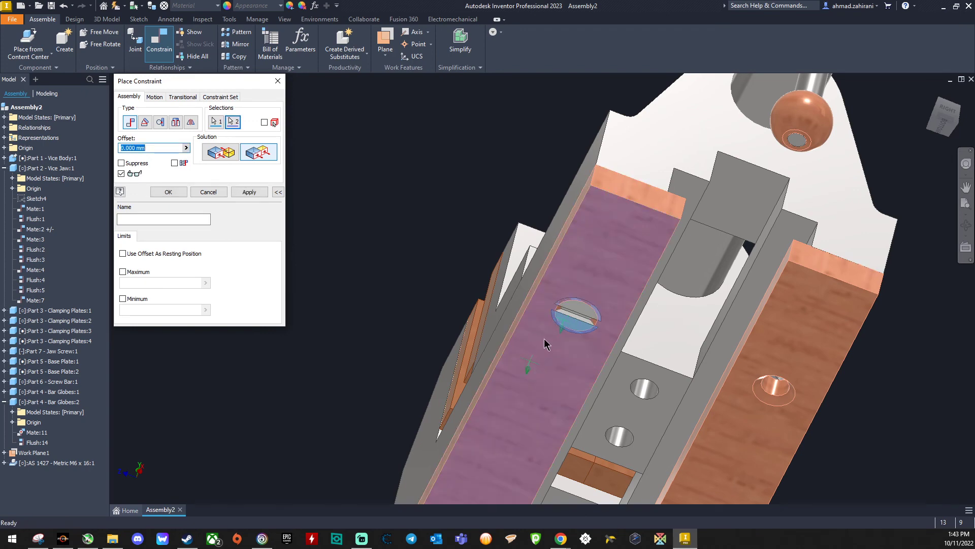
{"action": "left_click", "coordinate": [246, 193]}
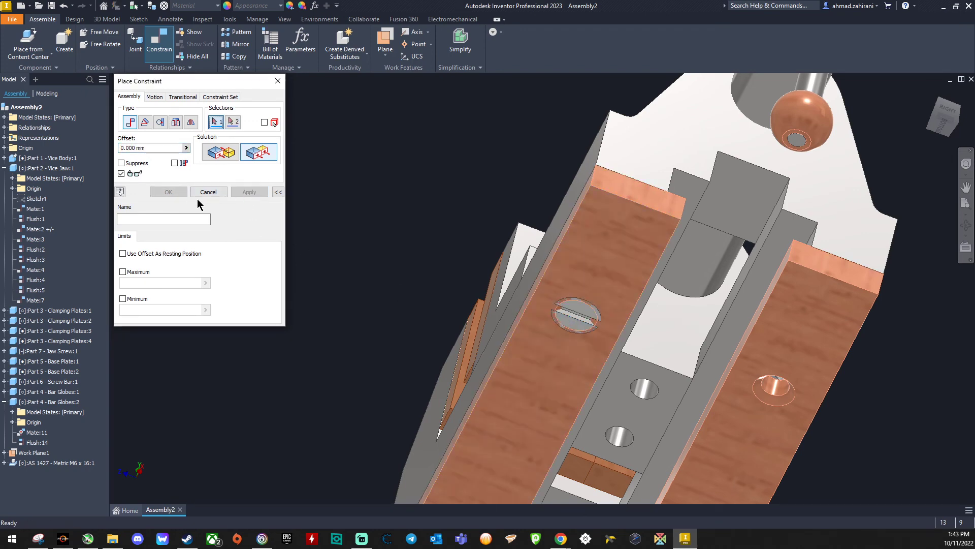
{"action": "left_click", "coordinate": [196, 194]}
Step: Examine how the screw head fits the countersink and compare it with the Set Screw 1 dimensions in the lecture PDF in Chrome
{"action": "scroll", "coordinate": [581, 308], "scroll_direction": "up", "scroll_amount": 5}
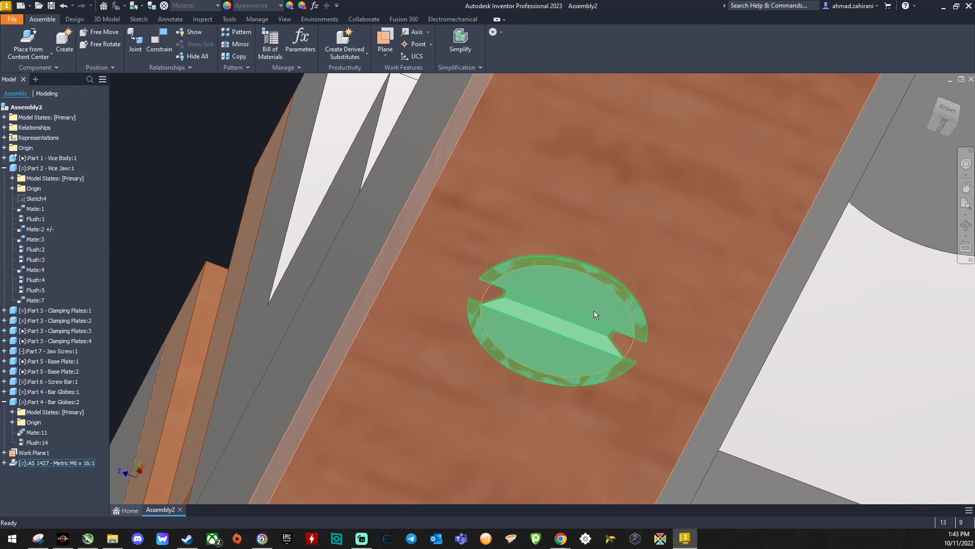
{"action": "scroll", "coordinate": [565, 289], "scroll_direction": "down", "scroll_amount": 5}
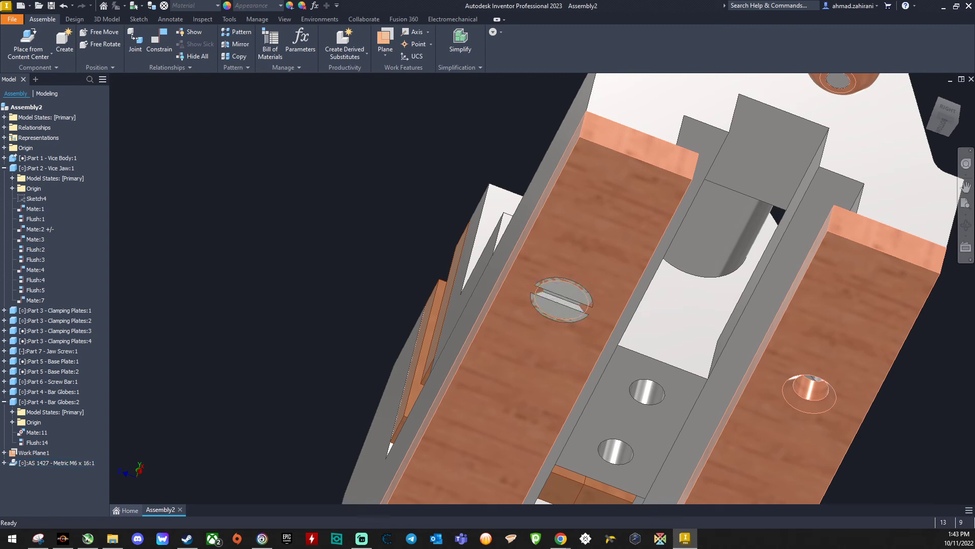
{"action": "left_click_drag", "start_coordinate": [0, 40], "coordinate": [325, 17]}
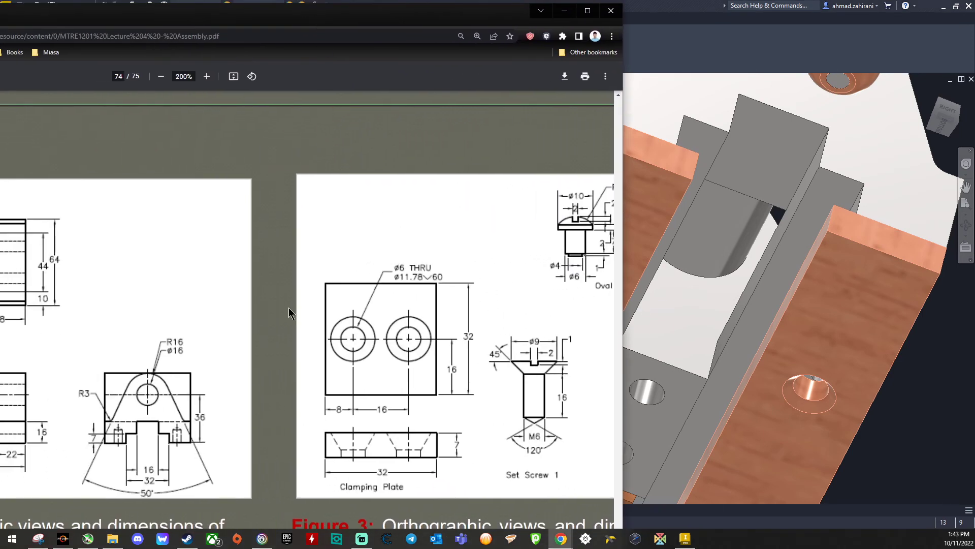
{"action": "scroll", "coordinate": [469, 321], "scroll_direction": "down", "scroll_amount": 2}
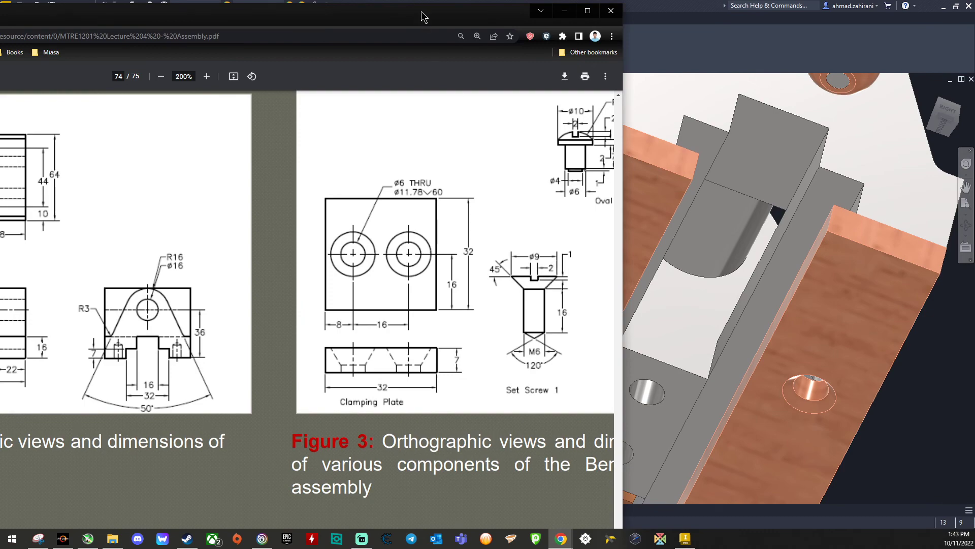
{"action": "left_click_drag", "start_coordinate": [421, 17], "coordinate": [0, 21]}
Step: Browse the Content Center's Countersunk bolts for an alternative screw, checking a size table, and close it without placing anything
{"action": "left_click", "coordinate": [28, 39]}
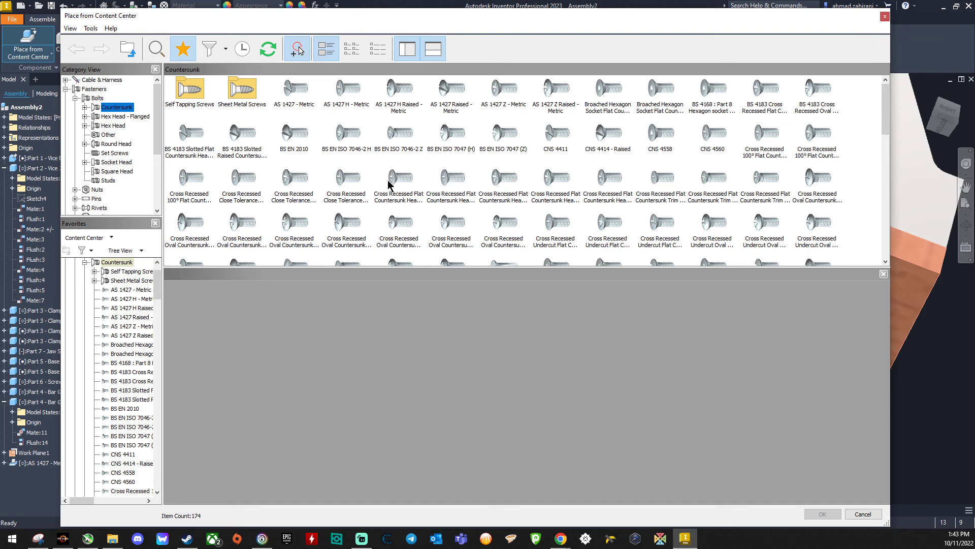
{"action": "left_click", "coordinate": [350, 180]}
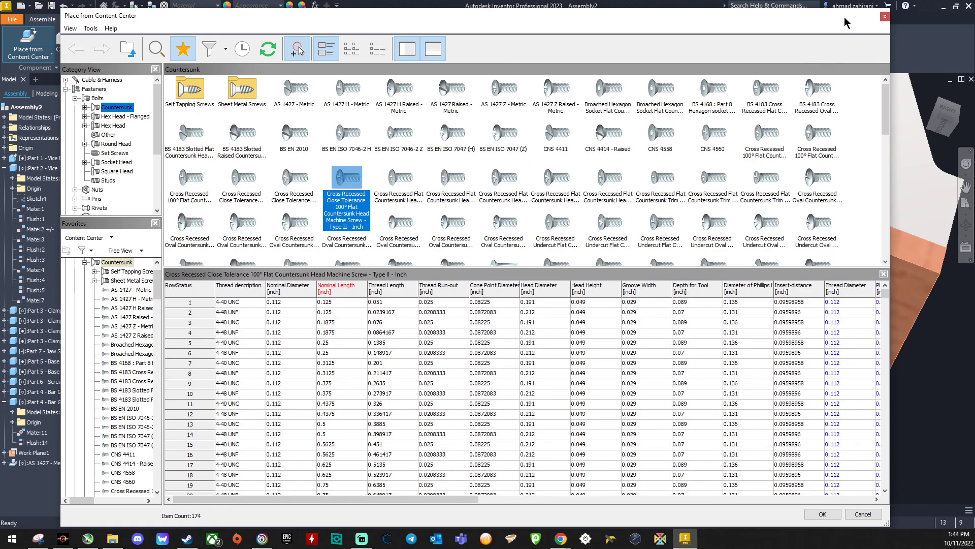
{"action": "scroll", "coordinate": [714, 150], "scroll_direction": "down", "scroll_amount": 15}
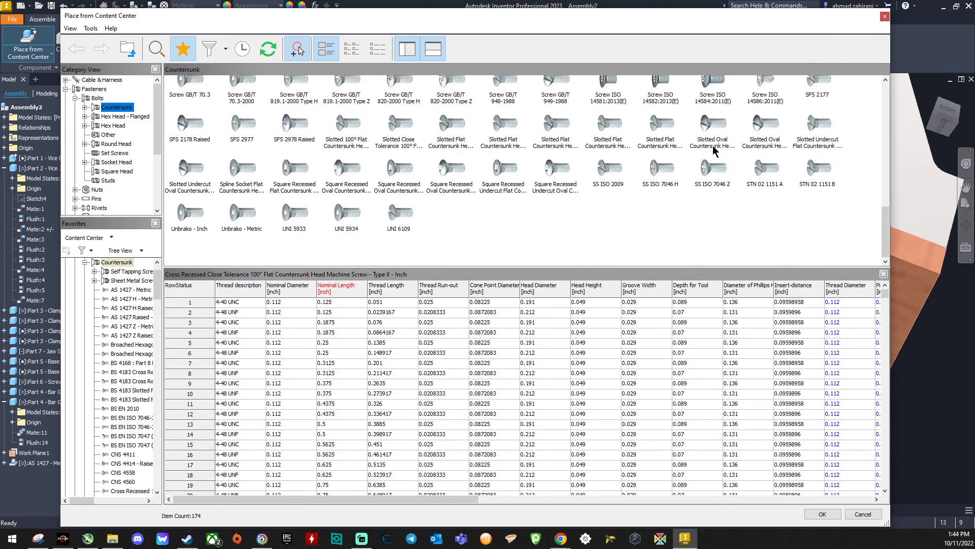
{"action": "scroll", "coordinate": [714, 151], "scroll_direction": "up", "scroll_amount": 12}
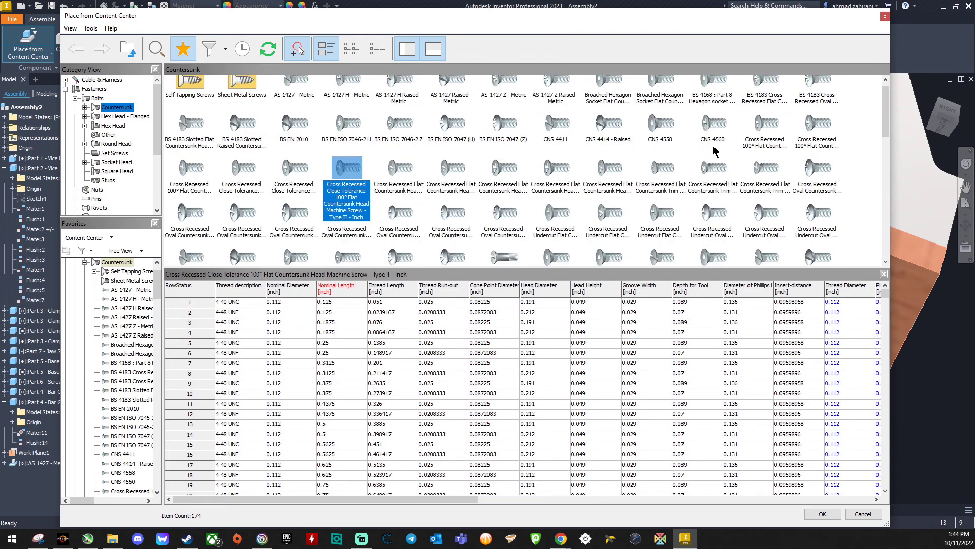
{"action": "scroll", "coordinate": [713, 151], "scroll_direction": "up", "scroll_amount": 1}
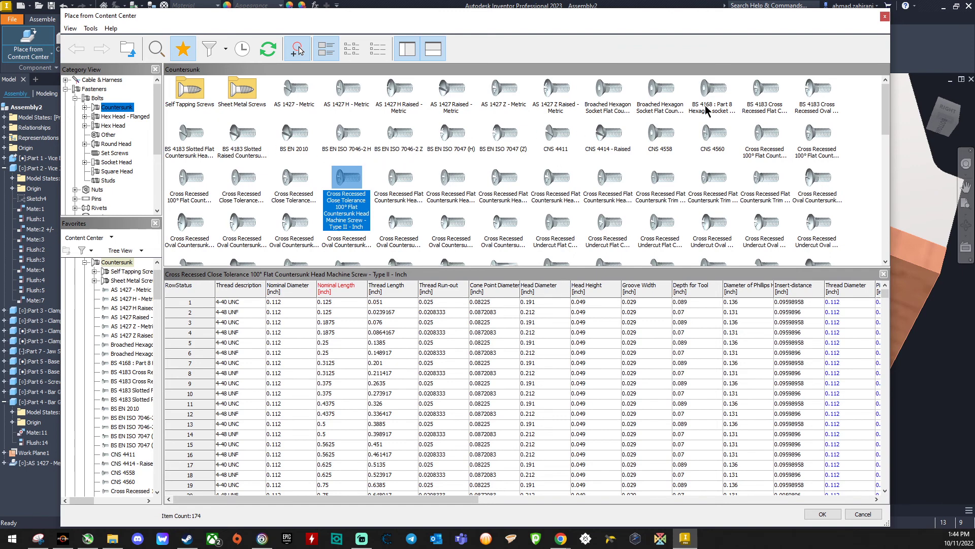
{"action": "left_click", "coordinate": [885, 17]}
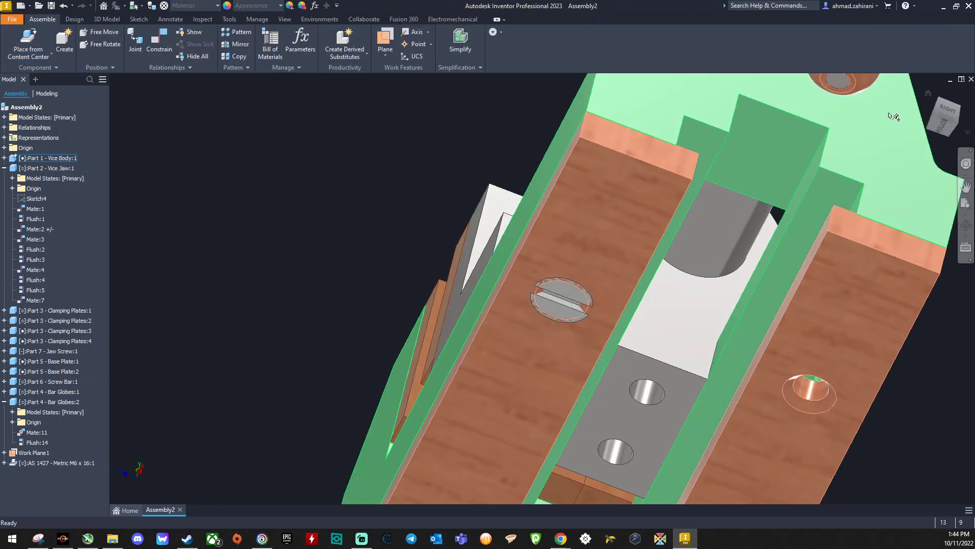
Step: Add Wood (Oak) from the Inventor Material Library to the assembly's document materials, leaving its properties unedited
{"action": "left_click", "coordinate": [928, 94]}
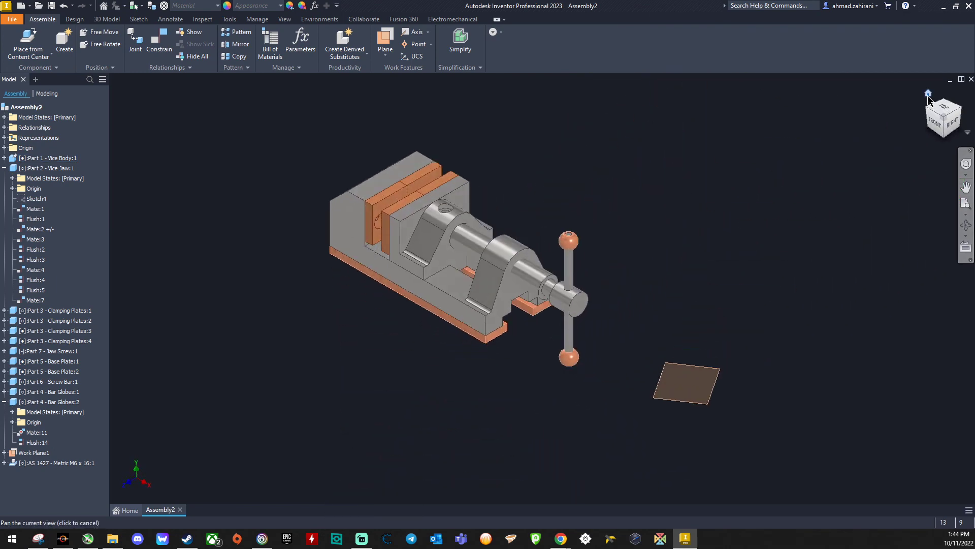
{"action": "scroll", "coordinate": [322, 142], "scroll_direction": "up", "scroll_amount": 3}
{"action": "scroll", "coordinate": [468, 202], "scroll_direction": "down", "scroll_amount": 2}
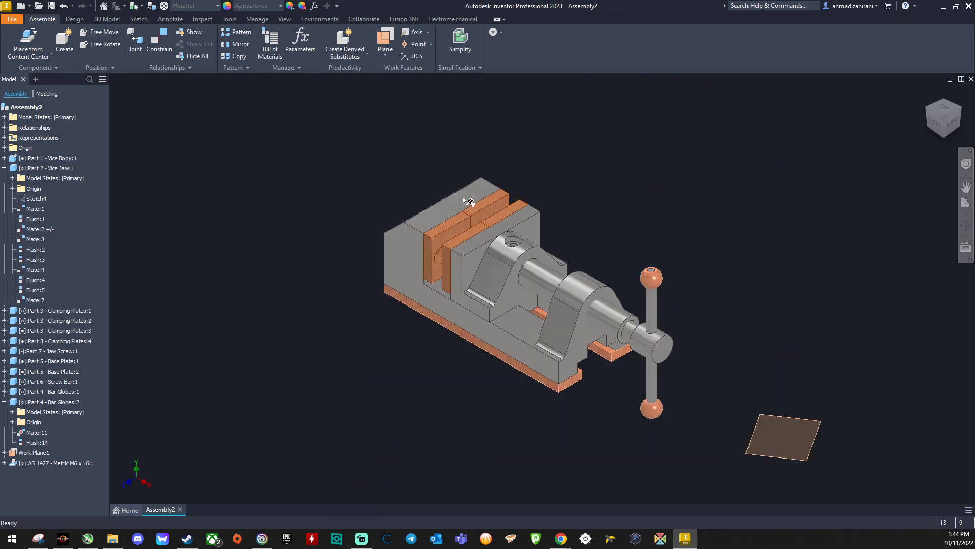
{"action": "scroll", "coordinate": [621, 365], "scroll_direction": "up", "scroll_amount": 3}
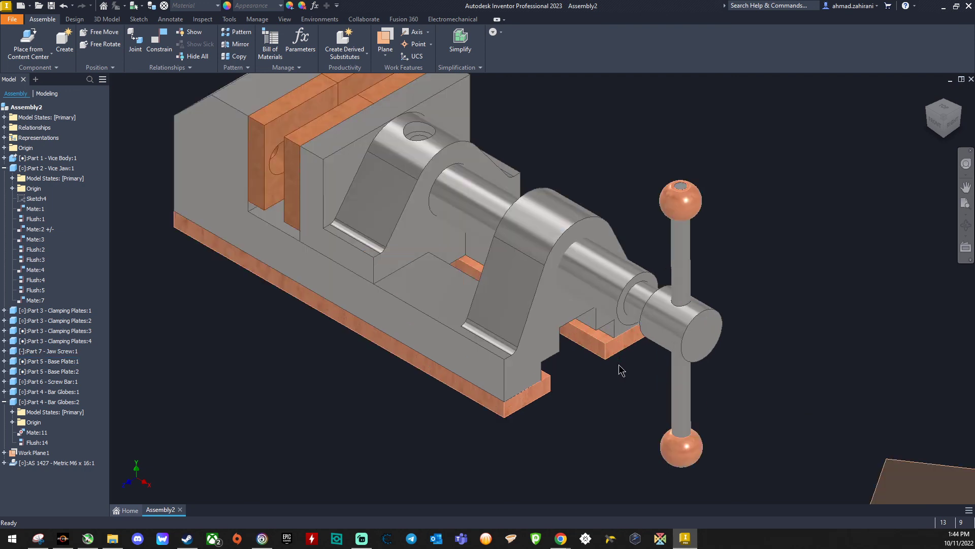
{"action": "scroll", "coordinate": [579, 315], "scroll_direction": "down", "scroll_amount": 2}
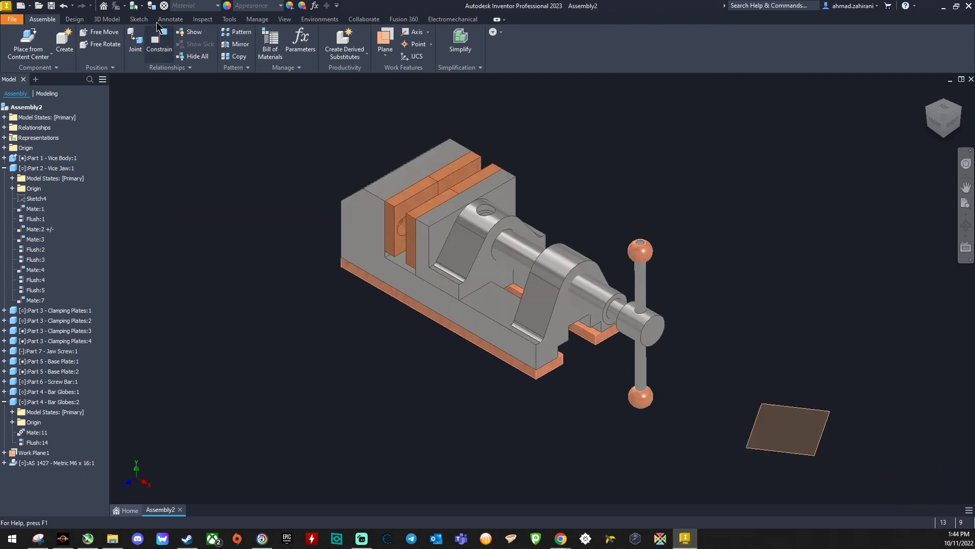
{"action": "left_click", "coordinate": [164, 7]}
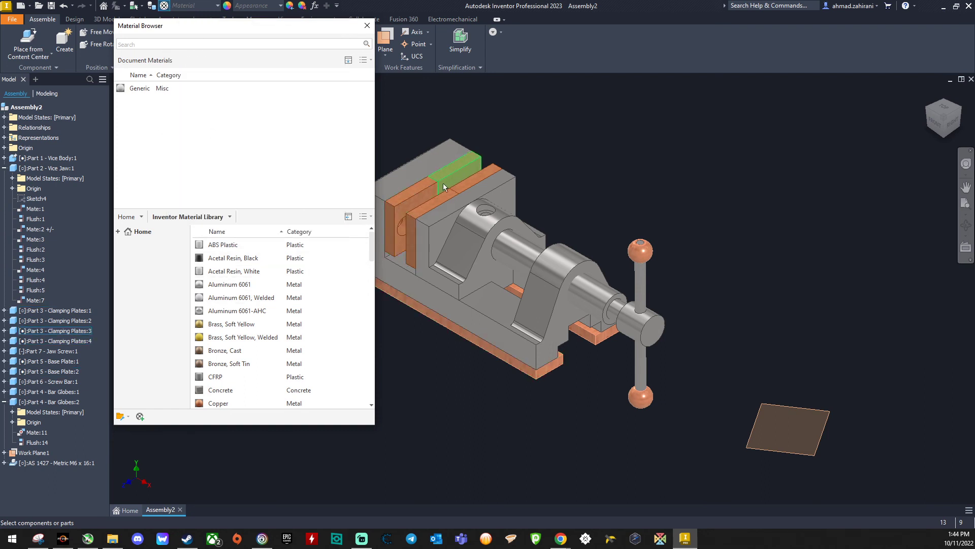
{"action": "scroll", "coordinate": [244, 351], "scroll_direction": "down", "scroll_amount": 3}
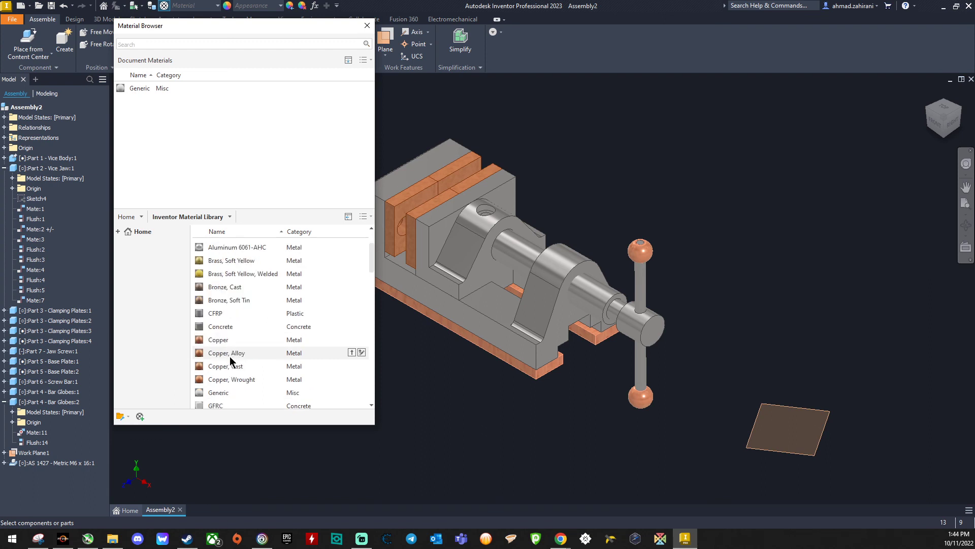
{"action": "scroll", "coordinate": [229, 338], "scroll_direction": "down", "scroll_amount": 12}
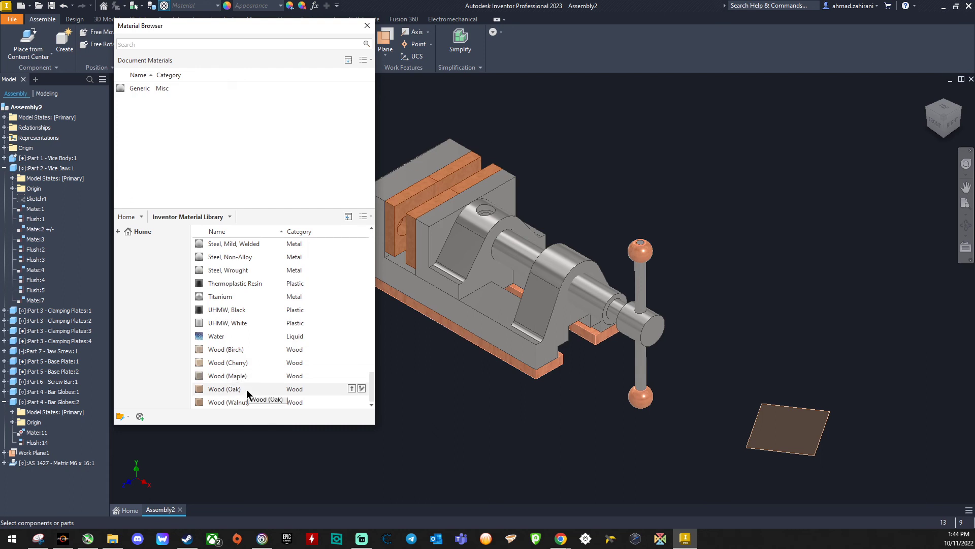
{"action": "double_click", "coordinate": [246, 389]}
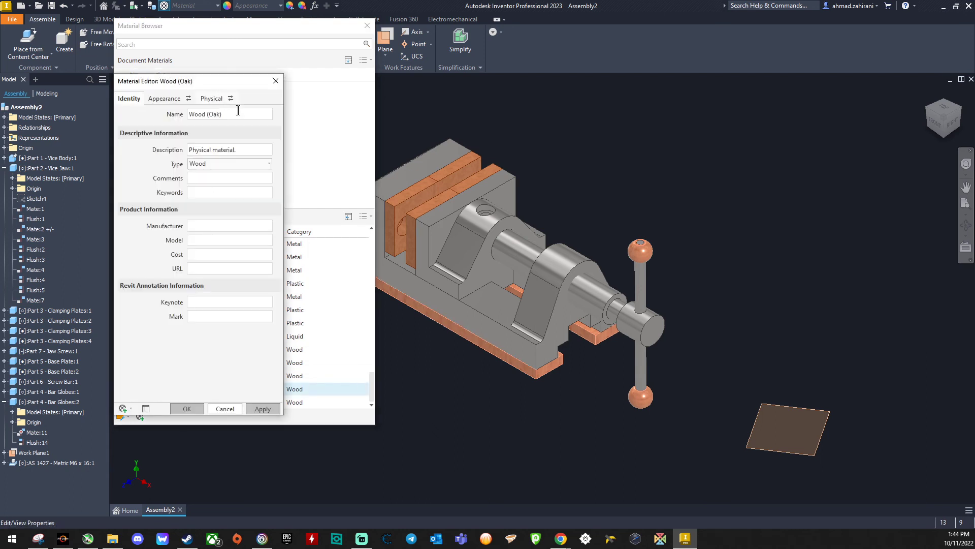
{"action": "left_click", "coordinate": [225, 409]}
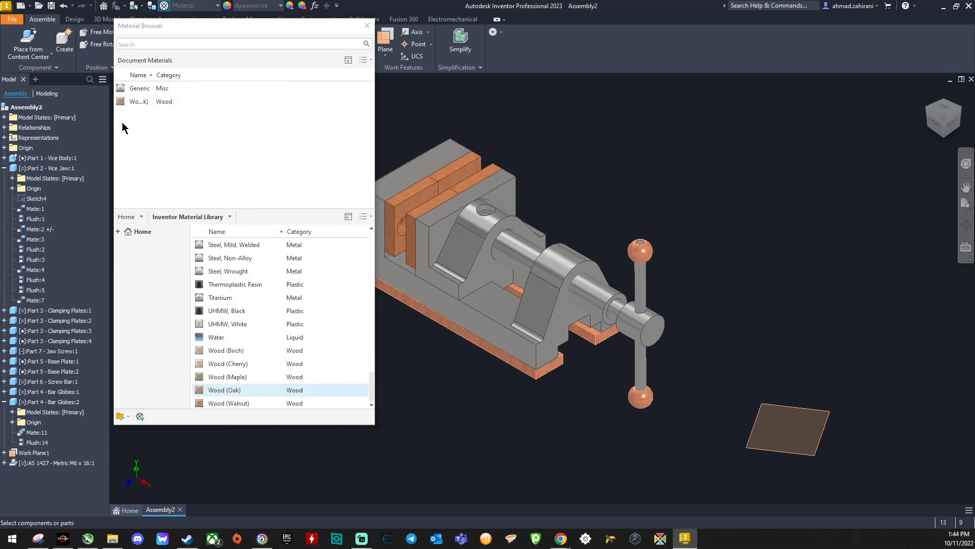
Step: Assign the Wood (Oak) material to all four clamping plates on the vice's jaws
{"action": "left_click", "coordinate": [168, 102]}
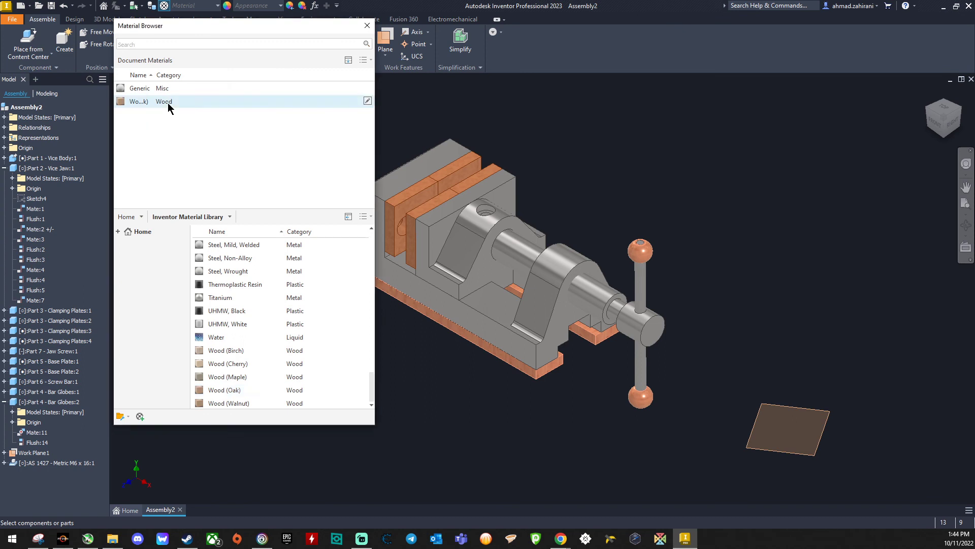
{"action": "left_click", "coordinate": [438, 323]}
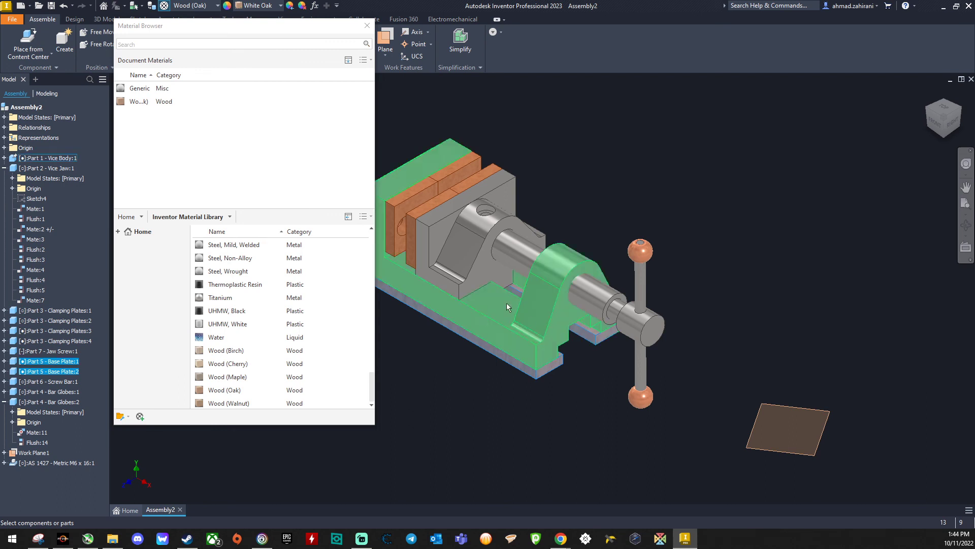
{"action": "left_click", "coordinate": [423, 207]}
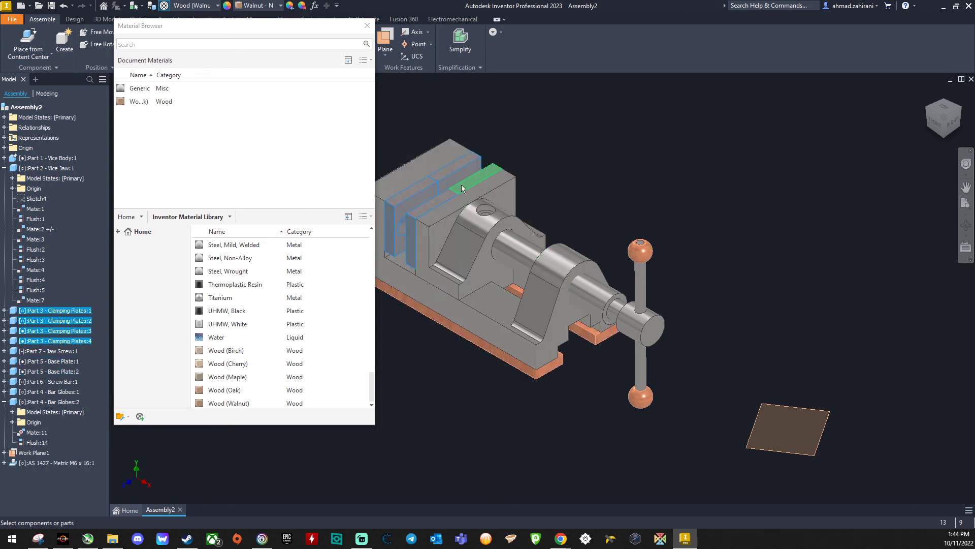
{"action": "right_click", "coordinate": [157, 102]}
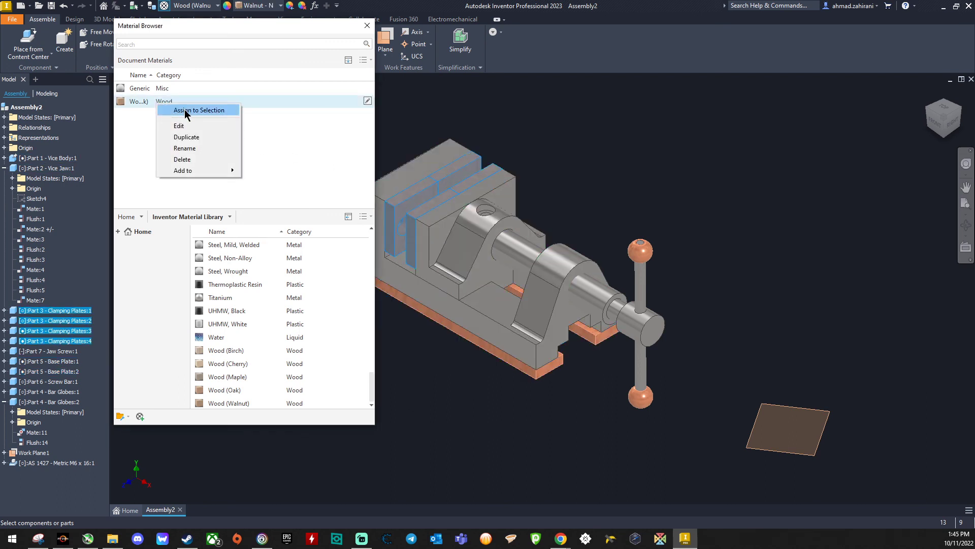
{"action": "left_click", "coordinate": [186, 110]}
{"action": "left_click", "coordinate": [590, 175]}
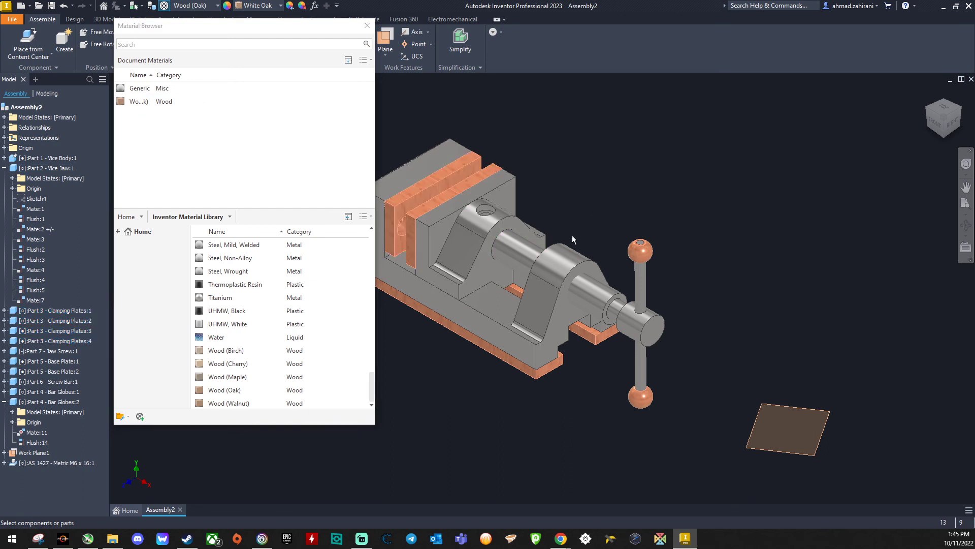
Step: Assign the Wood (Oak) material to both base plates under the vice body
{"action": "left_click", "coordinate": [504, 360]}
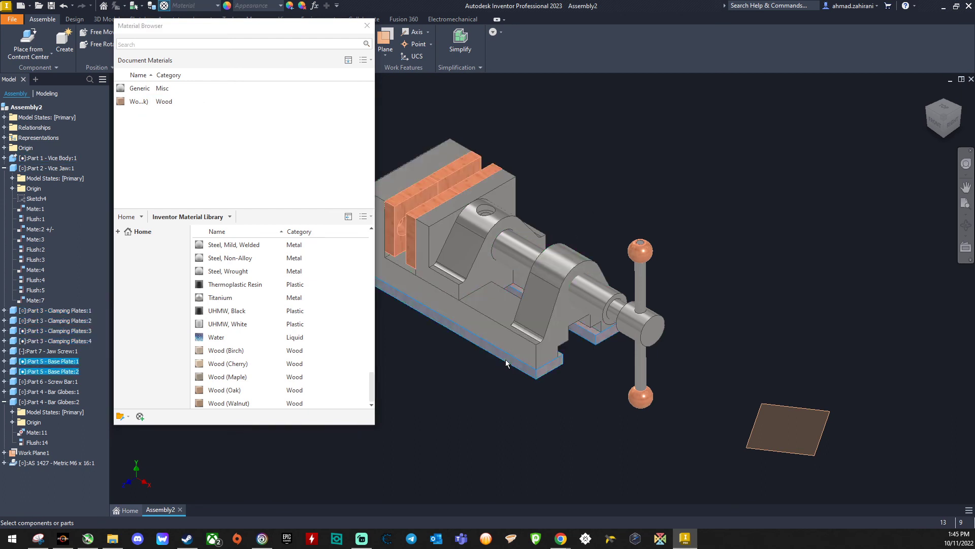
{"action": "right_click", "coordinate": [175, 104]}
{"action": "left_click", "coordinate": [211, 113]}
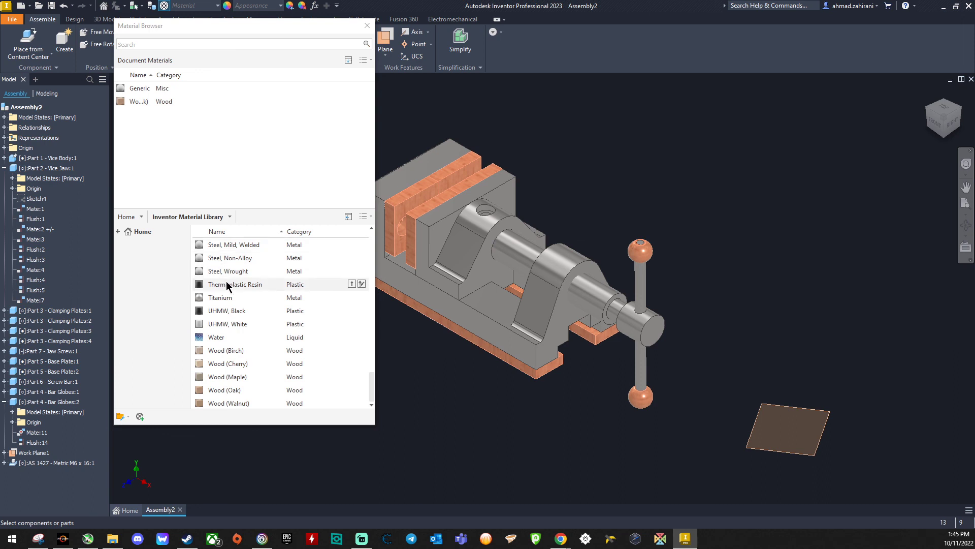
Step: Add Steel, Carbon from the Inventor Material Library to the document materials and widen the Name column to show full material names
{"action": "scroll", "coordinate": [234, 312], "scroll_direction": "up", "scroll_amount": 2}
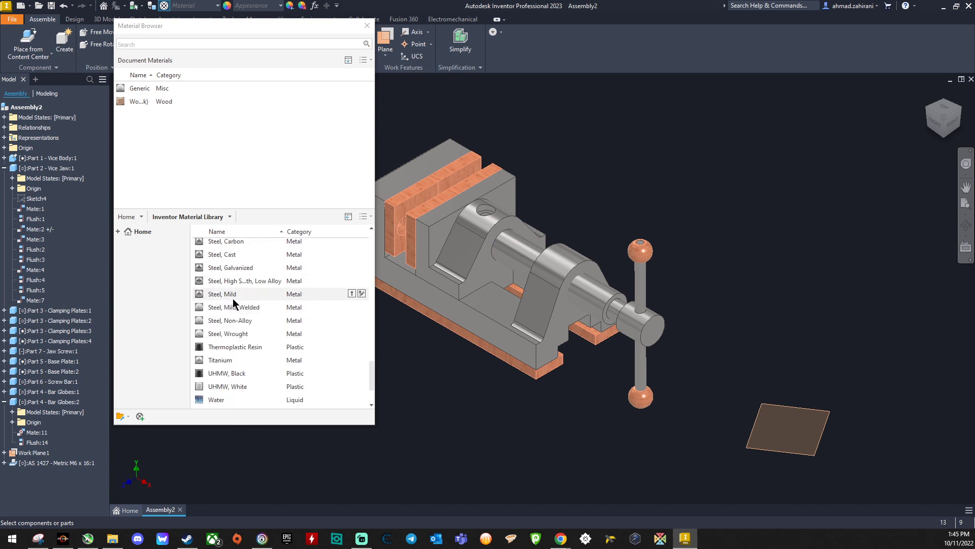
{"action": "scroll", "coordinate": [236, 312], "scroll_direction": "up", "scroll_amount": 2}
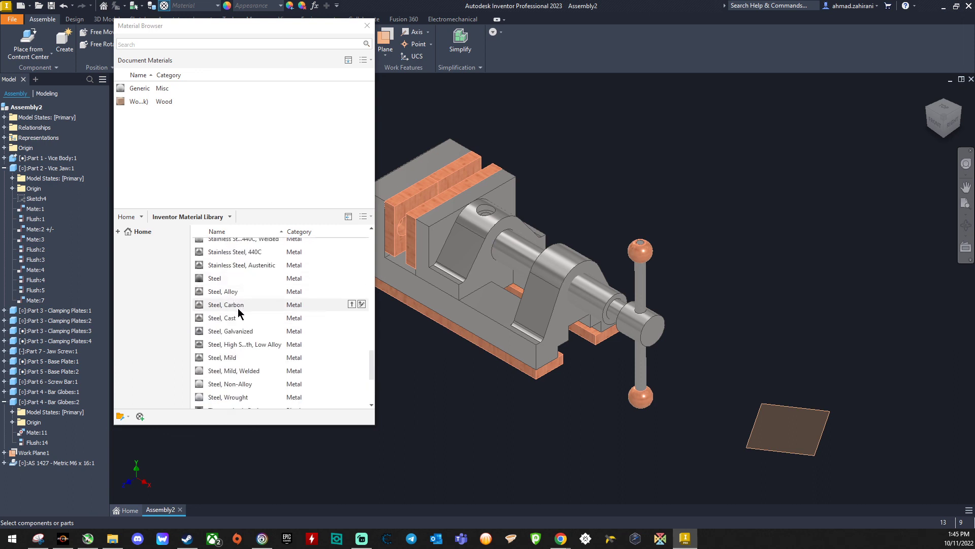
{"action": "left_click", "coordinate": [250, 305]}
{"action": "double_click", "coordinate": [247, 308]}
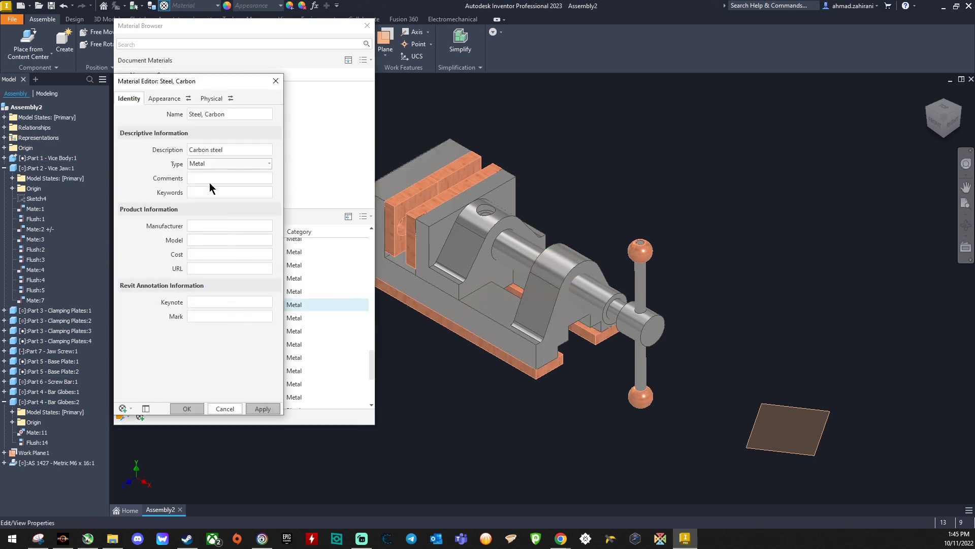
{"action": "left_click", "coordinate": [272, 81]}
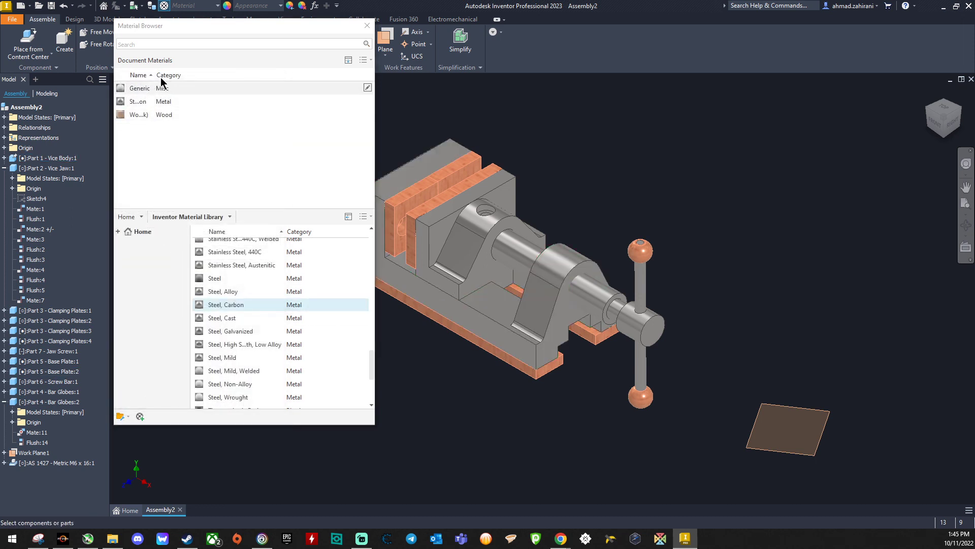
{"action": "left_click_drag", "start_coordinate": [155, 75], "coordinate": [222, 74]}
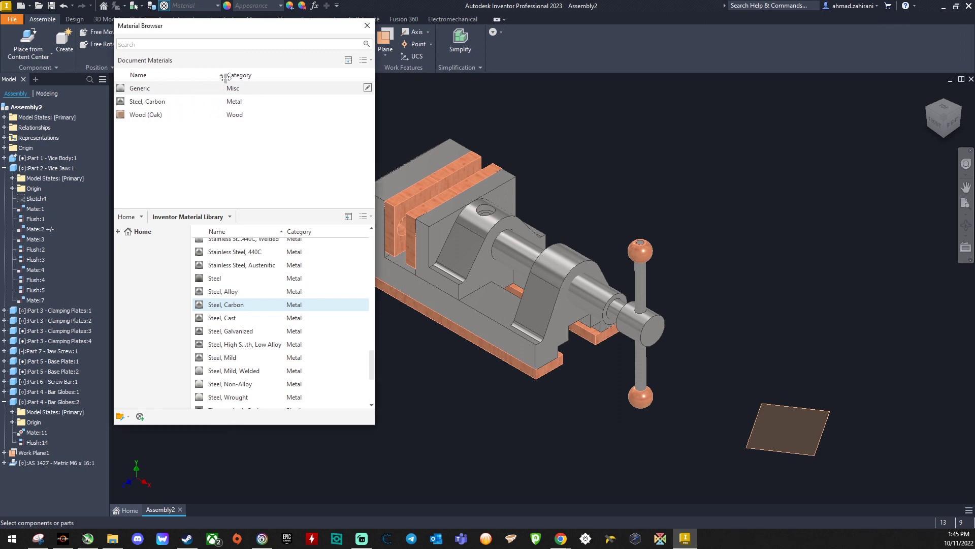
Step: Assign the Steel, Carbon material to the vice body
{"action": "right_click", "coordinate": [198, 101]}
{"action": "left_click", "coordinate": [435, 288]}
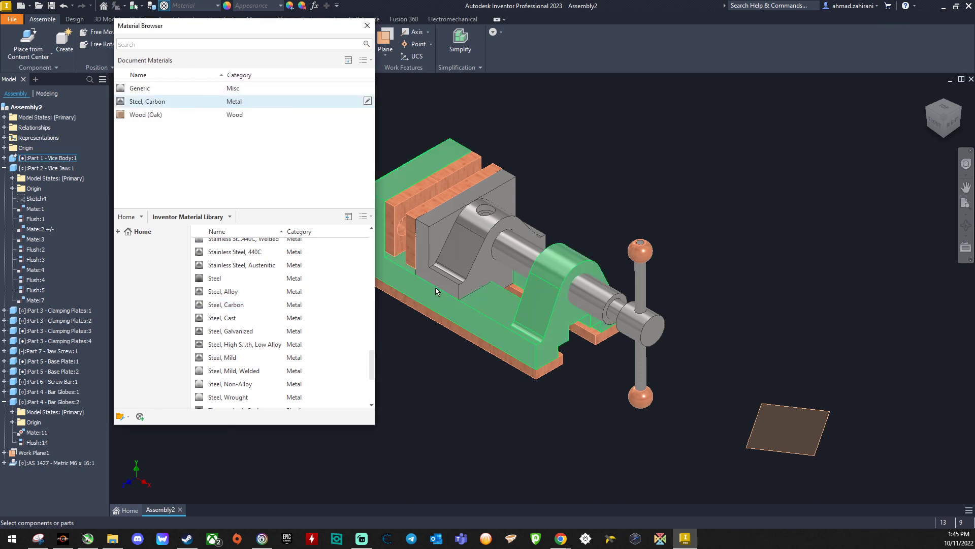
{"action": "left_click", "coordinate": [438, 301]}
{"action": "right_click", "coordinate": [164, 102]}
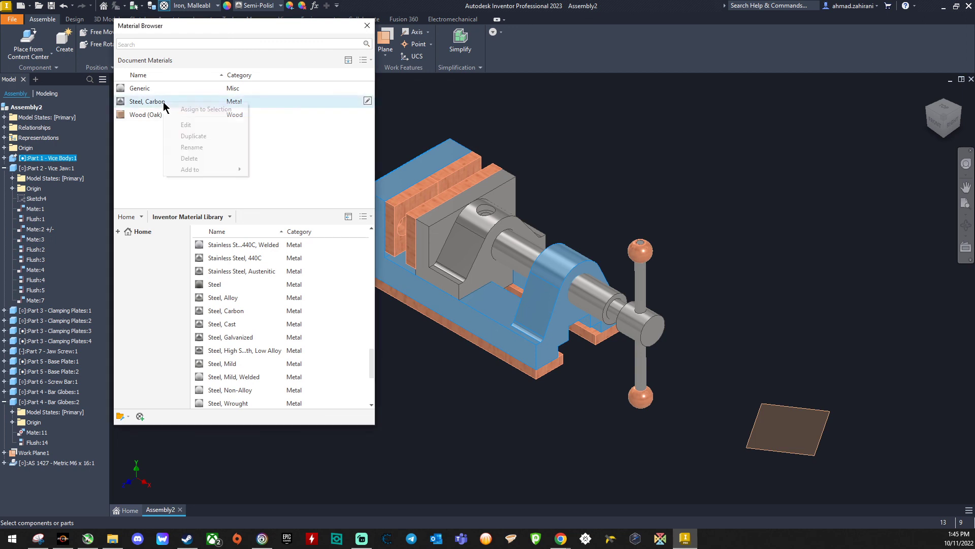
{"action": "left_click", "coordinate": [185, 108]}
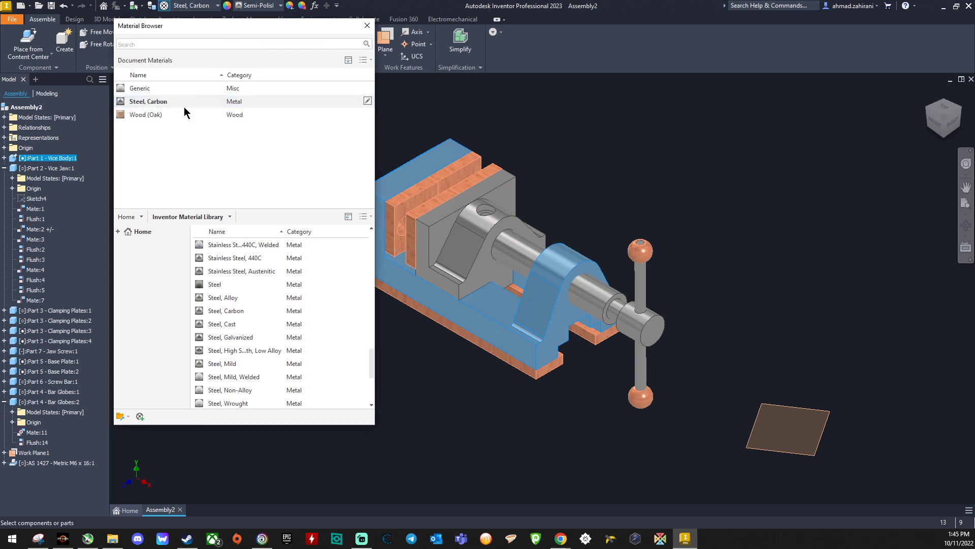
{"action": "left_click", "coordinate": [542, 168]}
Step: Assign the Steel, Carbon material to the vice jaw
{"action": "left_click", "coordinate": [475, 251]}
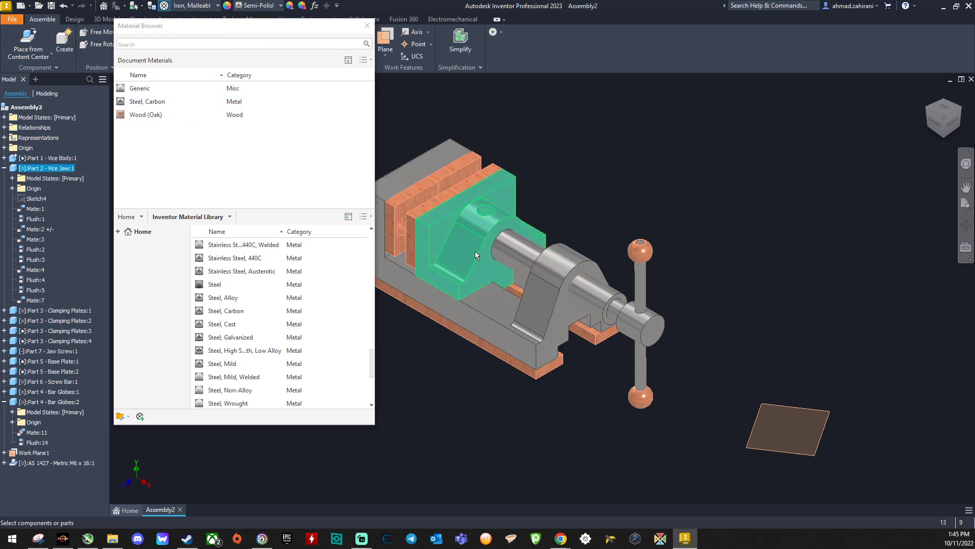
{"action": "right_click", "coordinate": [235, 100]}
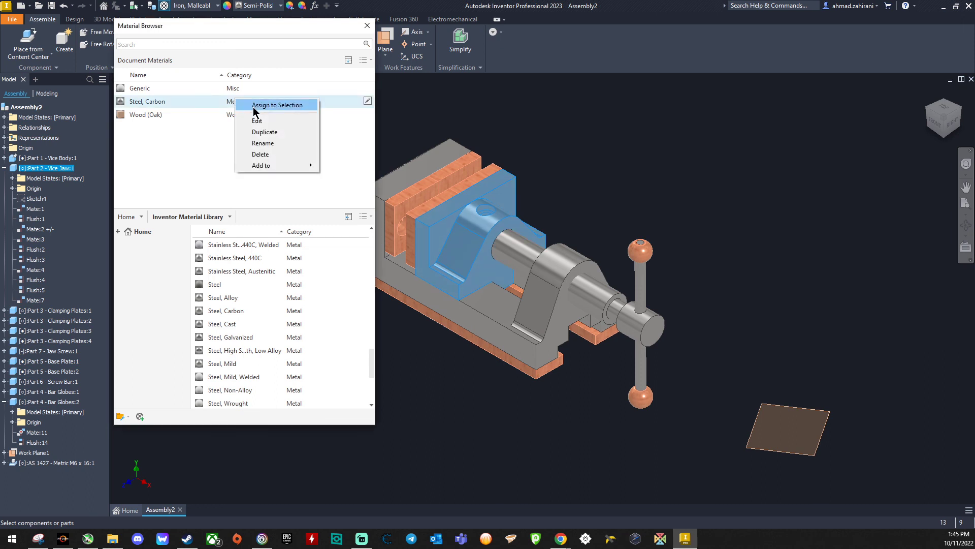
{"action": "left_click", "coordinate": [277, 106]}
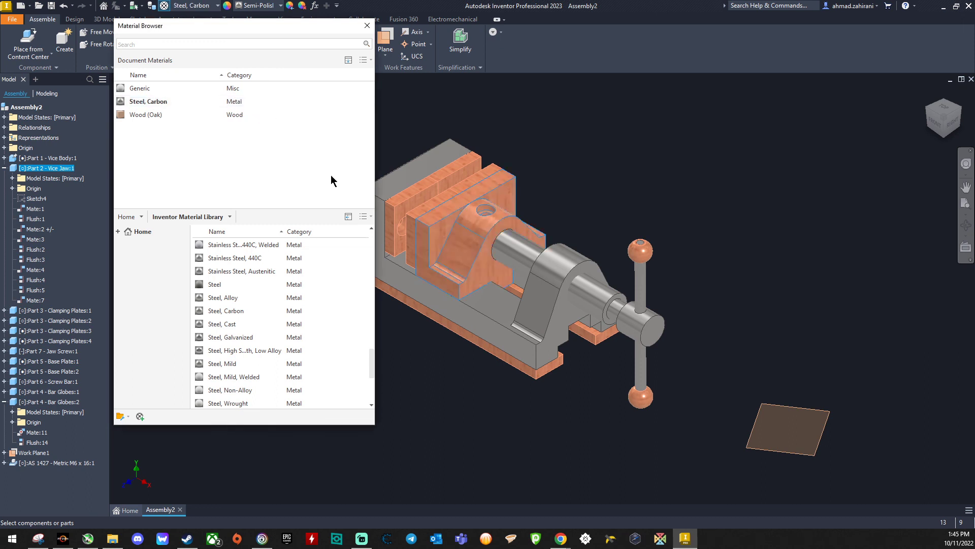
{"action": "left_click", "coordinate": [432, 402]}
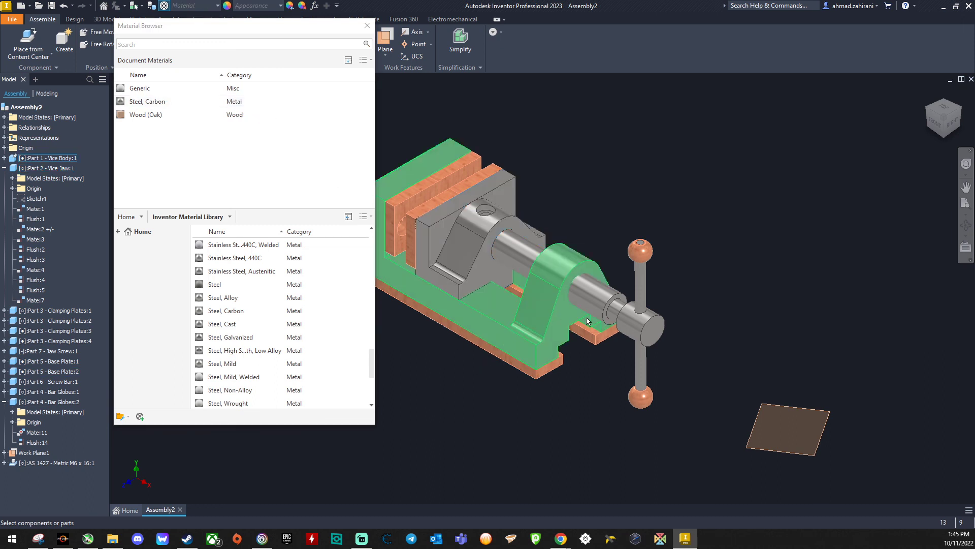
Step: Assign the Steel, Carbon material to the jaw screw and close the Material Browser
{"action": "left_click", "coordinate": [593, 297]}
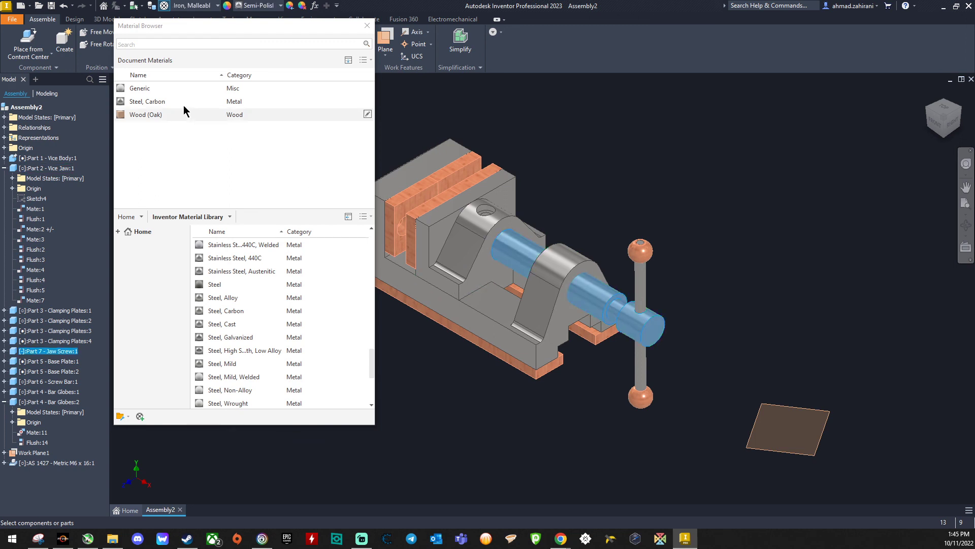
{"action": "double_click", "coordinate": [175, 102]}
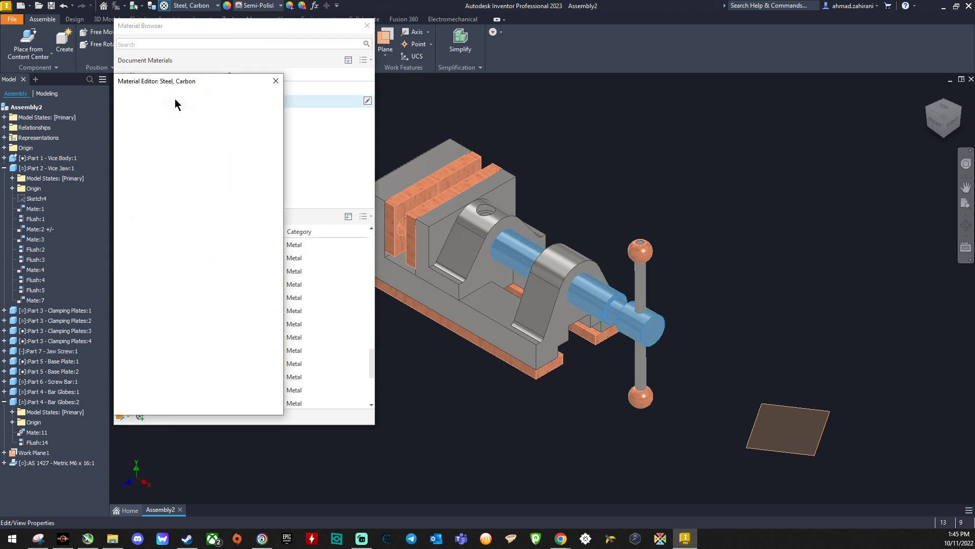
{"action": "left_click", "coordinate": [277, 88]}
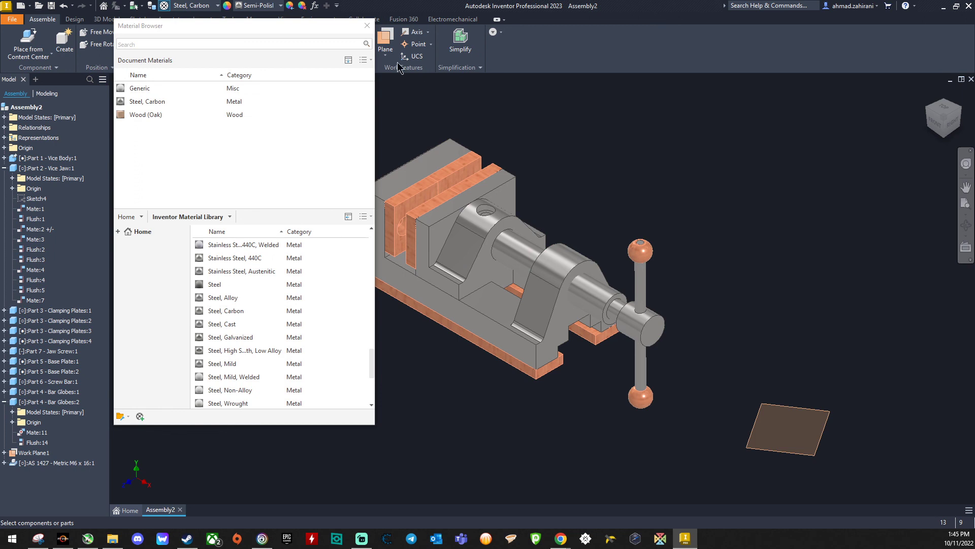
{"action": "right_click", "coordinate": [160, 103]}
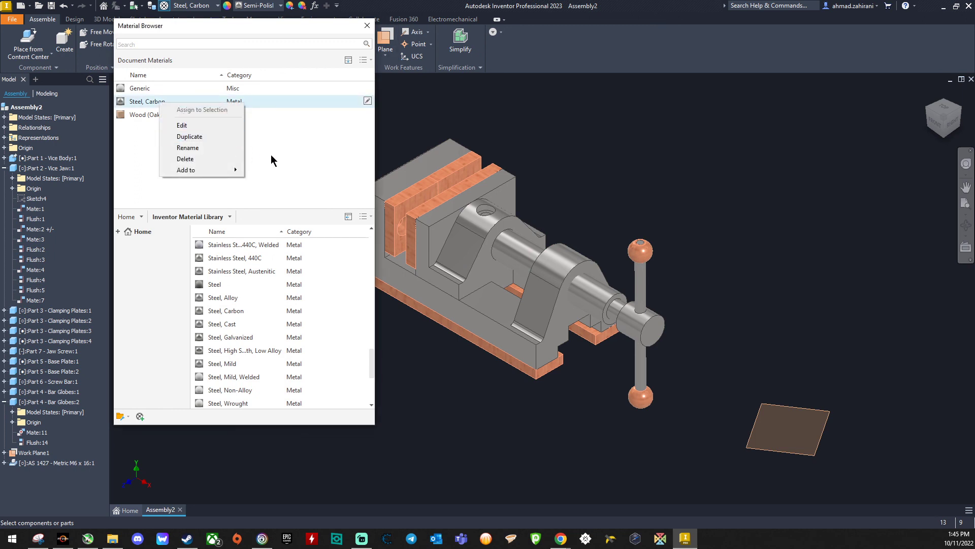
{"action": "left_click", "coordinate": [366, 28]}
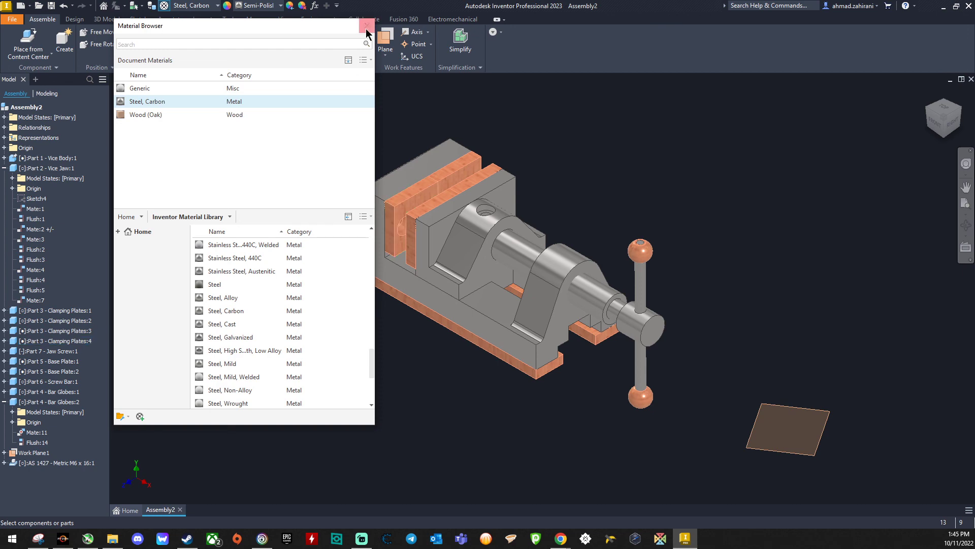
Step: Rotate the screw bar with its globes about the jaw screw's axis, from upright to nearly horizontal
{"action": "scroll", "coordinate": [428, 243], "scroll_direction": "up", "scroll_amount": 4}
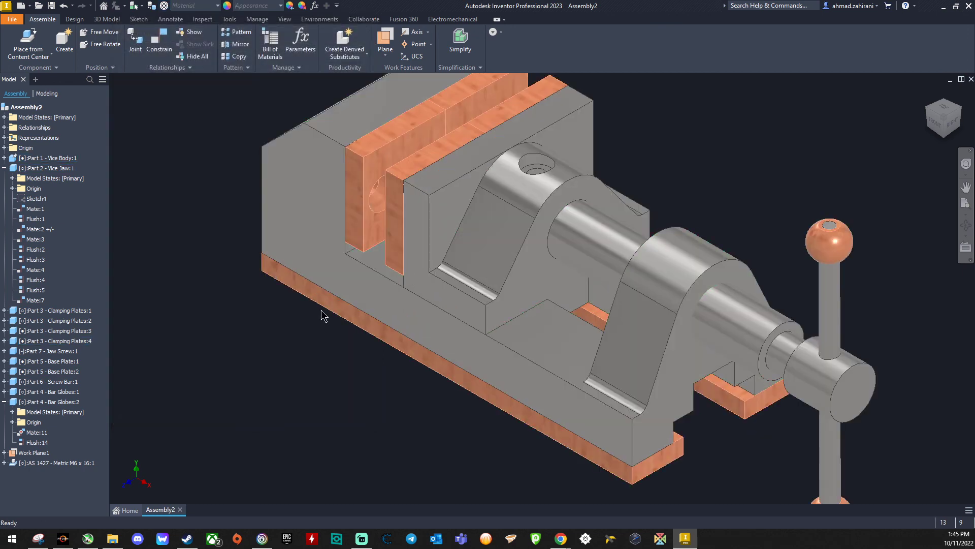
{"action": "scroll", "coordinate": [362, 184], "scroll_direction": "down", "scroll_amount": 3}
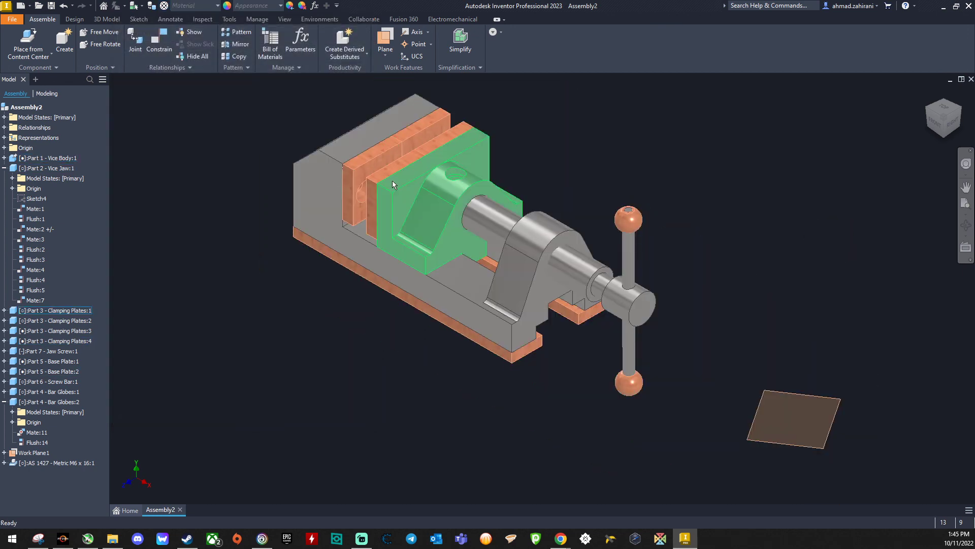
{"action": "scroll", "coordinate": [295, 89], "scroll_direction": "up", "scroll_amount": 3}
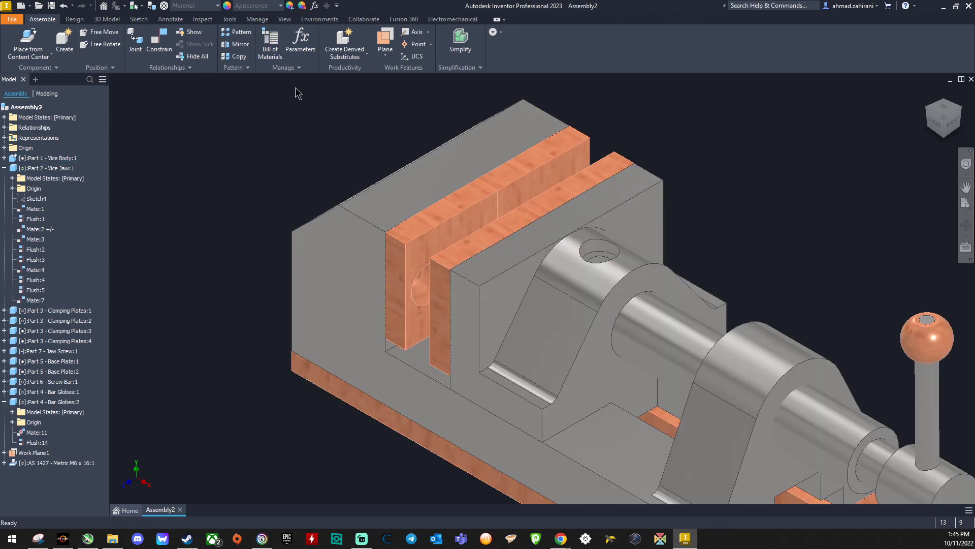
{"action": "scroll", "coordinate": [296, 90], "scroll_direction": "down", "scroll_amount": 3}
{"action": "left_click_drag", "start_coordinate": [743, 248], "coordinate": [529, 464]}
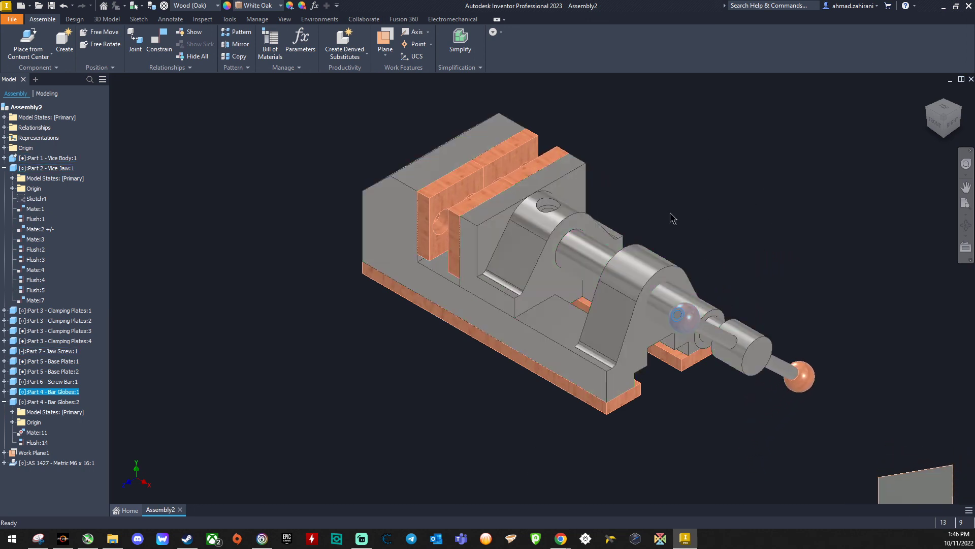